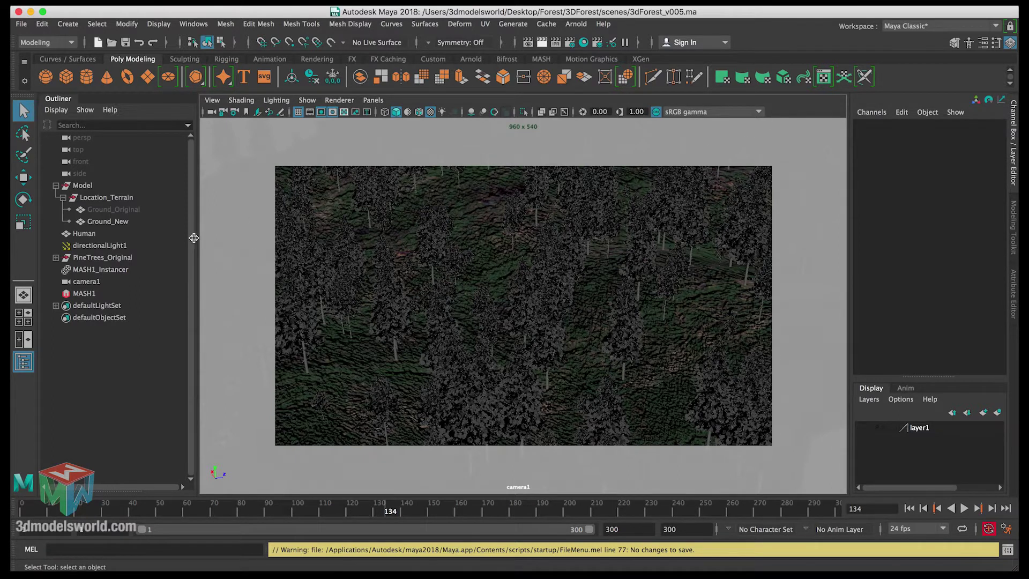
Import Grass_70cm_Final.ma from the project's assets/Grass70CM folder into the forest scene.
click(22, 24)
click(51, 157)
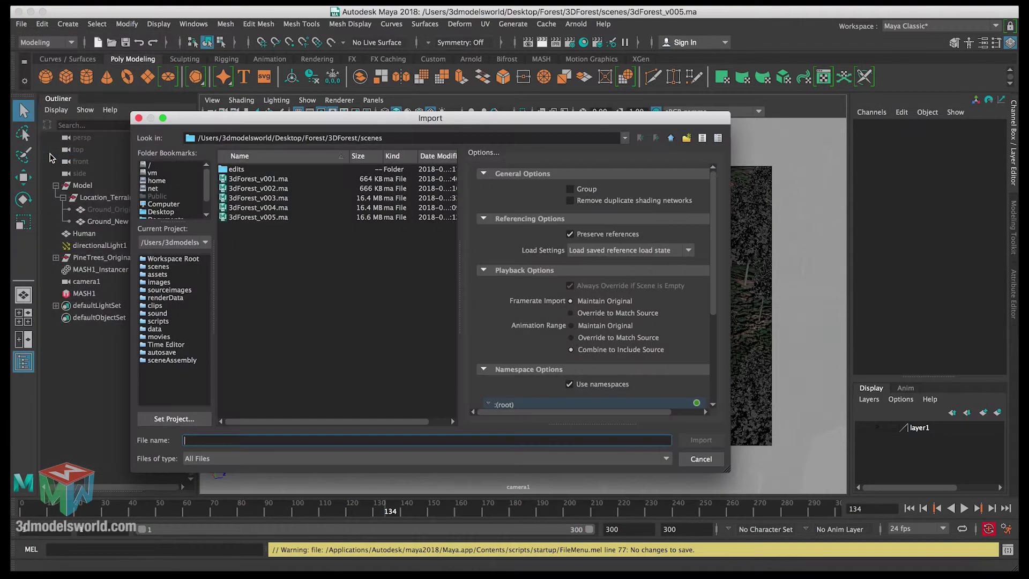
click(165, 275)
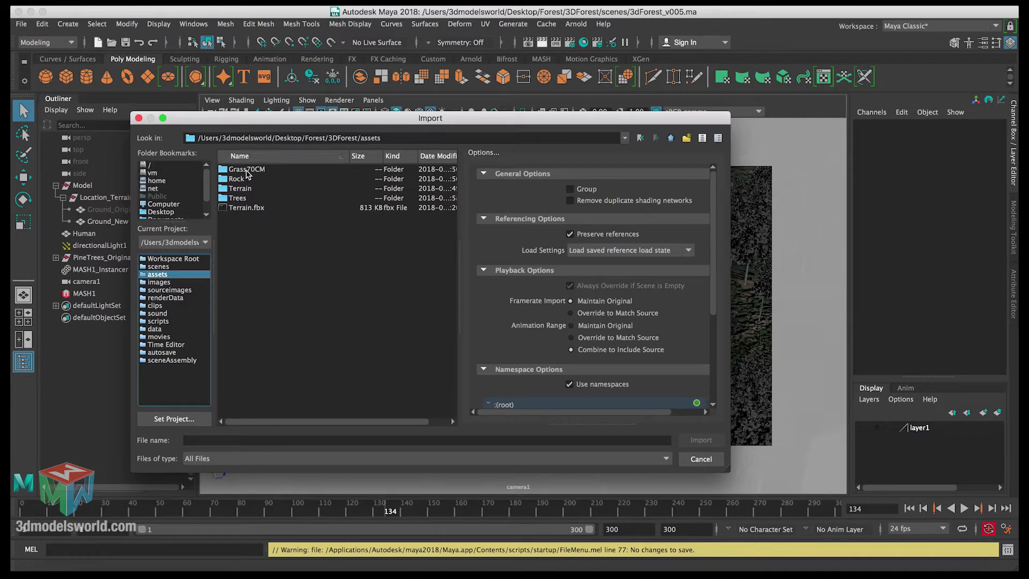
double_click(247, 171)
click(272, 170)
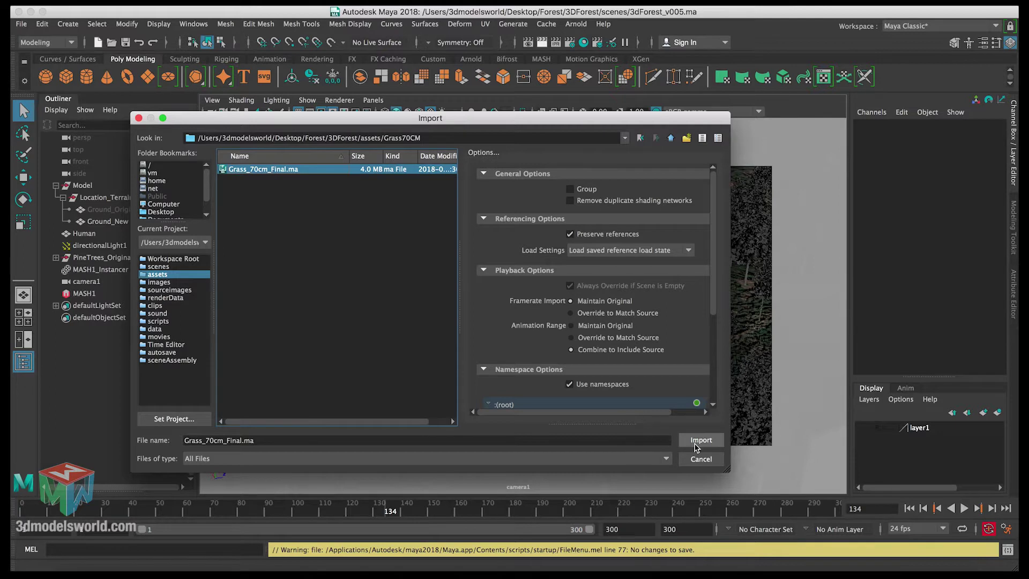
click(700, 440)
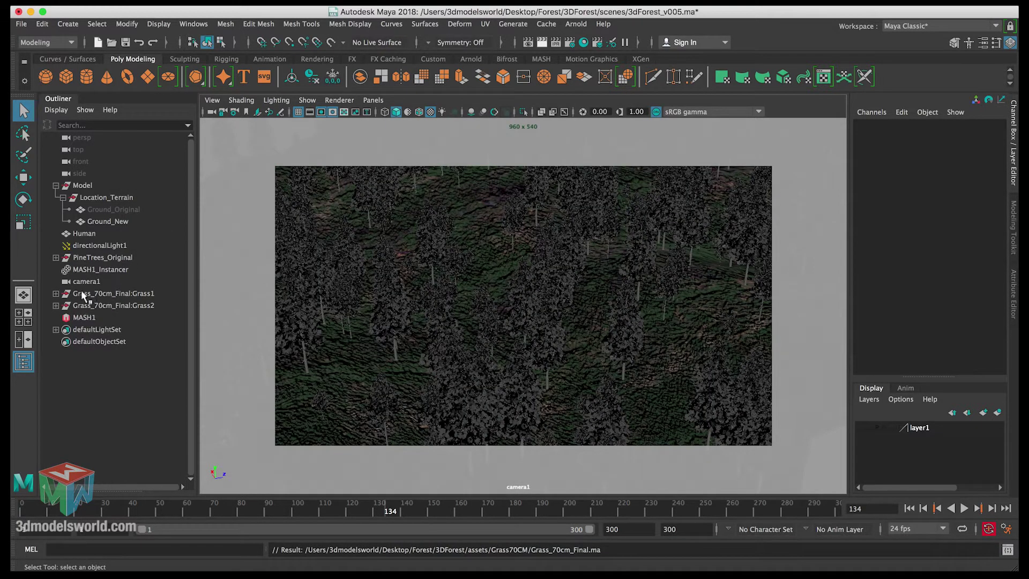
Check the two imported grass groups and frame Grass_70cm_Final:Grass1 in the perspective view.
click(100, 305)
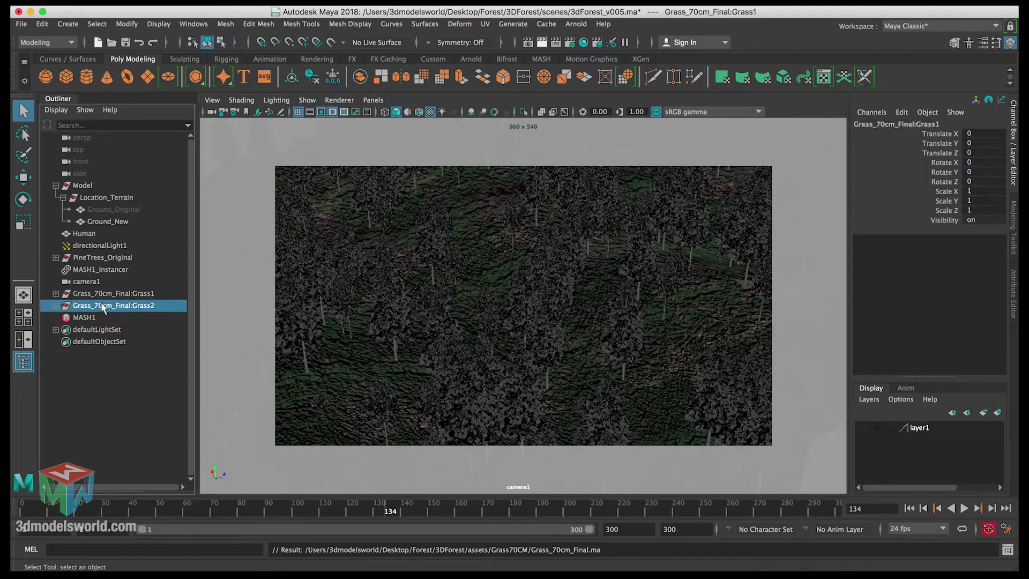
click(102, 296)
click(55, 293)
click(56, 293)
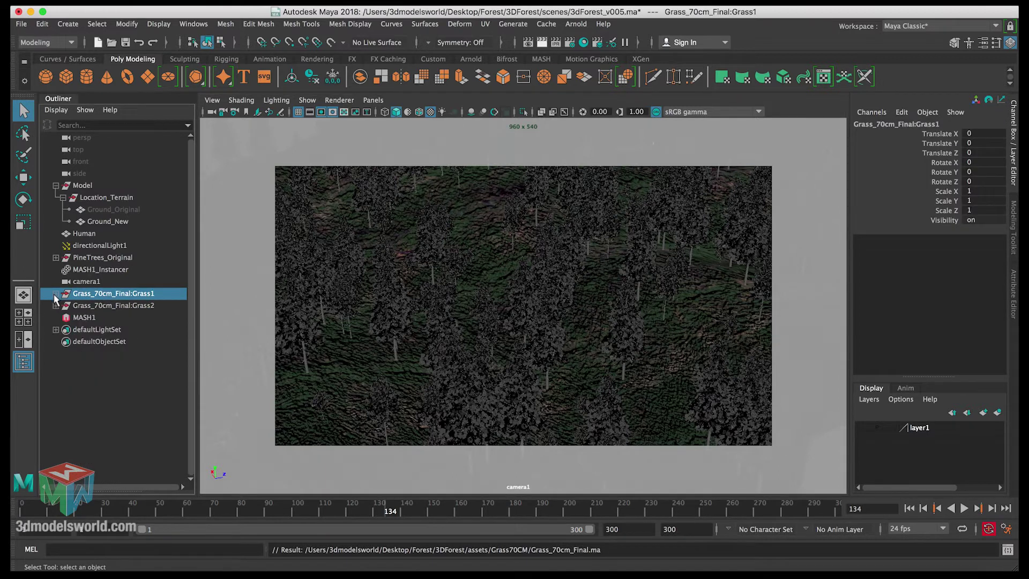
click(55, 305)
click(55, 305)
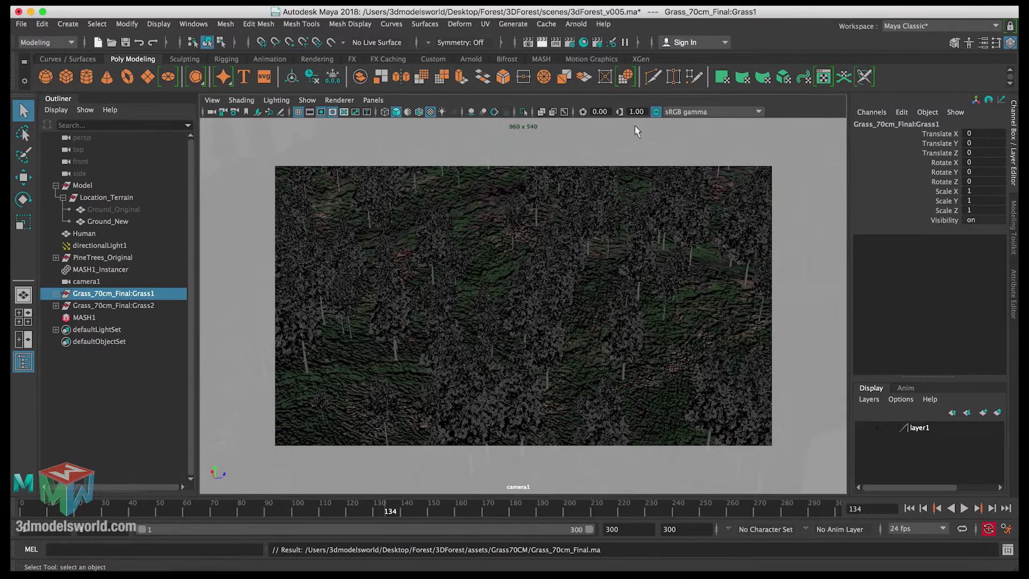
key(space)
drag(506, 202, 508, 185)
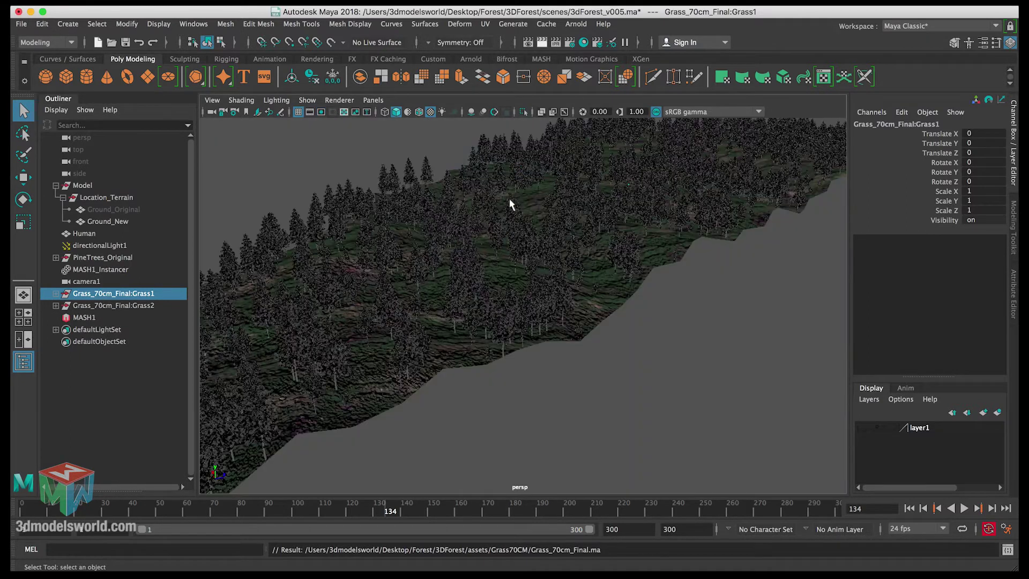
key(f)
alt+drag(485, 257, 529, 247)
scroll(559, 269, down, 4)
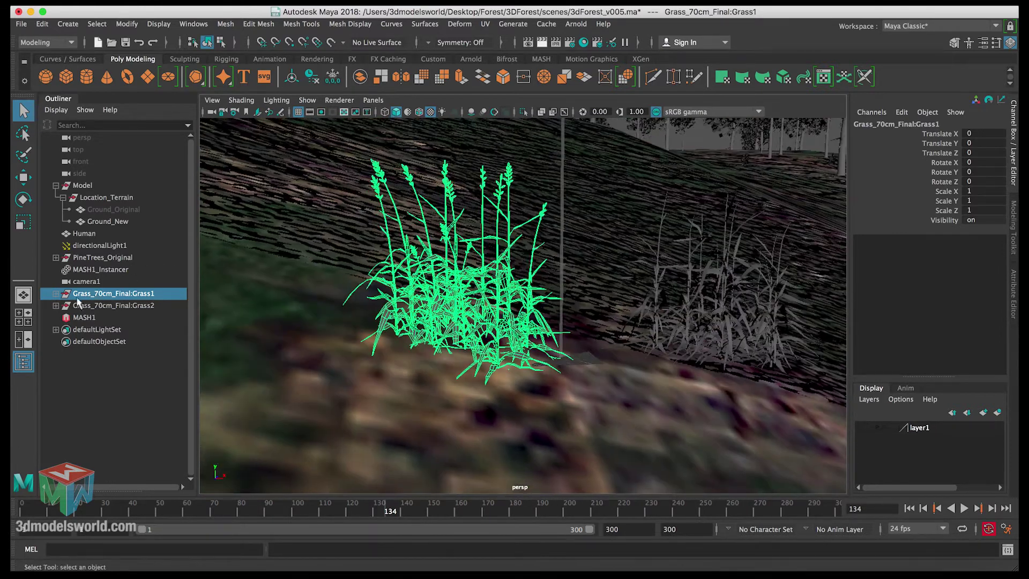
Examine the Grass2 clump up close and compare its shape and density with the Grass1 clump.
click(56, 305)
click(55, 306)
click(121, 306)
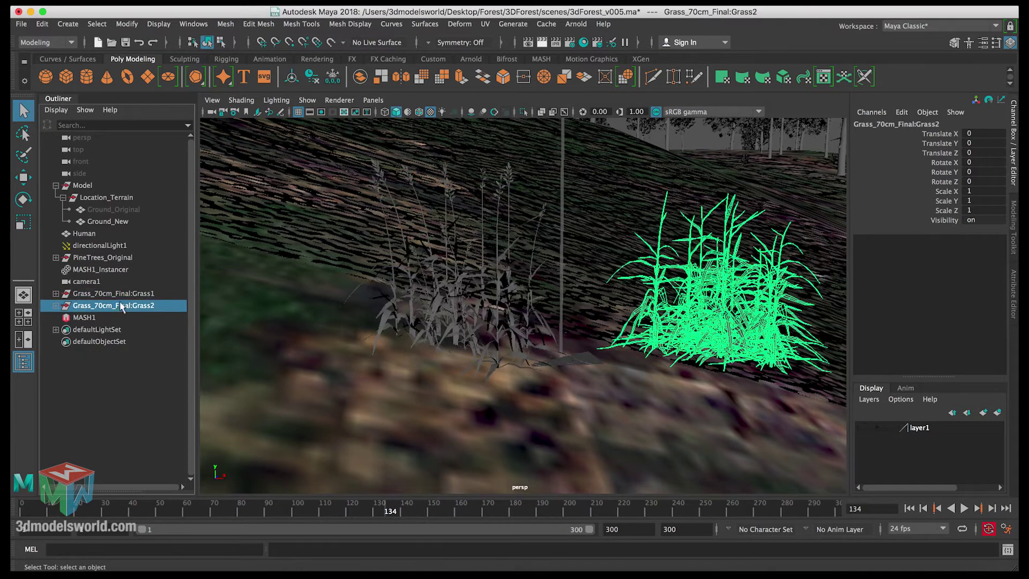
alt+drag(666, 287, 676, 281)
alt+middle_drag(691, 234, 586, 212)
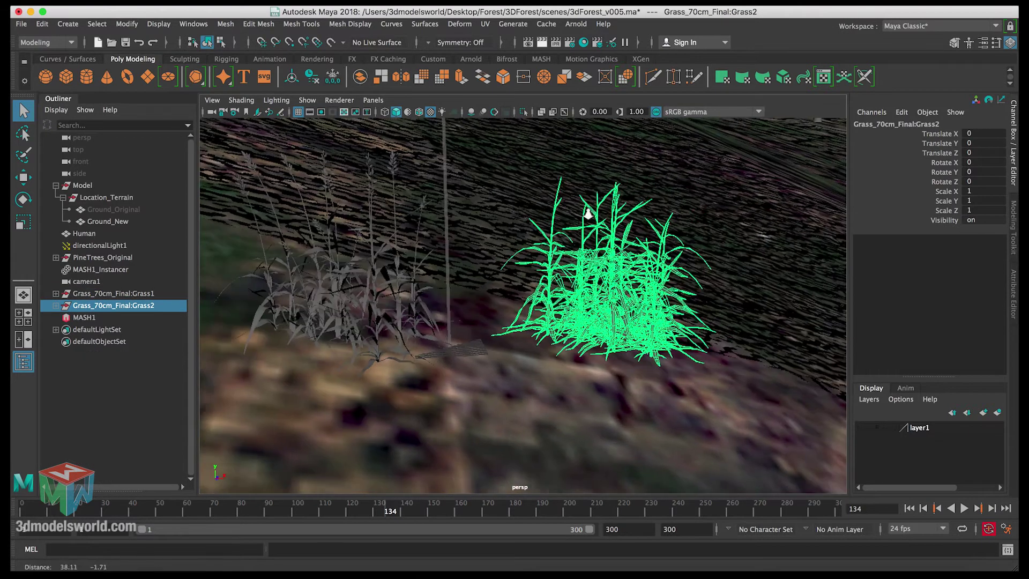
scroll(660, 310, up, 5)
alt+drag(660, 271, 664, 287)
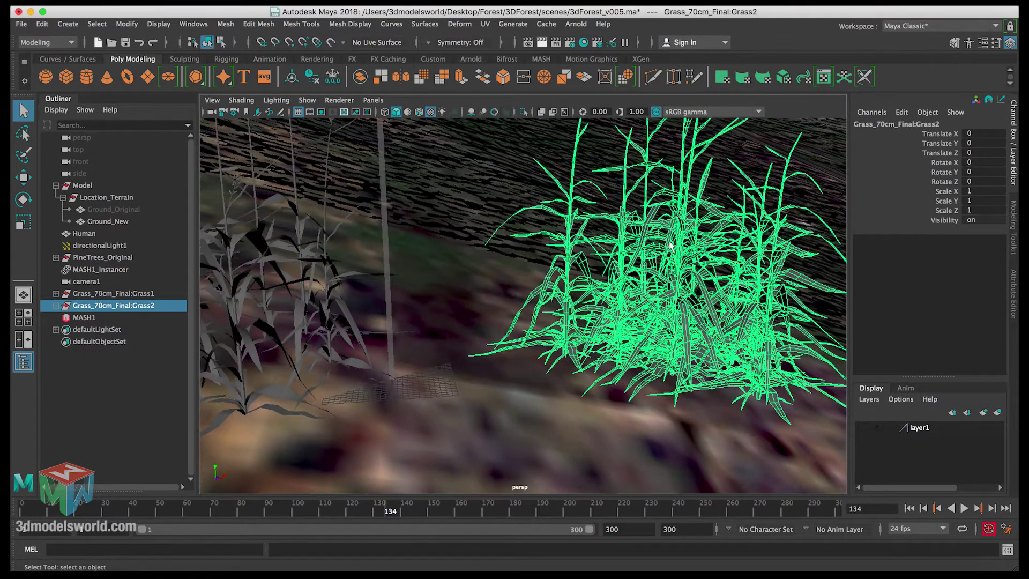
alt+middle_drag(664, 286, 575, 321)
alt+drag(576, 322, 544, 309)
scroll(544, 309, up, 2)
alt+right_drag(544, 309, 524, 292)
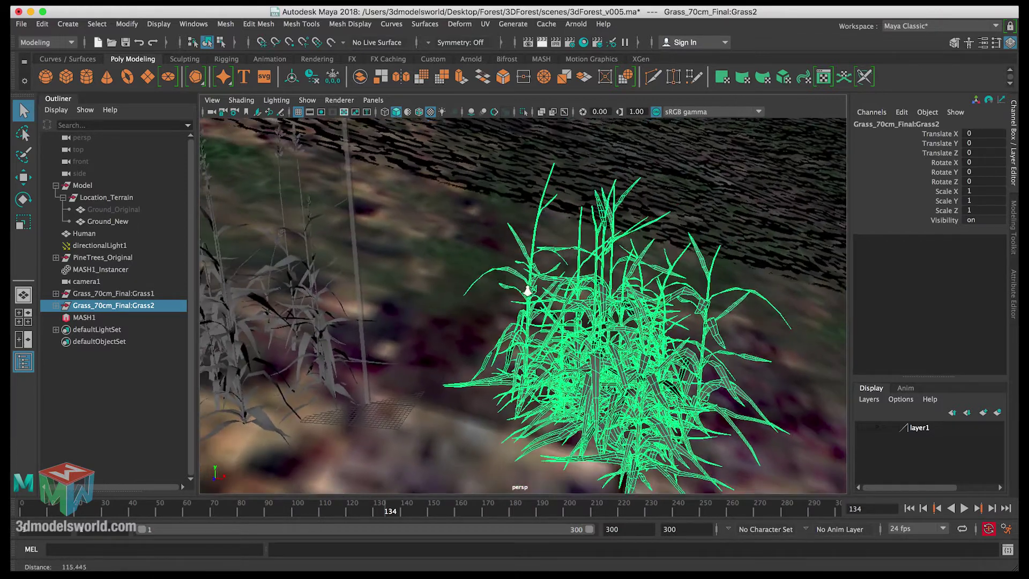
alt+middle_drag(489, 271, 603, 277)
alt+drag(543, 284, 391, 252)
alt+middle_drag(392, 248, 588, 280)
alt+right_drag(404, 164, 443, 212)
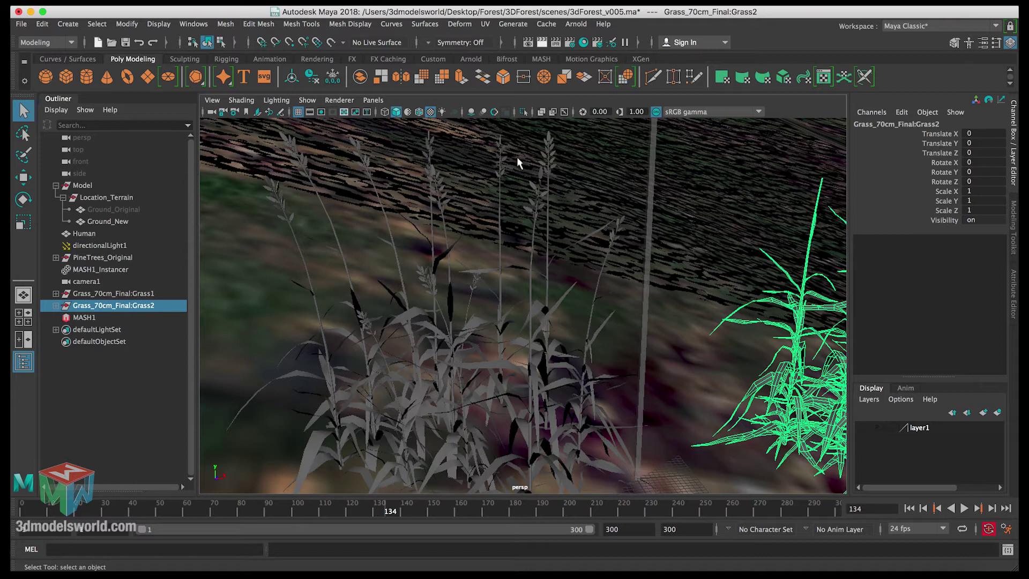
alt+right_drag(535, 257, 474, 245)
alt+middle_drag(493, 248, 437, 219)
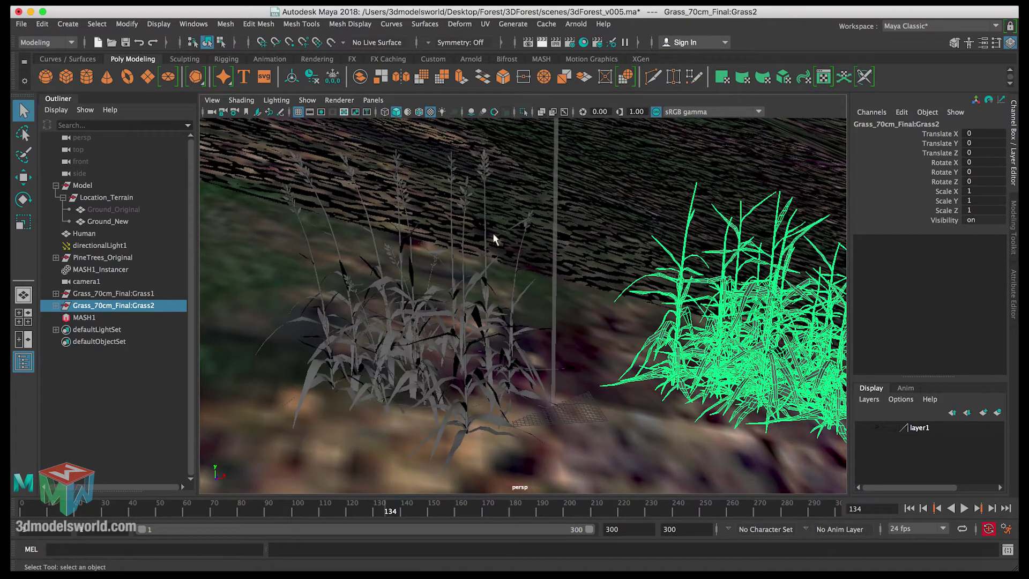
alt+drag(577, 314, 512, 269)
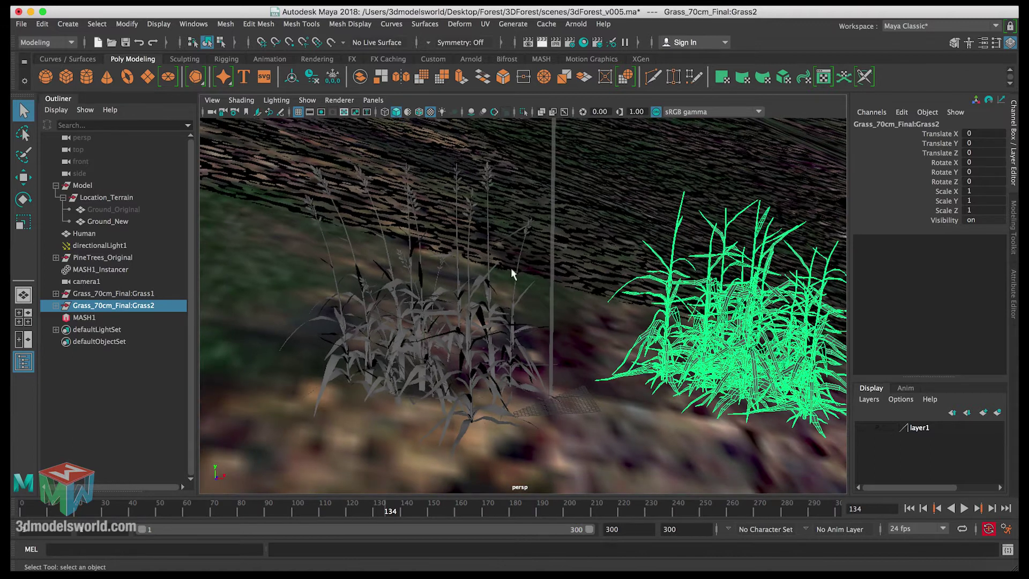
alt+drag(589, 274, 643, 275)
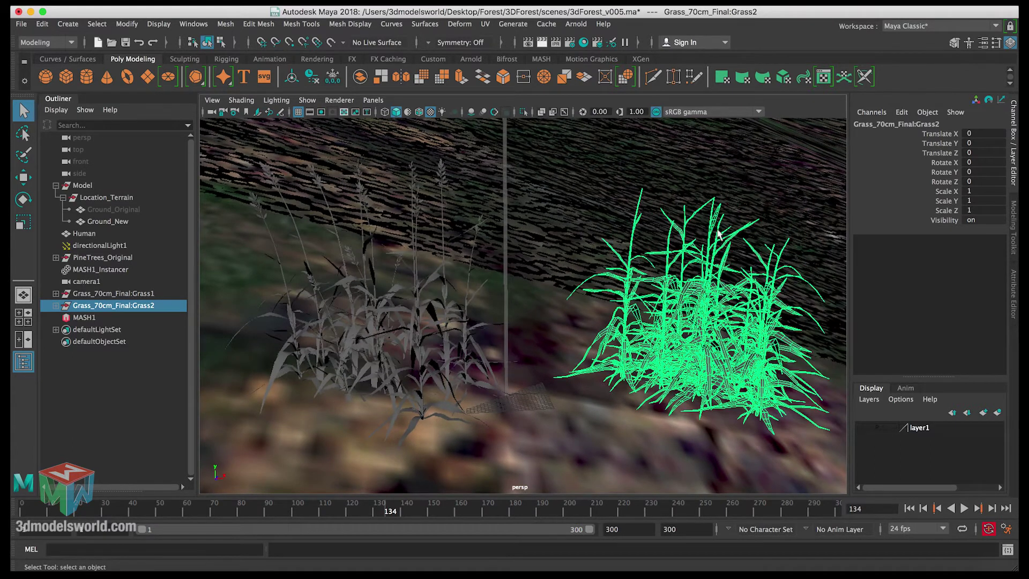
Delete the Grass_70cm_Final:Grass1 group and select the Grass2 group.
click(159, 291)
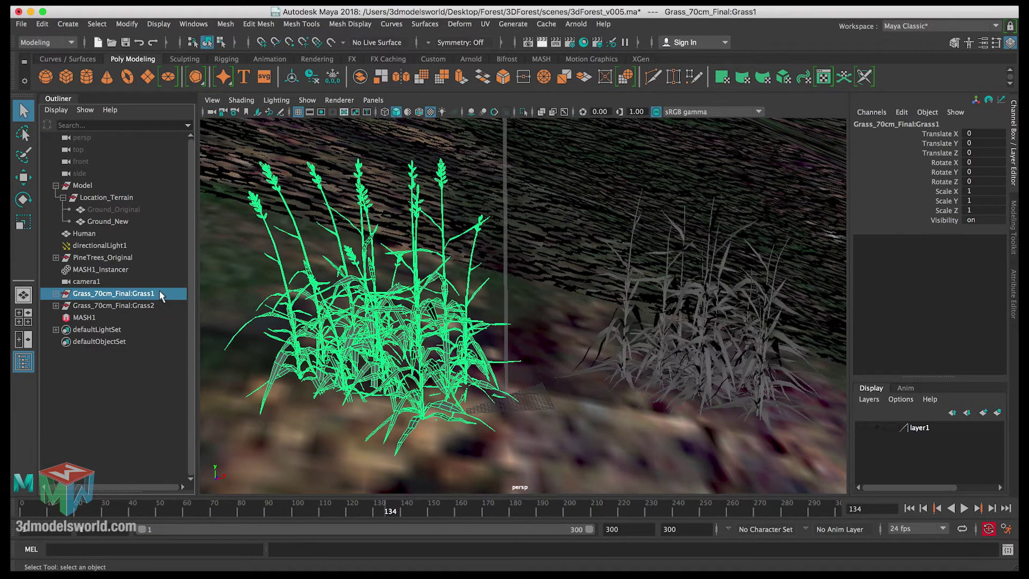
key(Delete)
click(157, 293)
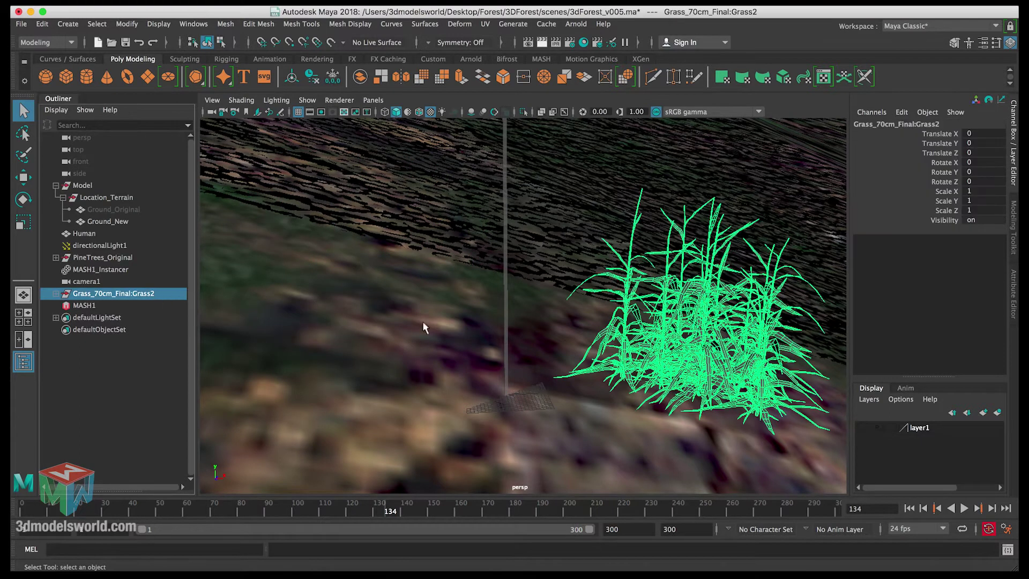
Hide the Human reference object by setting its visibility to 0.
alt+drag(476, 300, 503, 231)
click(509, 218)
double_click(979, 219)
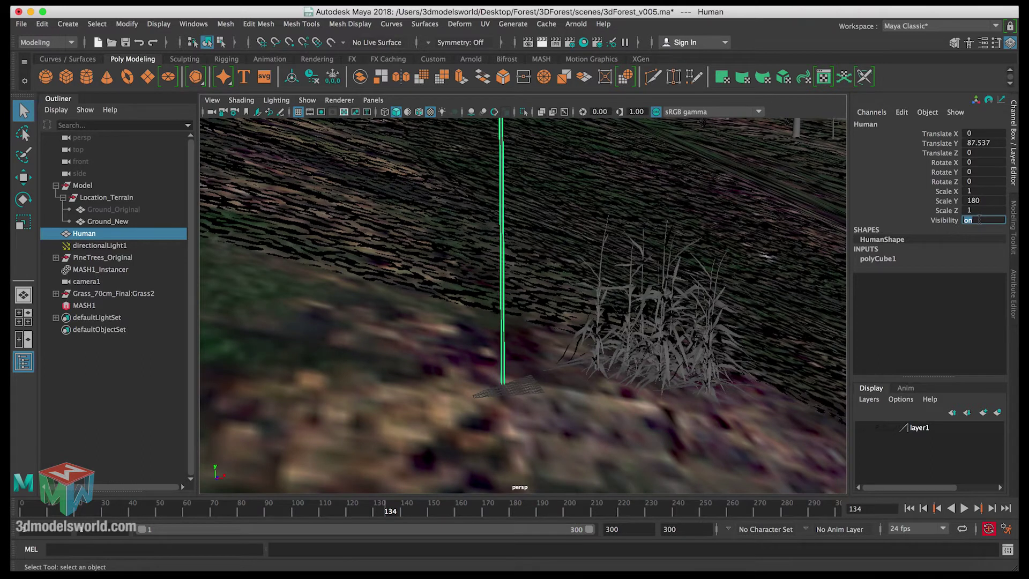
text(0)
key(Return)
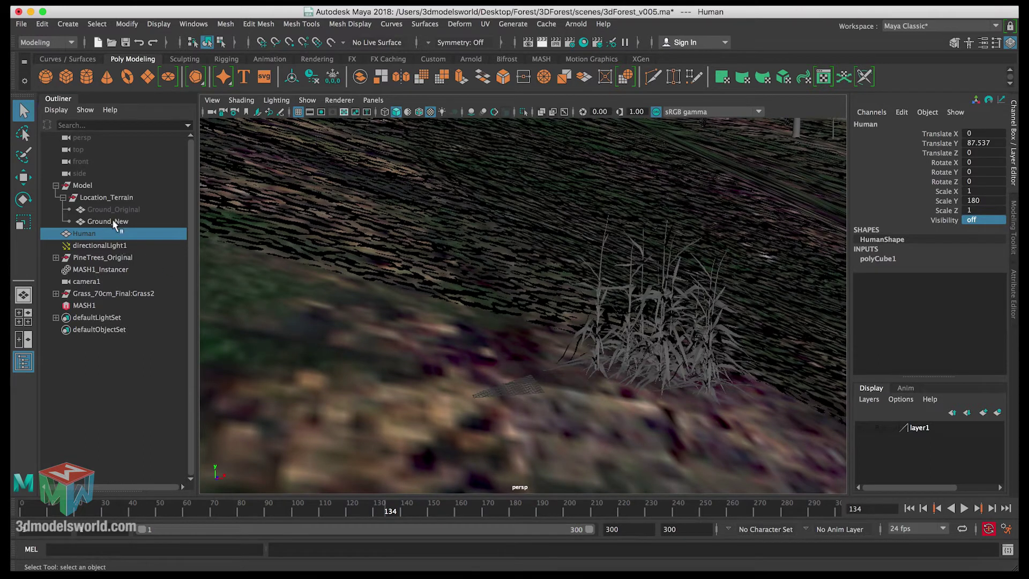
Inspect the individual grass meshes inside the Grass2 group, then reselect the whole group.
click(120, 293)
click(55, 293)
click(110, 306)
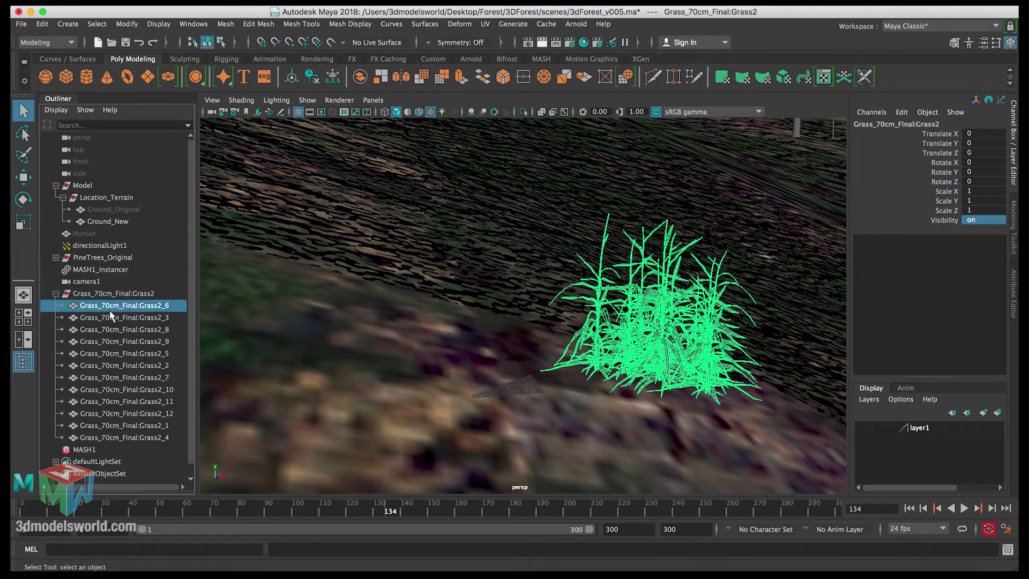
click(118, 378)
click(127, 437)
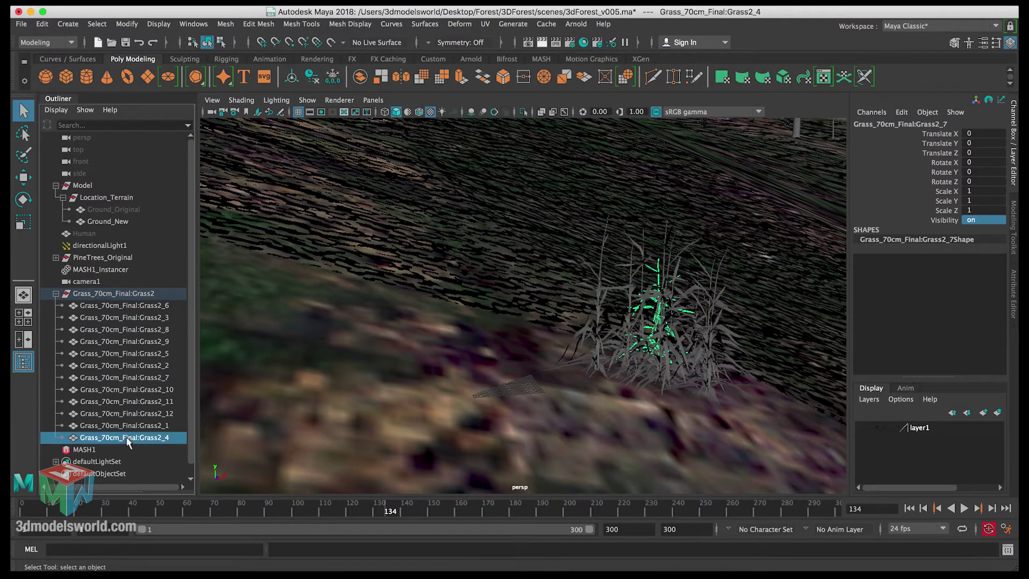
shift+click(144, 307)
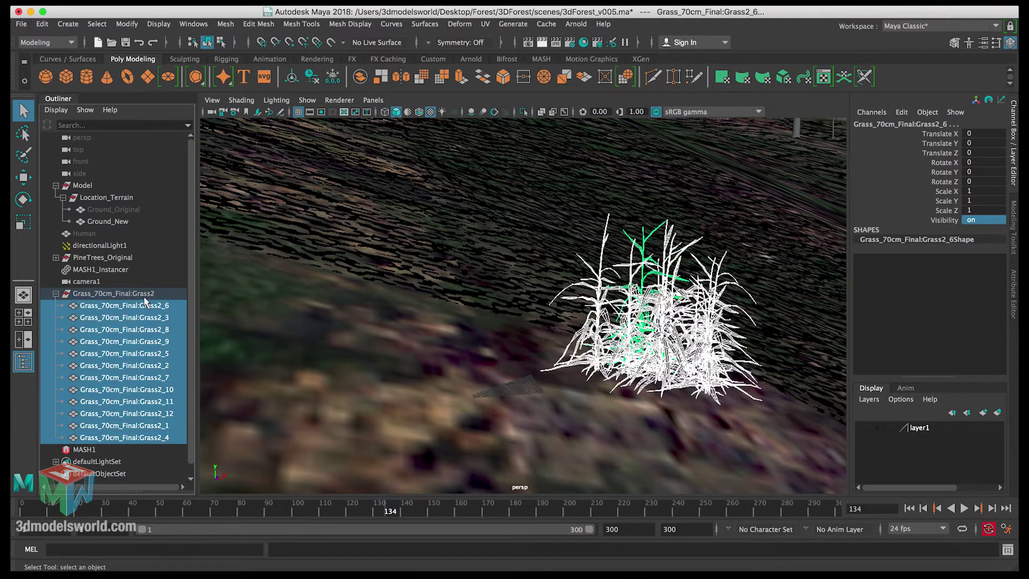
click(56, 293)
click(92, 298)
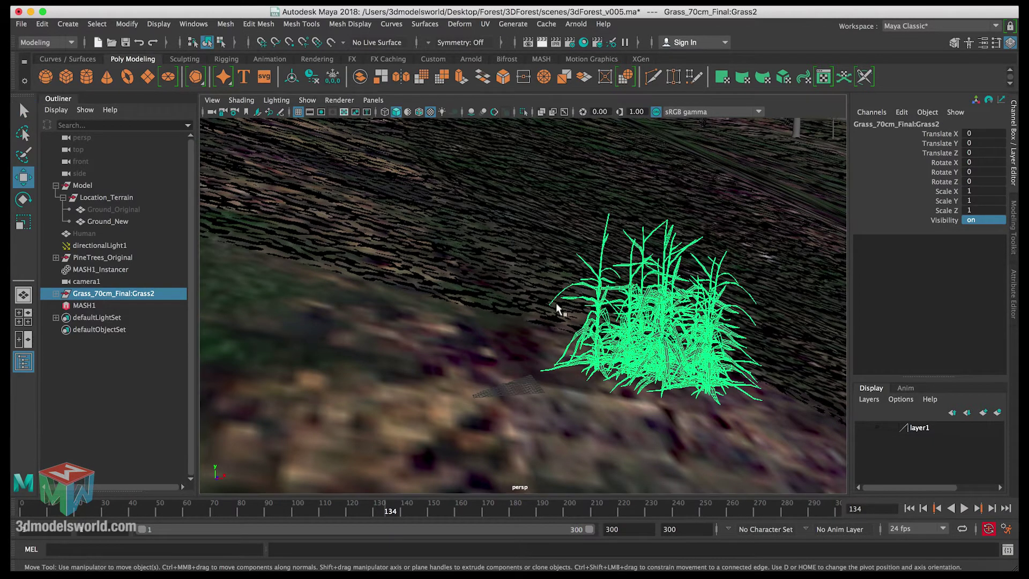
Isolate the selected Grass2 group in the perspective view with the Move tool active.
key(w)
alt+drag(566, 310, 566, 339)
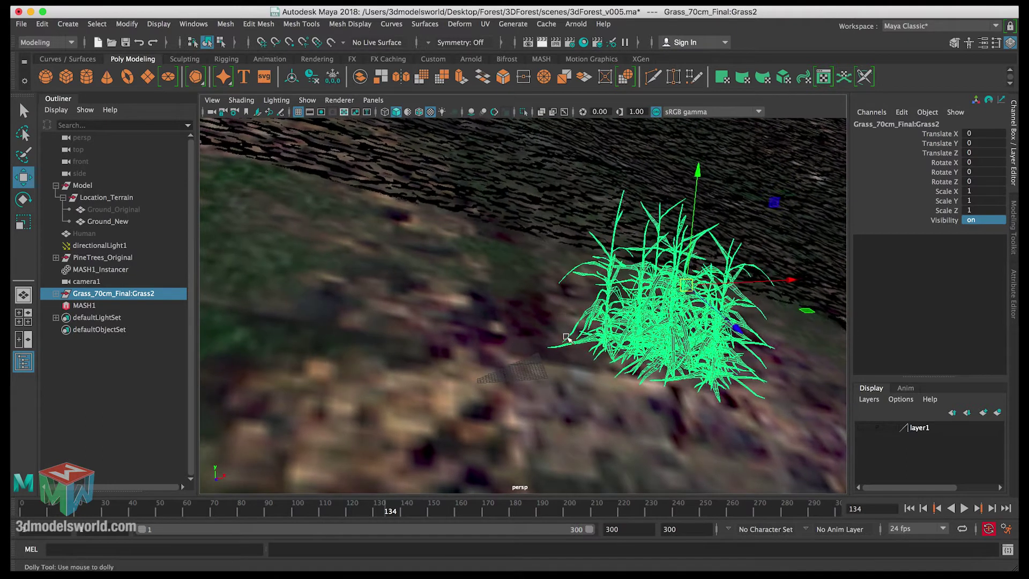
scroll(488, 309, up, 3)
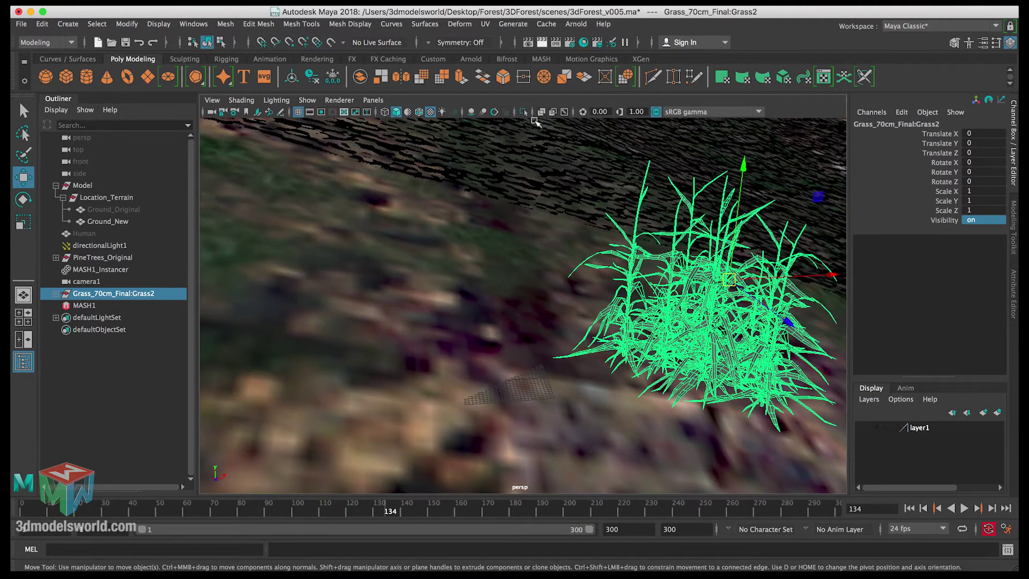
click(523, 112)
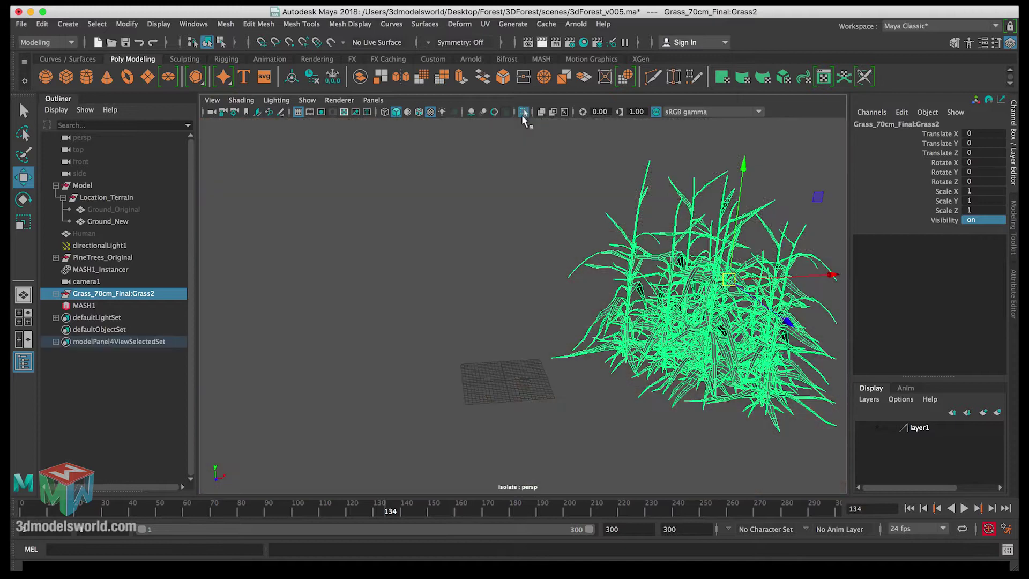
Move the Grass2 group along X to about -62.27 so the clump sits over the grid origin.
alt+middle_drag(559, 254, 558, 221)
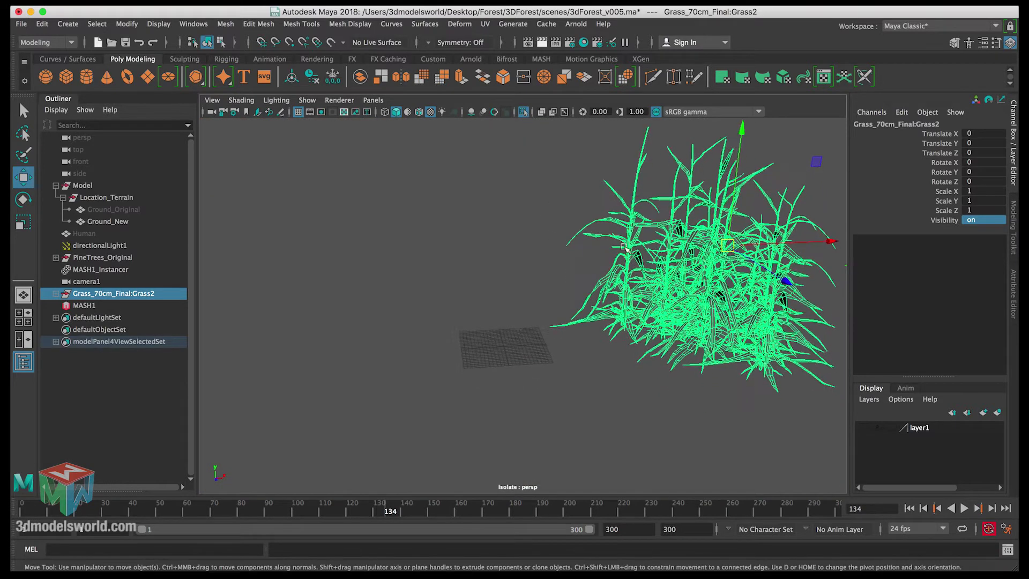
drag(778, 242, 567, 248)
alt+drag(498, 254, 606, 265)
alt+middle_drag(503, 266, 574, 213)
alt+drag(500, 228, 619, 302)
alt+right_drag(526, 328, 534, 341)
alt+drag(535, 341, 528, 279)
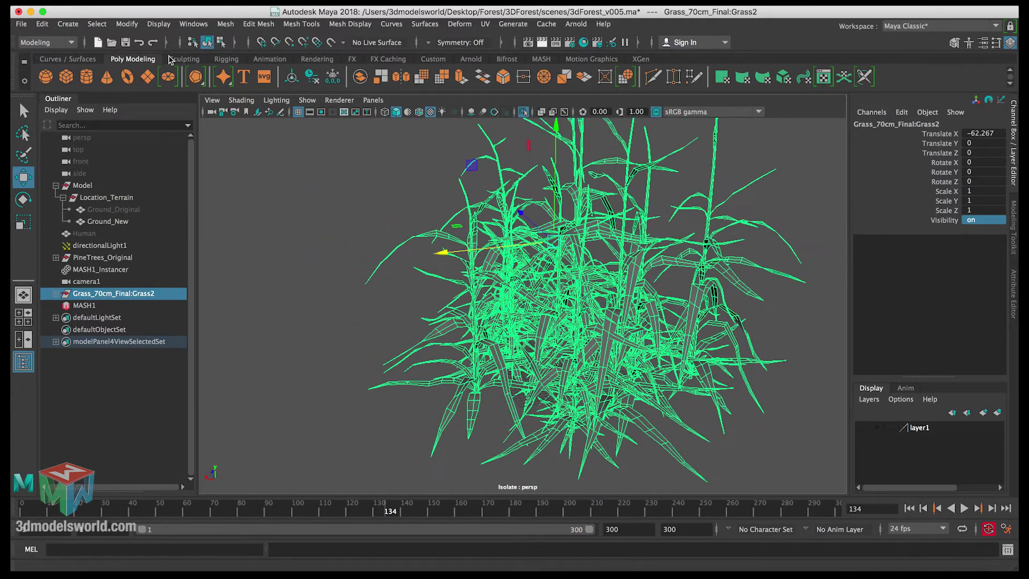
Combine the Grass2 meshes into a single mesh and delete its construction history.
click(225, 25)
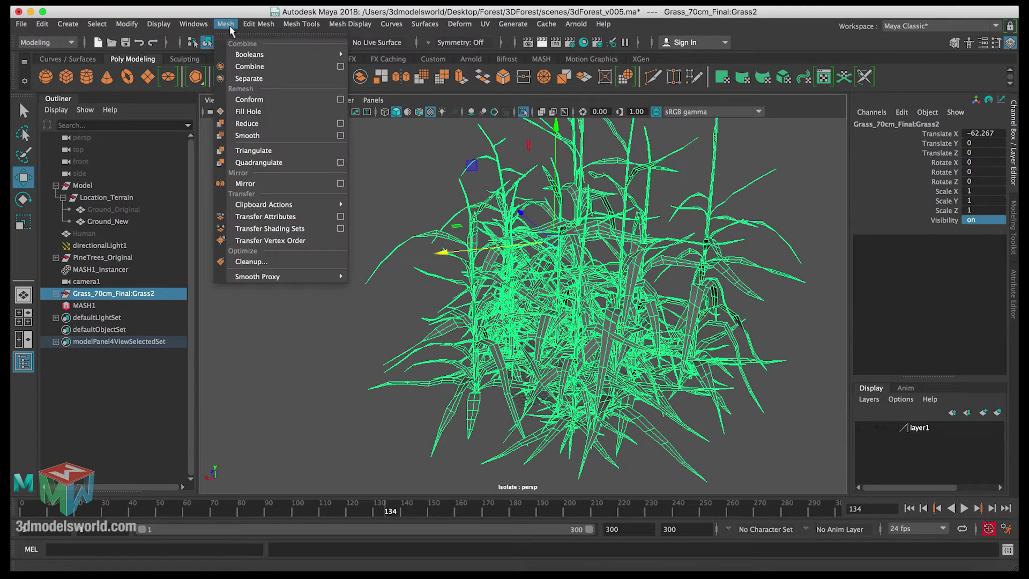
click(252, 67)
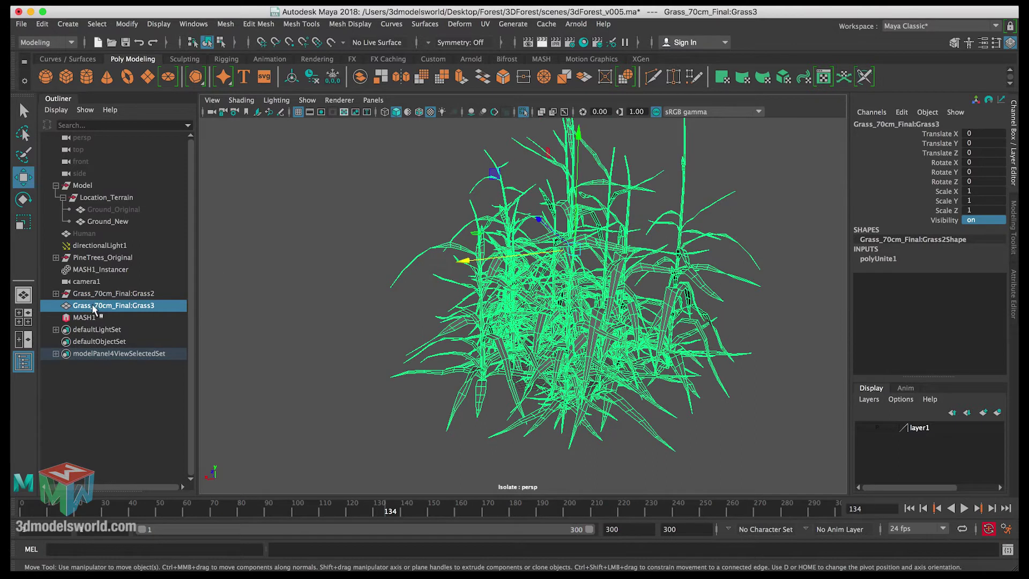
click(42, 24)
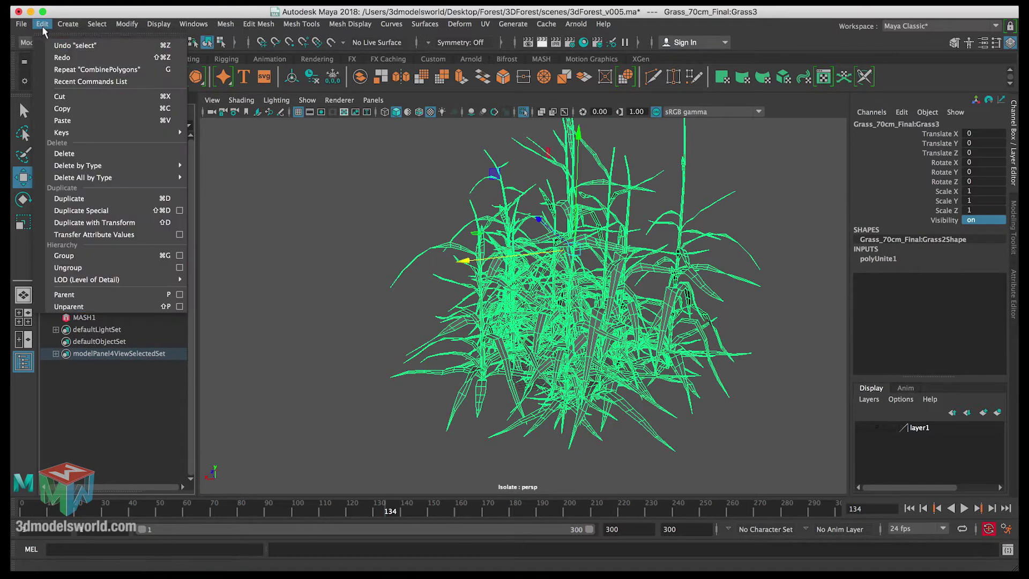
mouse_move(145, 167)
click(213, 176)
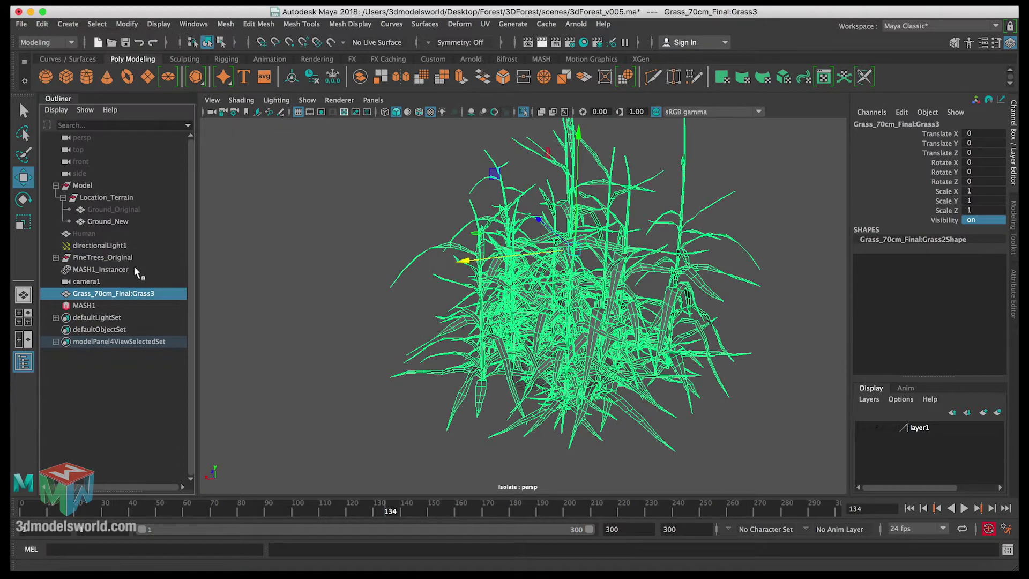
click(89, 282)
click(101, 293)
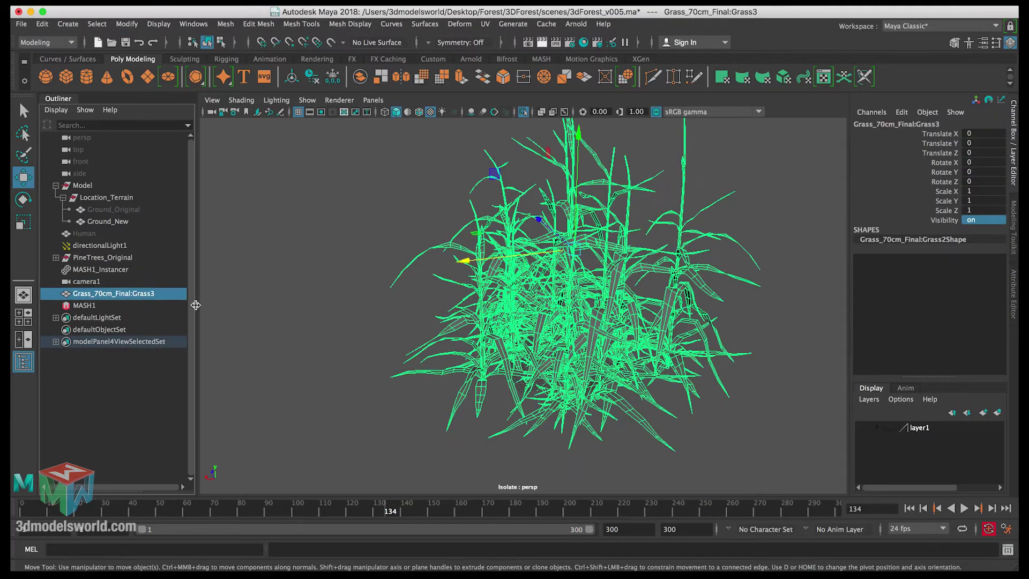
Try to move the grass mesh's pivot down to the base of the clump with grid snapping.
alt+drag(408, 309, 449, 302)
alt+drag(530, 305, 508, 266)
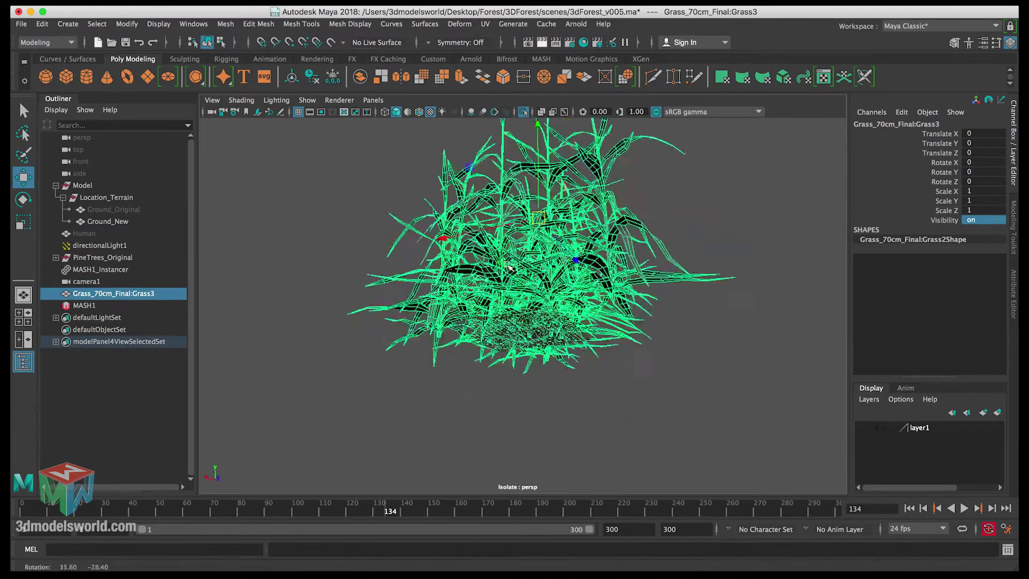
alt+right_drag(508, 267, 566, 312)
alt+drag(565, 313, 518, 328)
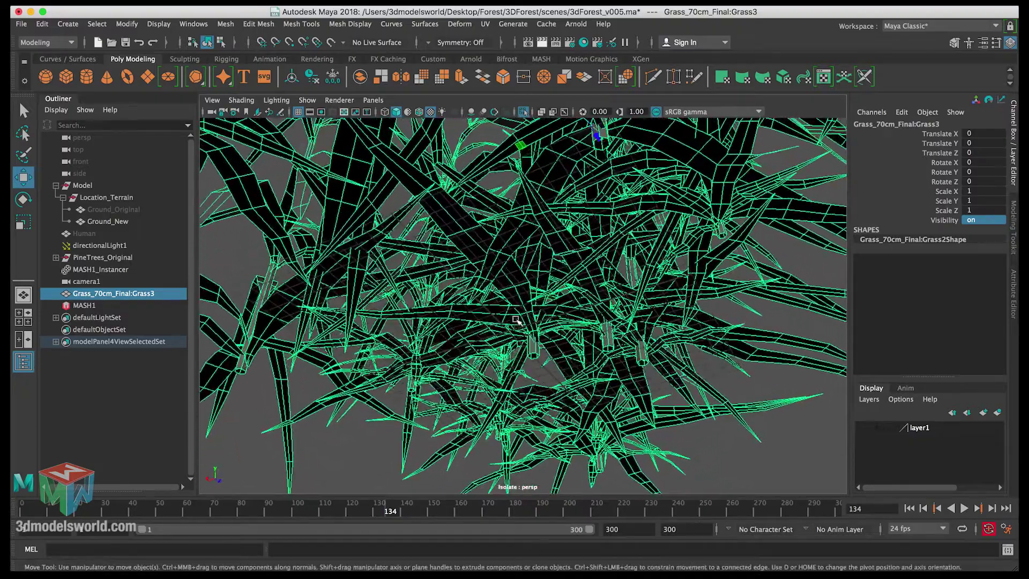
key(d)
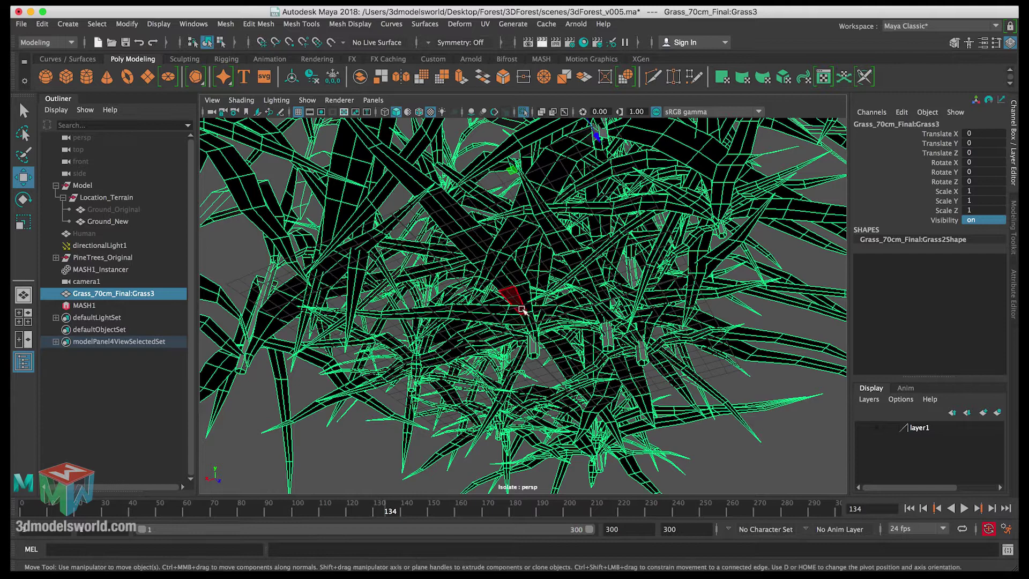
alt+drag(519, 327, 521, 287)
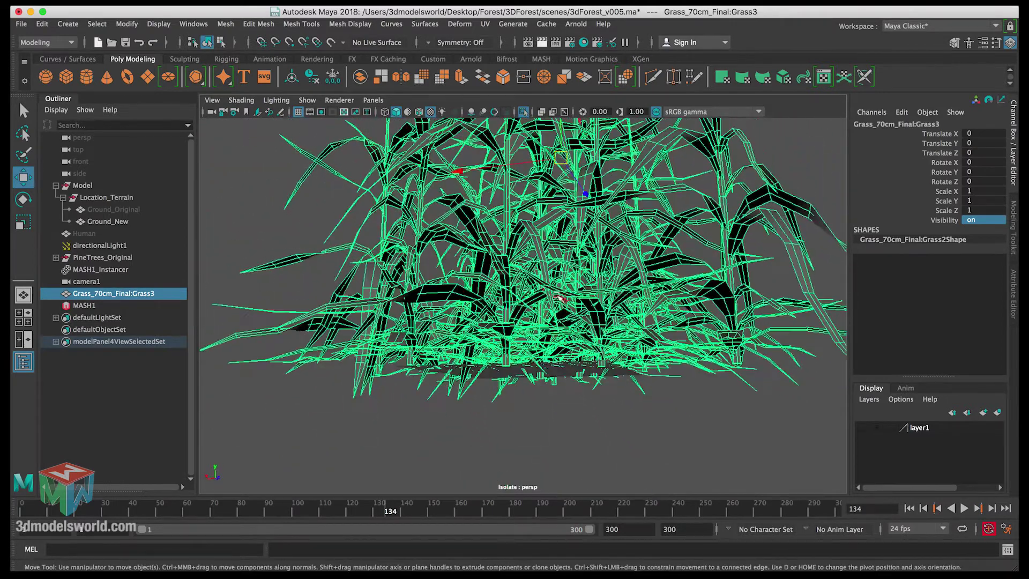
key(d)
key(x)
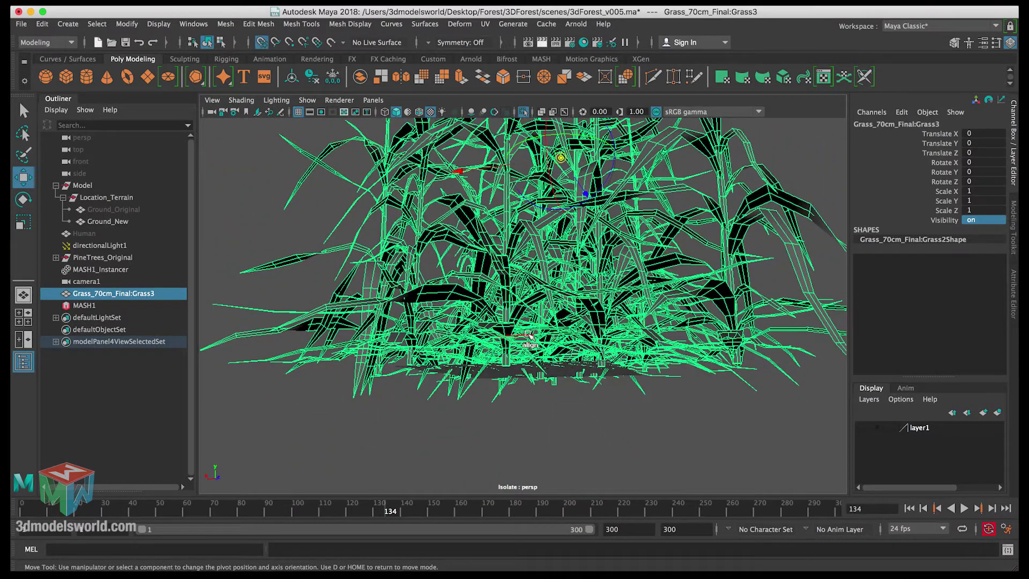
drag(543, 366, 547, 394)
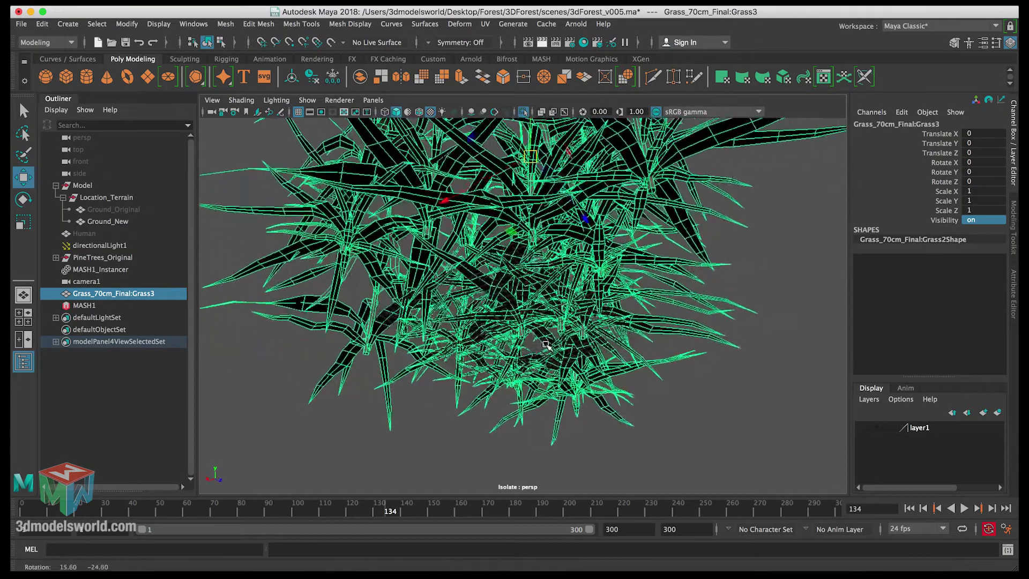
Snap the grass mesh's pivot to the grid at the centre of the clump's base.
alt+right_drag(534, 355, 545, 360)
scroll(545, 359, up, 3)
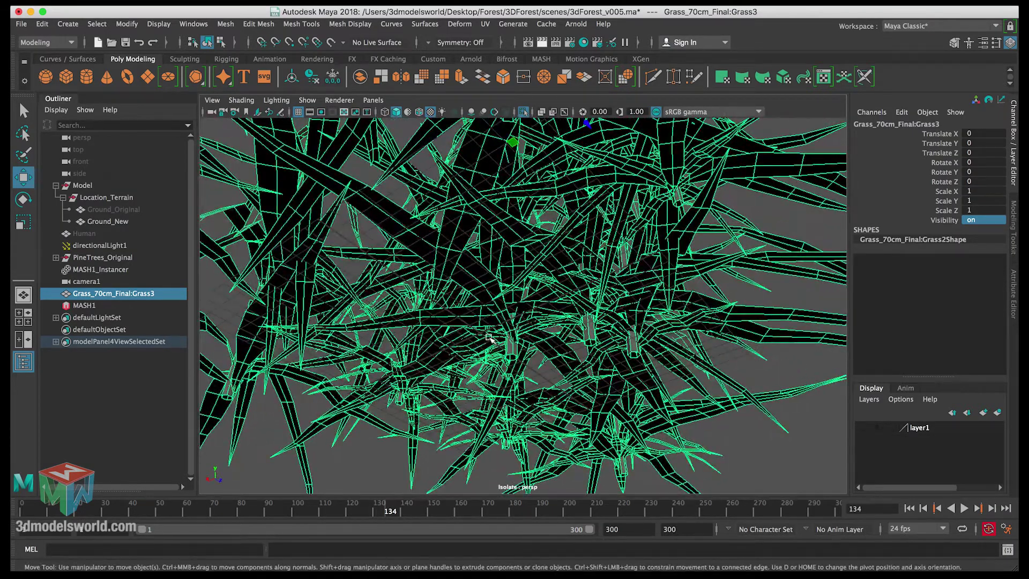
key(d)
key(x)
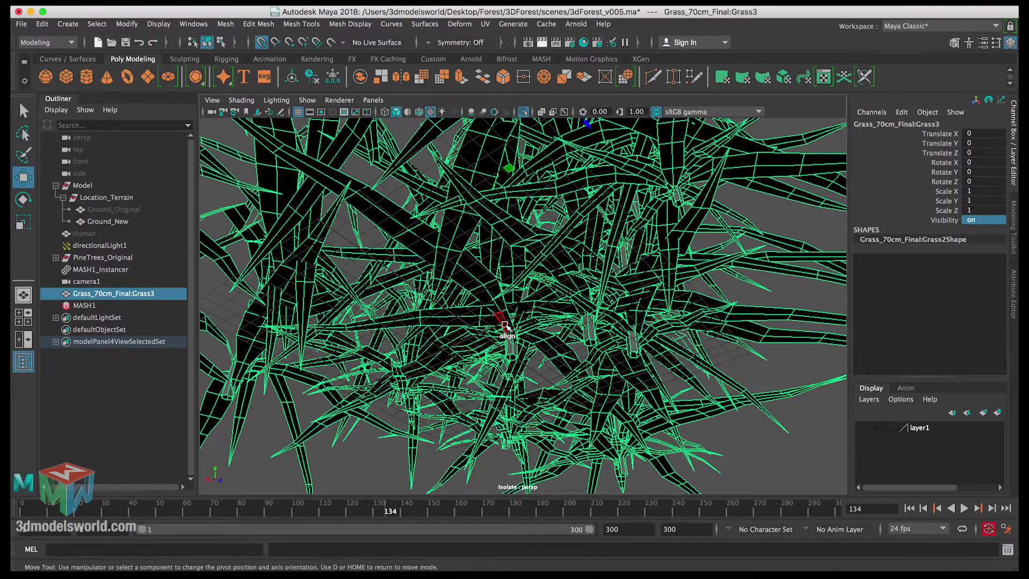
drag(504, 325, 542, 283)
scroll(490, 297, down, 5)
Test-move the grass clump along X to about 43.93 and reset its Translate X to 0.
key(q)
click(403, 303)
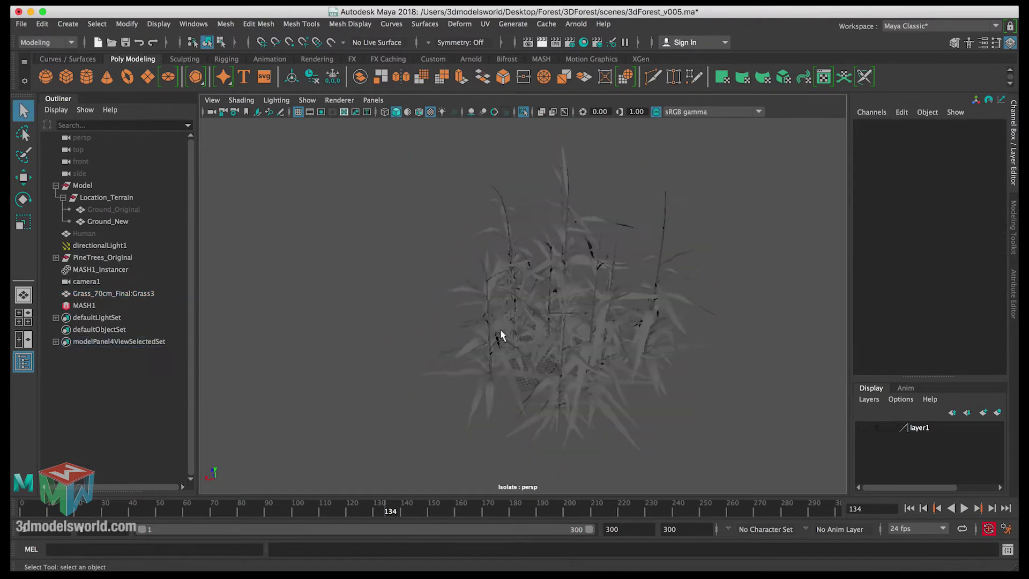
alt+drag(500, 333, 337, 340)
click(558, 293)
key(w)
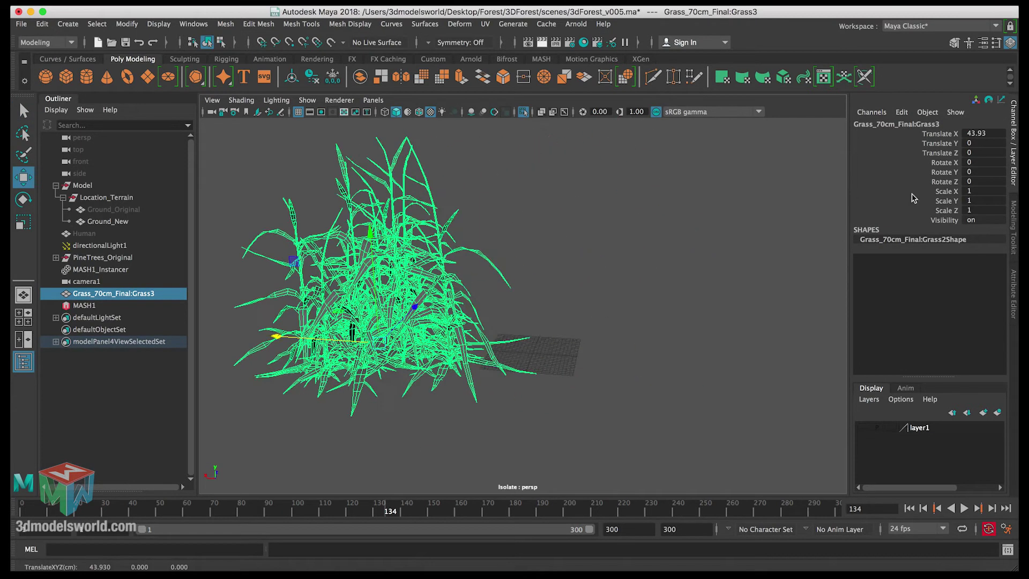
click(971, 131)
text(0)
key(Return)
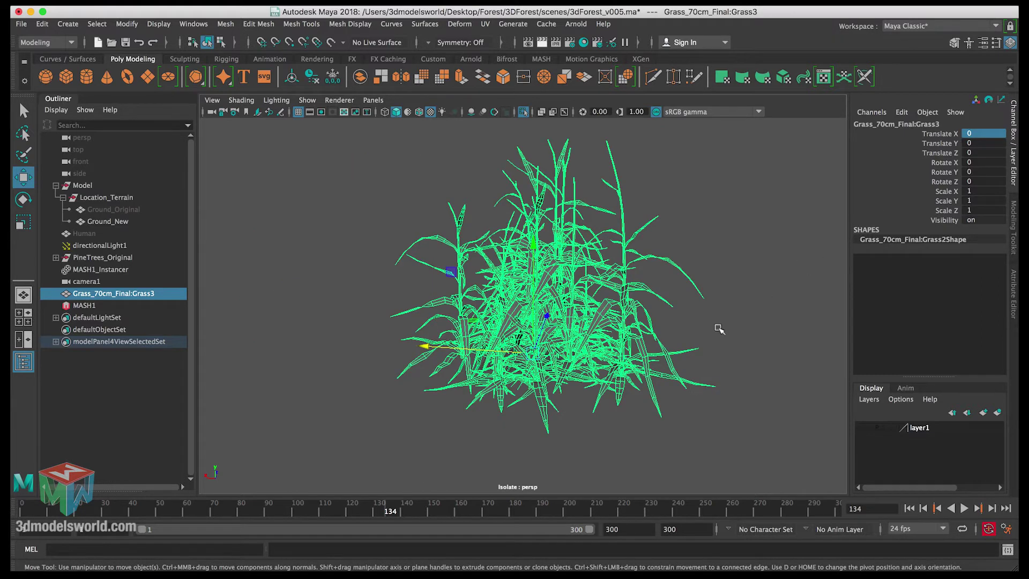
Inspect the grass clump from several sides in textured display and leave it selected.
click(611, 424)
click(582, 289)
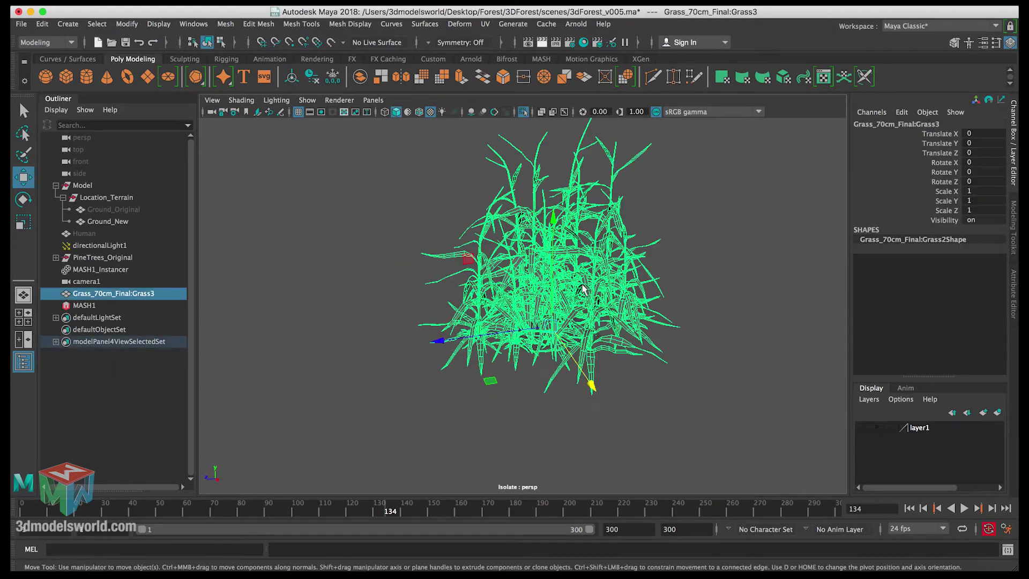
key(6)
click(440, 216)
alt+drag(440, 216, 475, 249)
click(476, 249)
click(475, 250)
key(q)
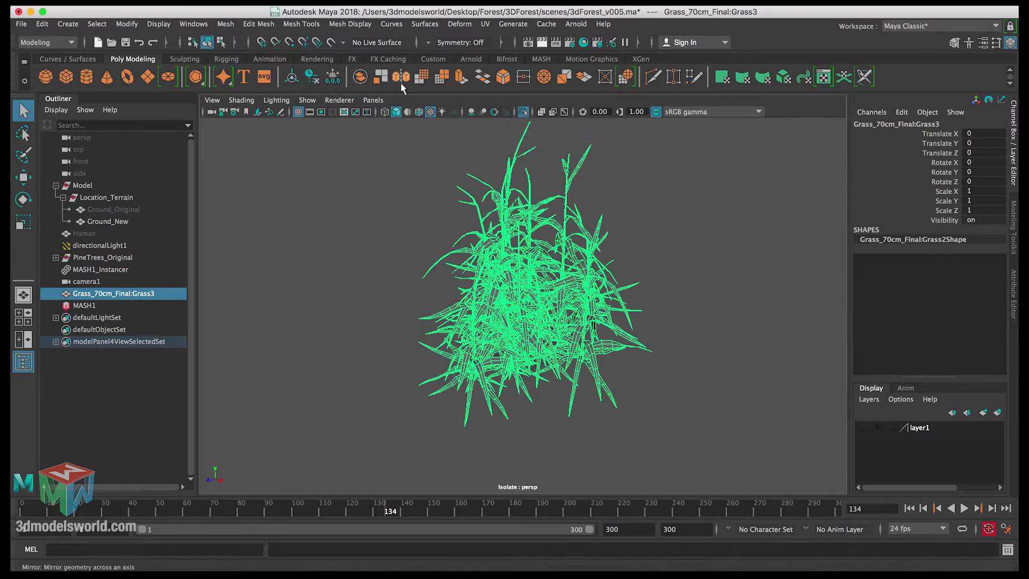
Open the Hypershade and clear the existing nodes from its graph.
click(579, 49)
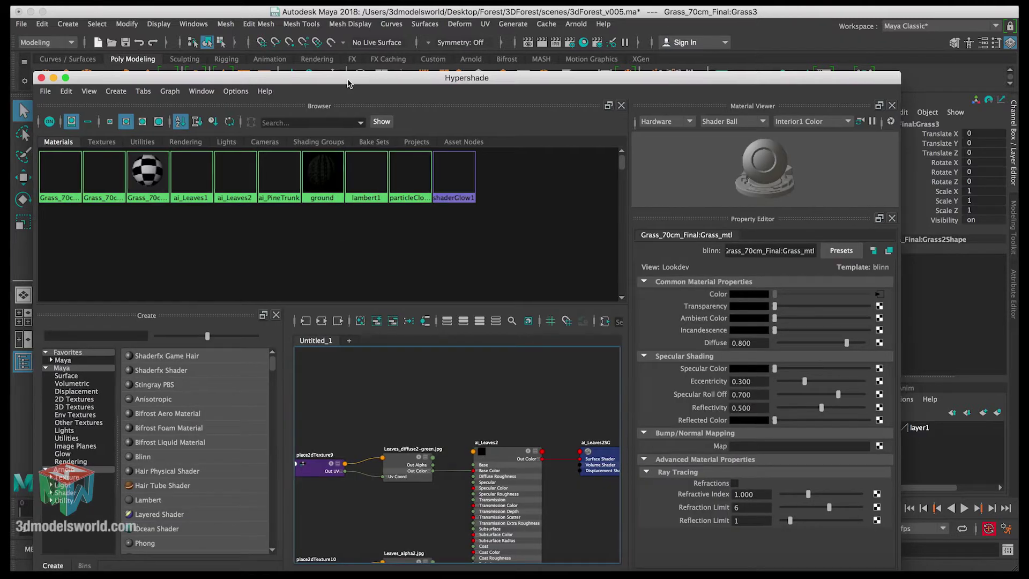
drag(346, 80, 389, 83)
click(402, 320)
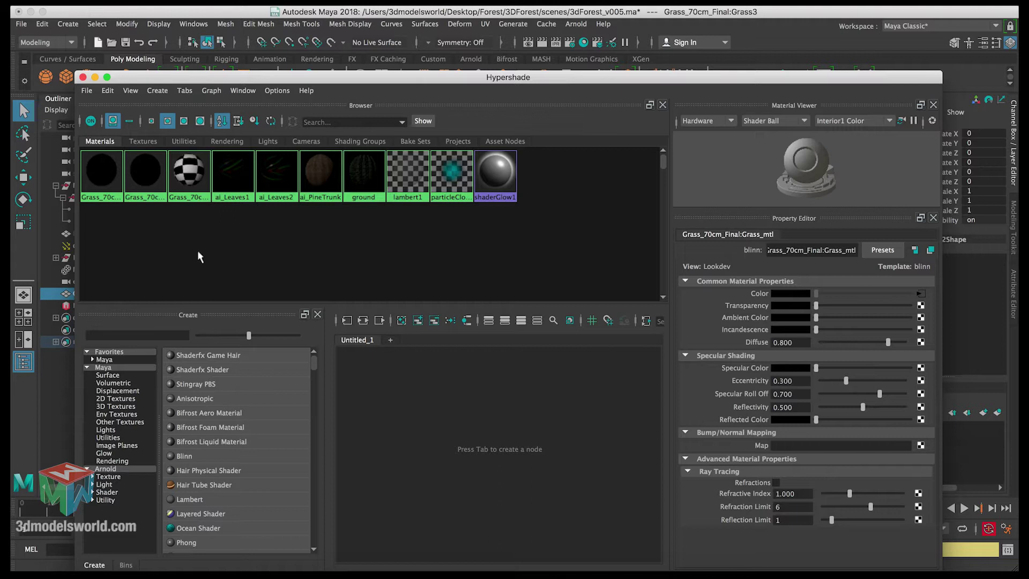
Create an Arnold aiStandardSurface material and name it ai_Grass.
click(110, 468)
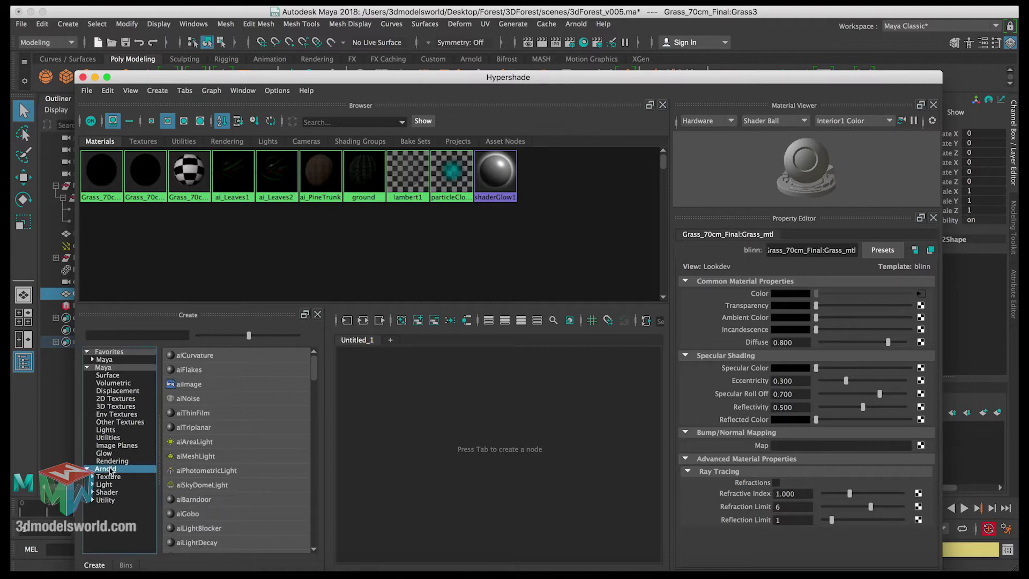
drag(313, 375, 313, 393)
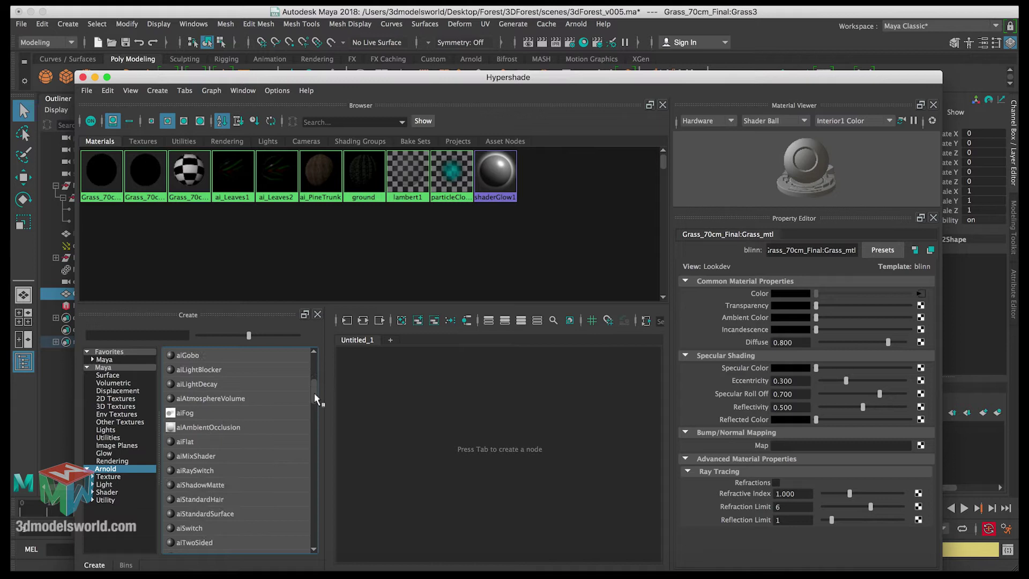
click(194, 513)
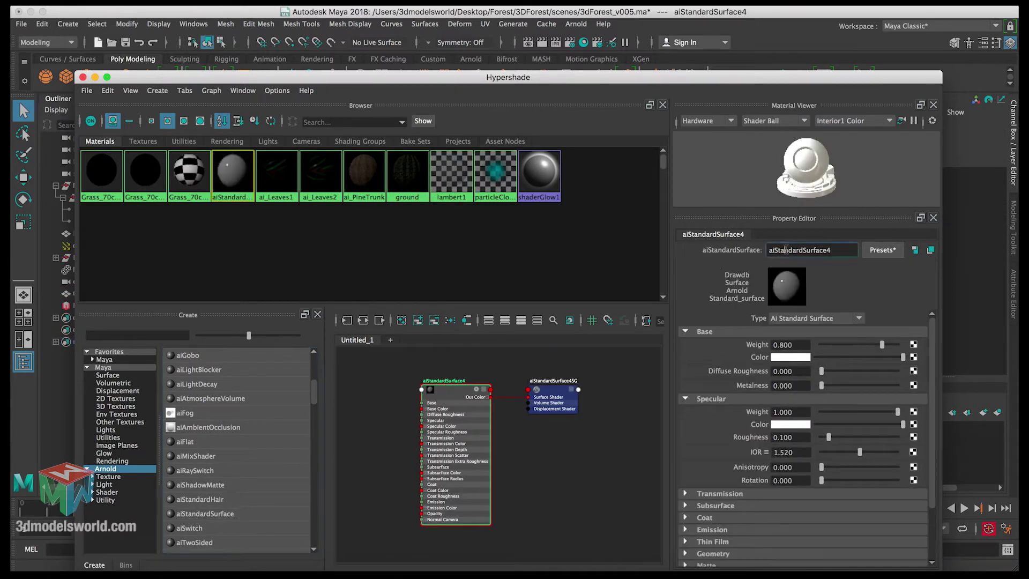
double_click(786, 250)
text(ai_Grass)
key(Return)
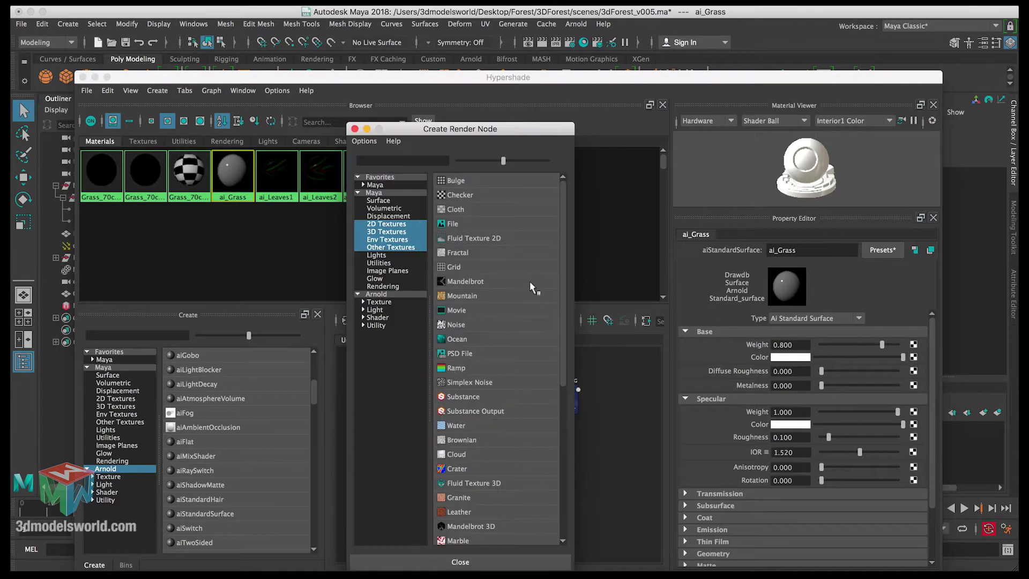
Map the base color of ai_Grass to a file texture using Grass_diffuse_1Kb.jpg from the Grass_70cm-textures folder.
click(912, 356)
click(460, 224)
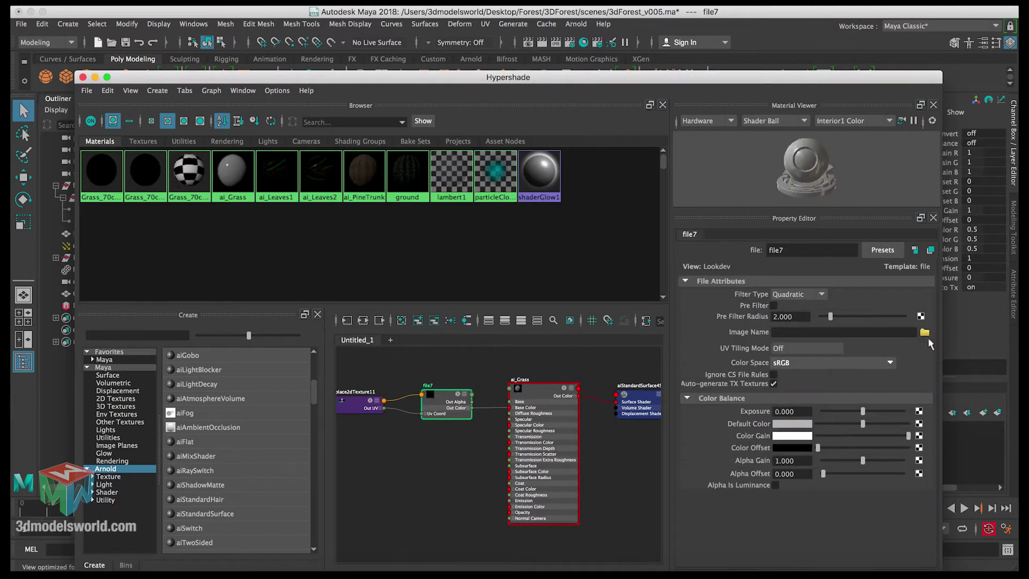
click(924, 332)
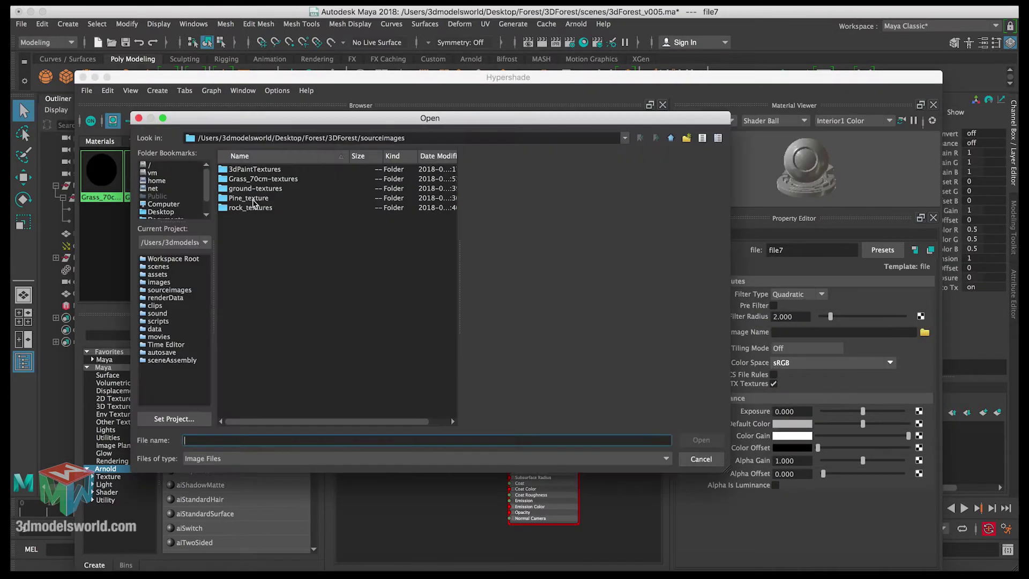
double_click(250, 179)
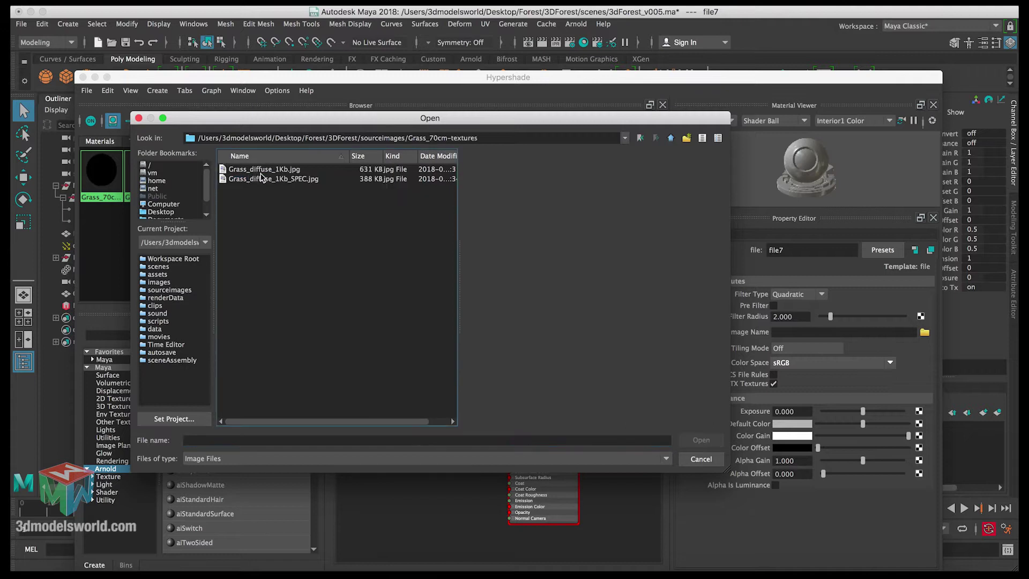
click(268, 170)
click(287, 180)
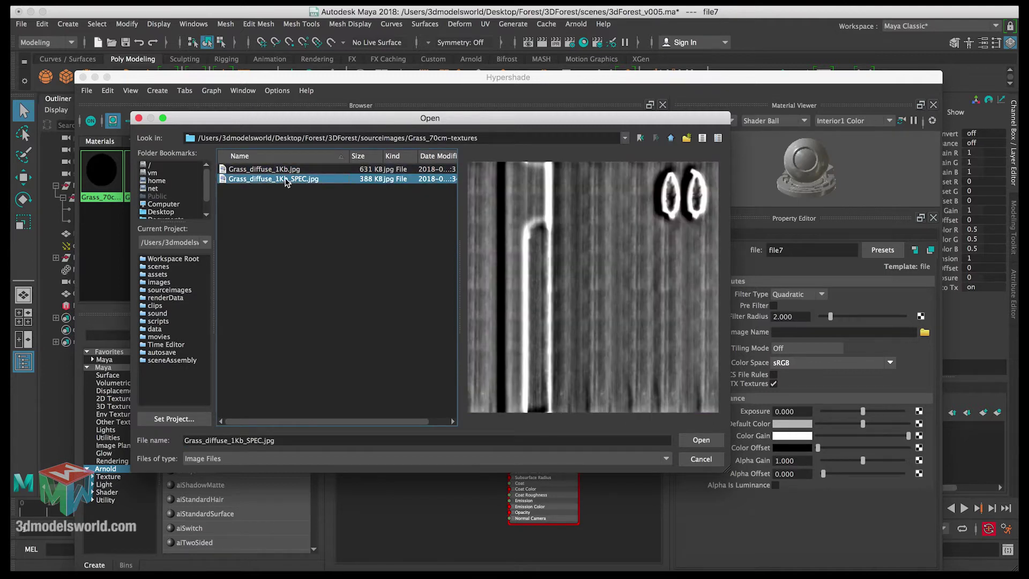
click(275, 170)
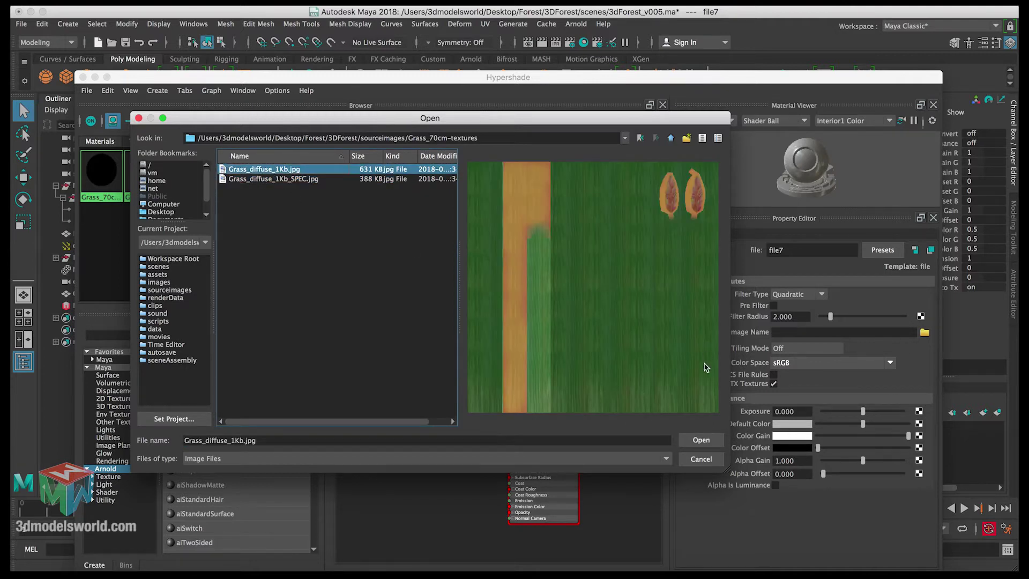
click(702, 434)
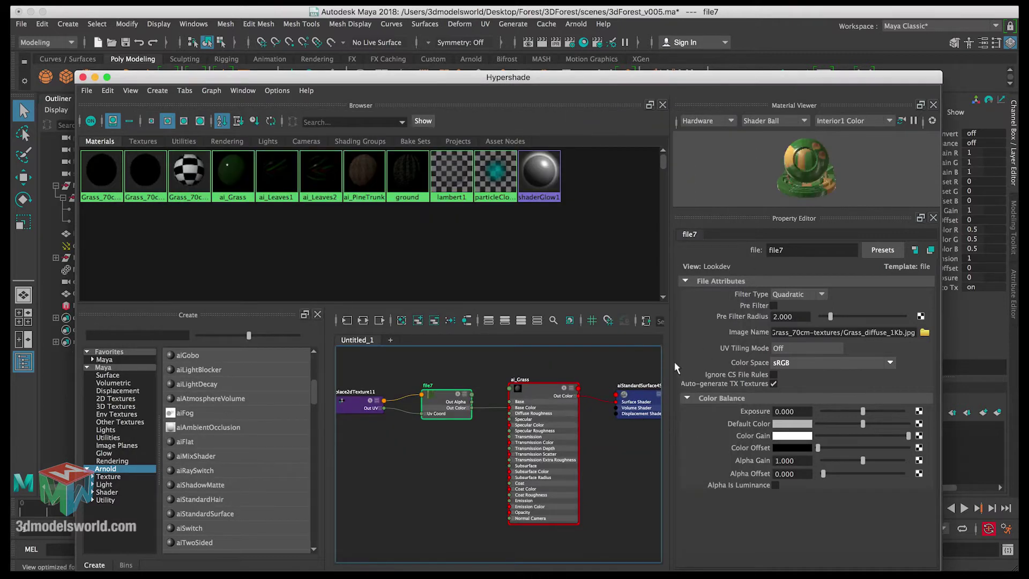
Map the specular color of ai_Grass to a file texture using Grass_diffuse_1Kb_SPEC.jpg.
click(541, 390)
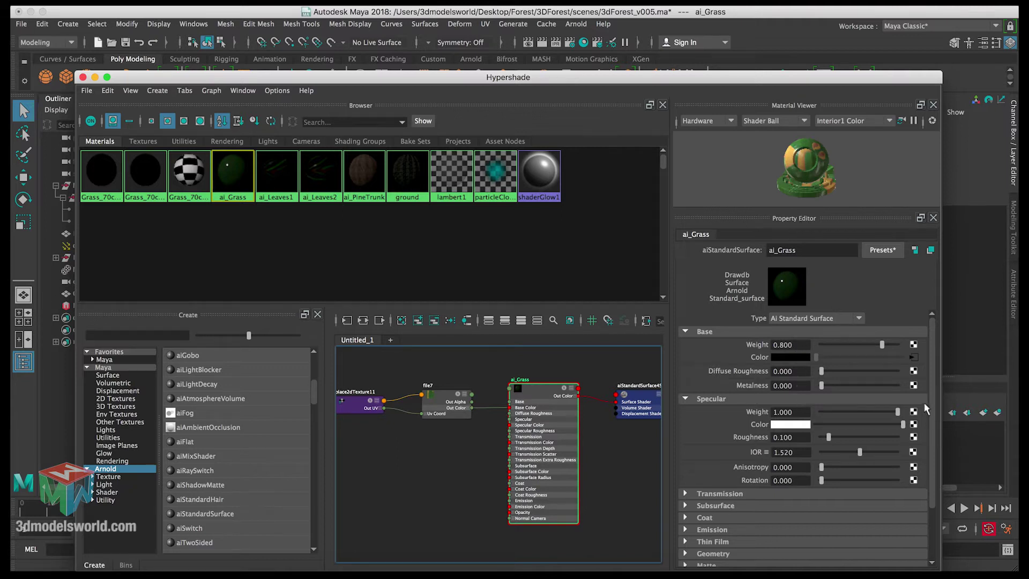
scroll(936, 408, down, 2)
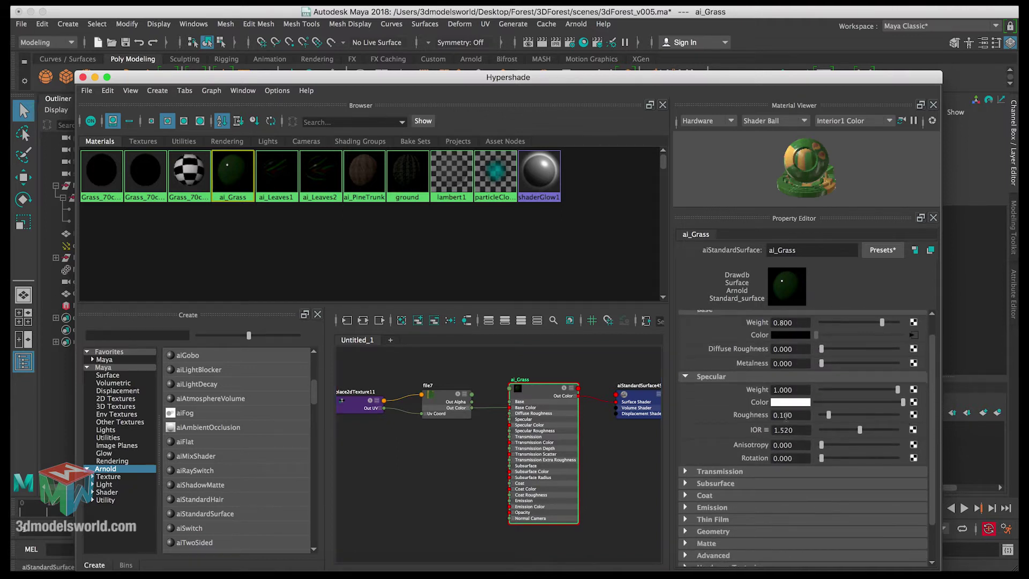
click(914, 403)
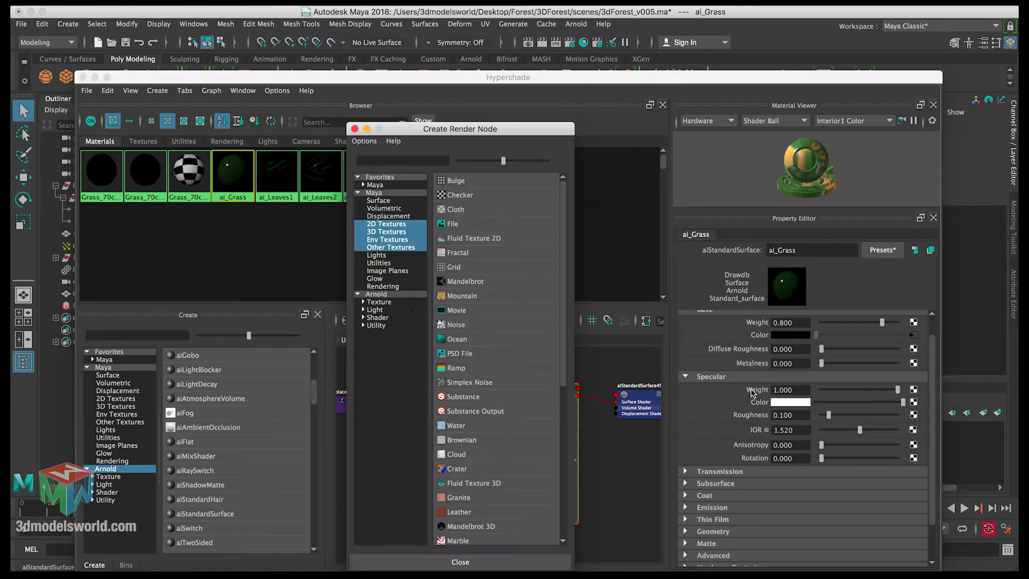
click(461, 223)
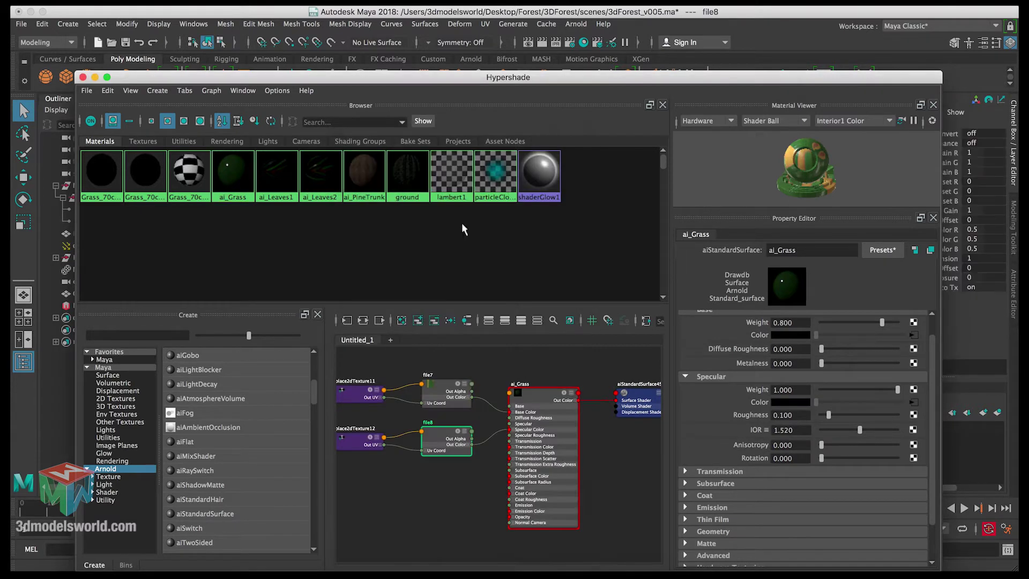
click(924, 333)
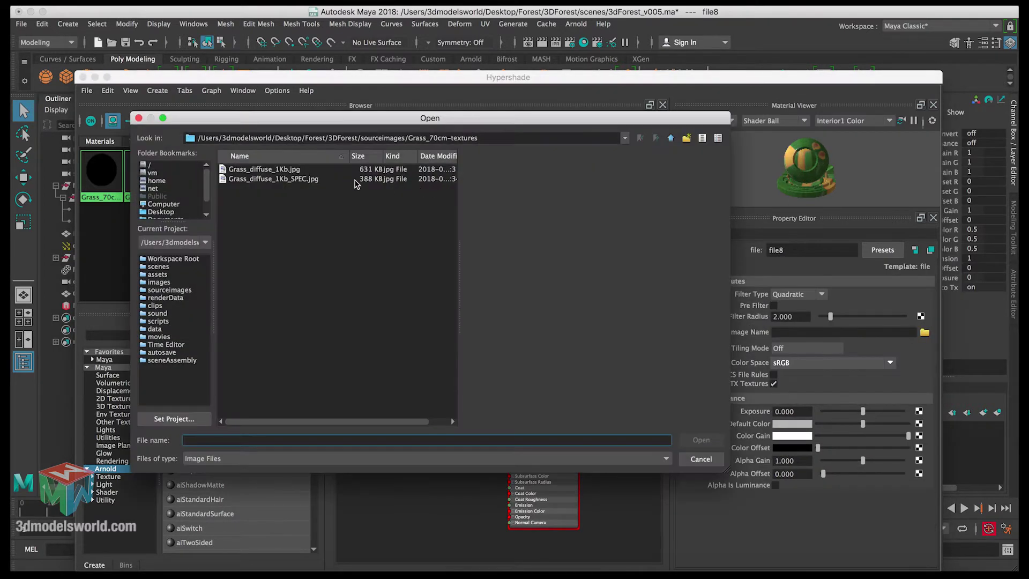
click(298, 179)
click(700, 439)
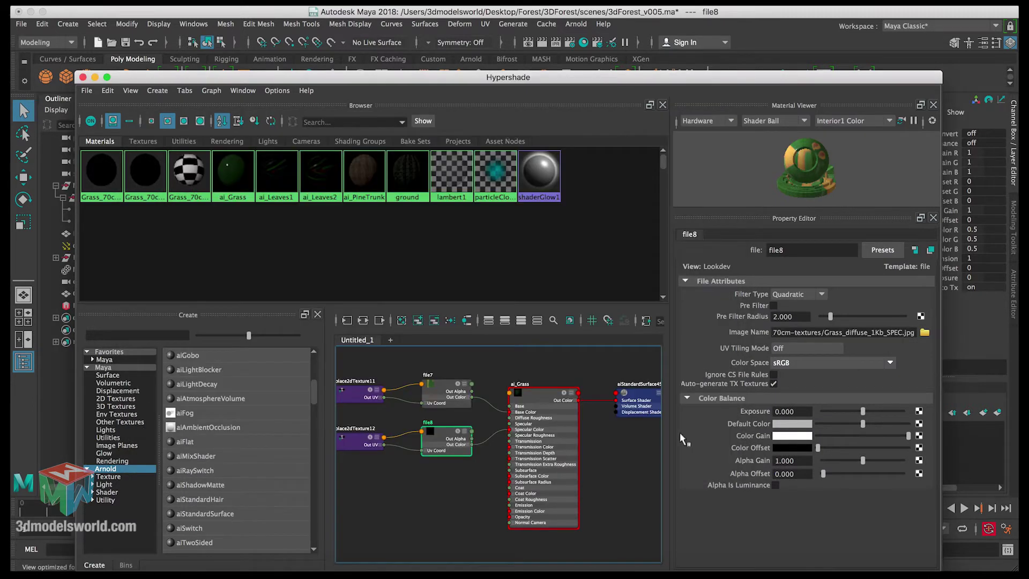
Set the color space of the specular file texture to Raw.
click(790, 364)
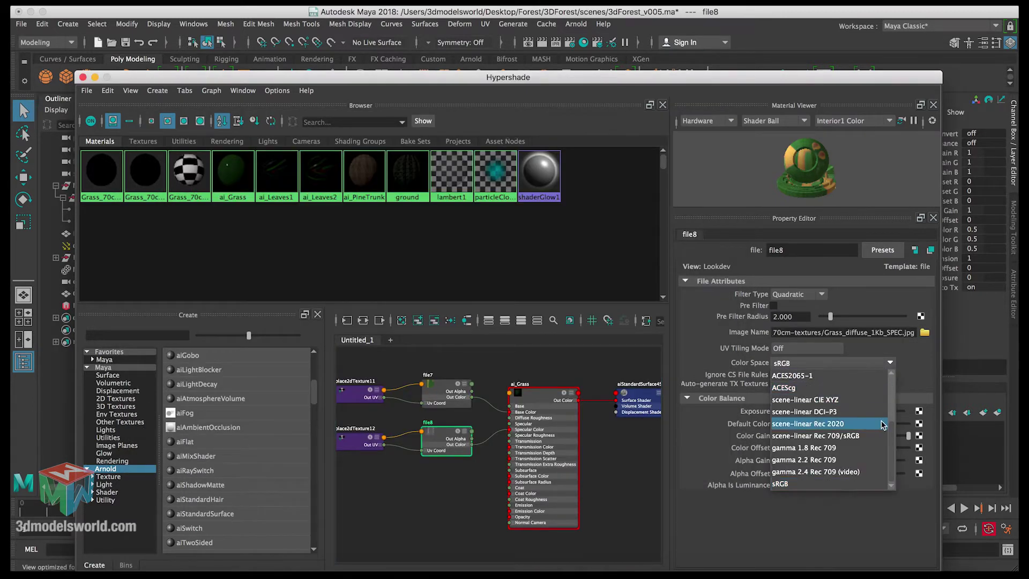
scroll(825, 439, up, 5)
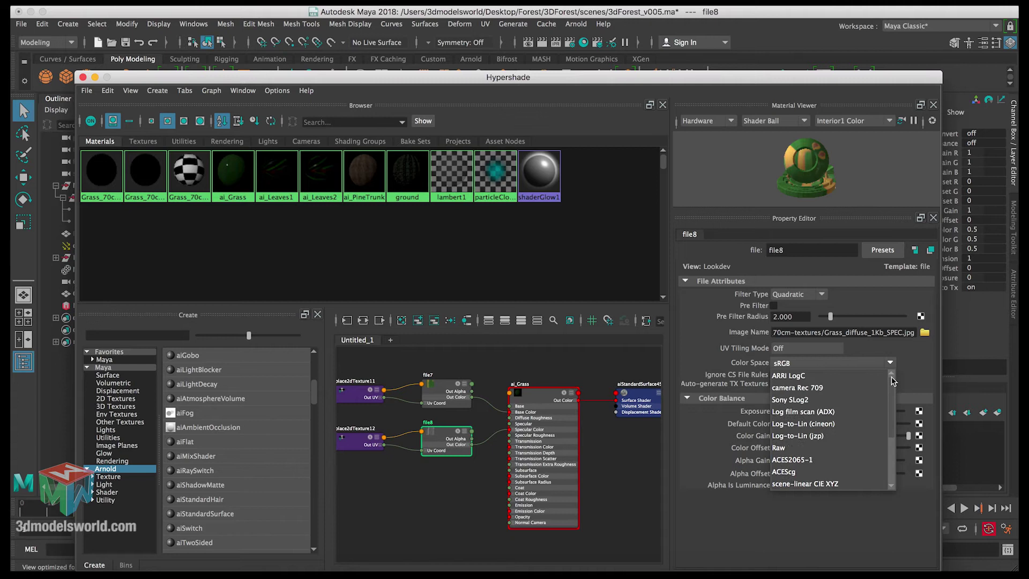
click(814, 448)
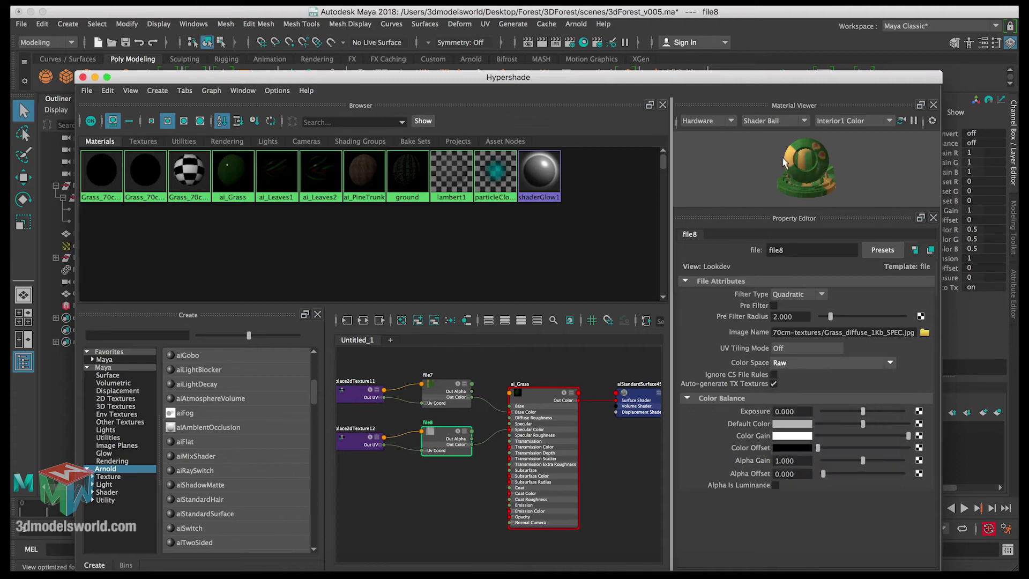
Set the specular weight of ai_Grass to 0.4 and its specular roughness to about 0.456.
click(543, 393)
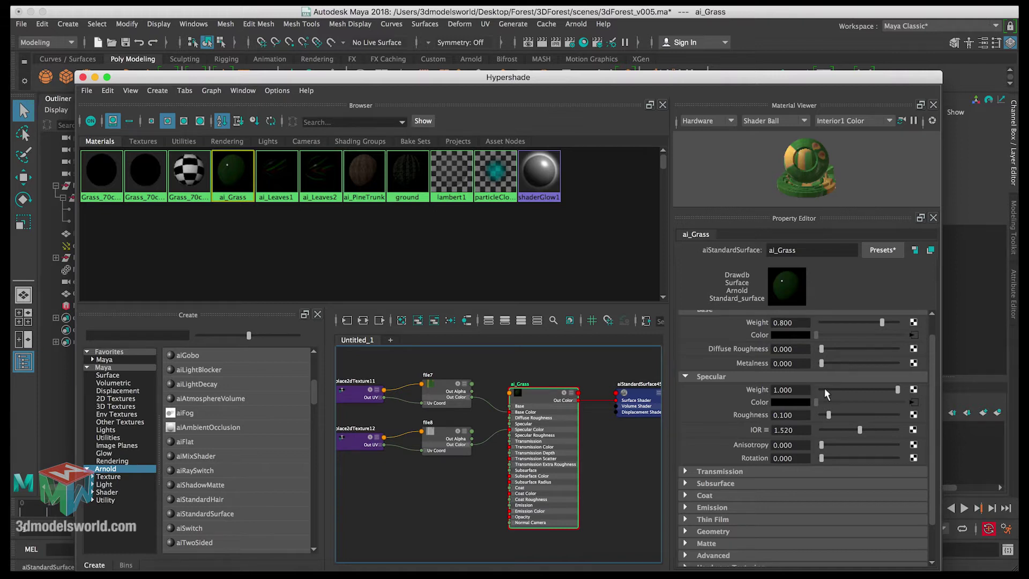
click(799, 389)
text(0.4)
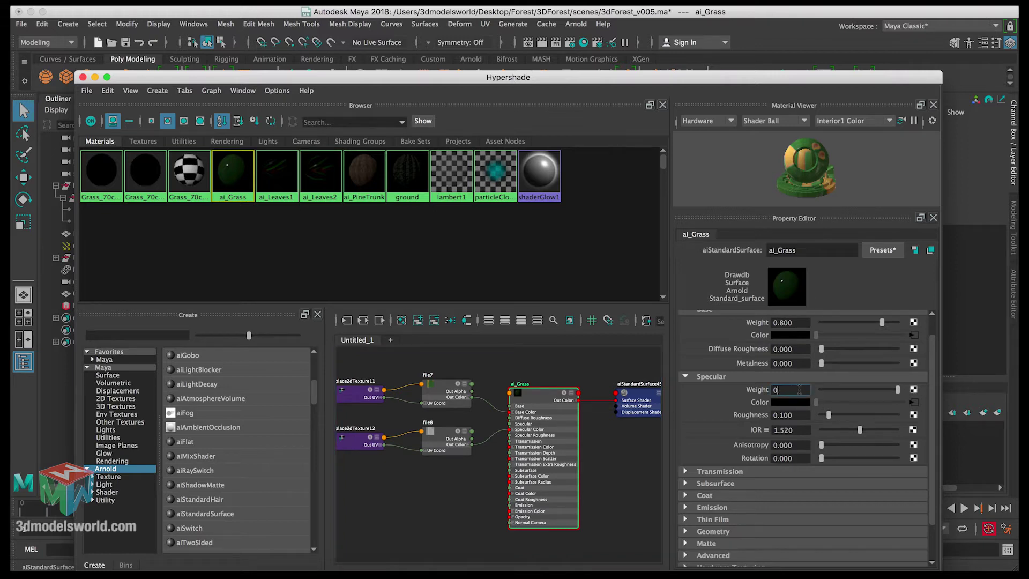
key(Return)
drag(829, 414, 856, 416)
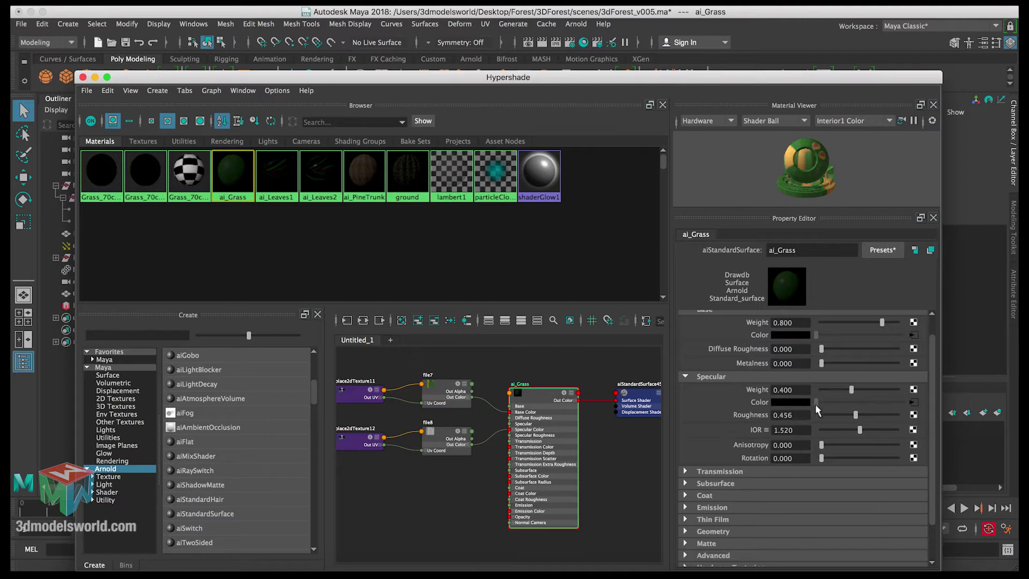
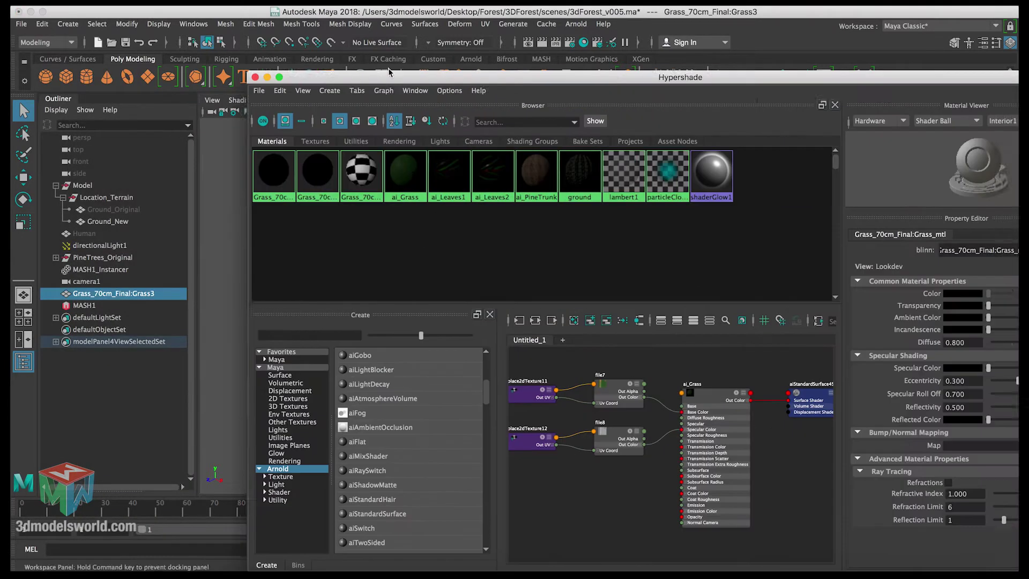
Assign the ai_Grass material to the selected grass mesh, uncover the viewport and deselect the mesh.
right_click(614, 395)
right_drag(613, 395, 613, 358)
drag(373, 78, 830, 92)
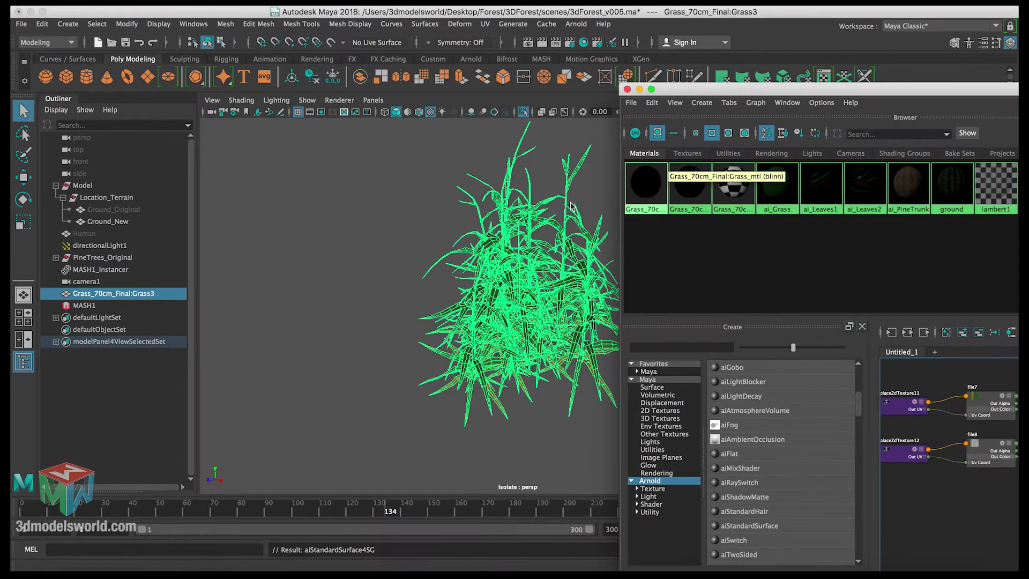
click(395, 252)
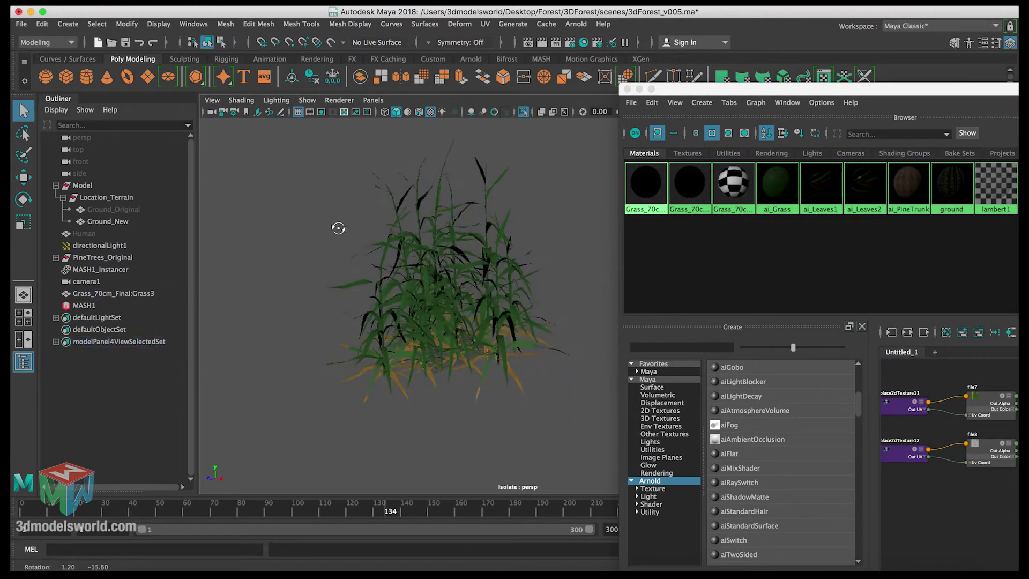
Examine the textured grass clump from several angles and at close range.
click(405, 264)
click(326, 223)
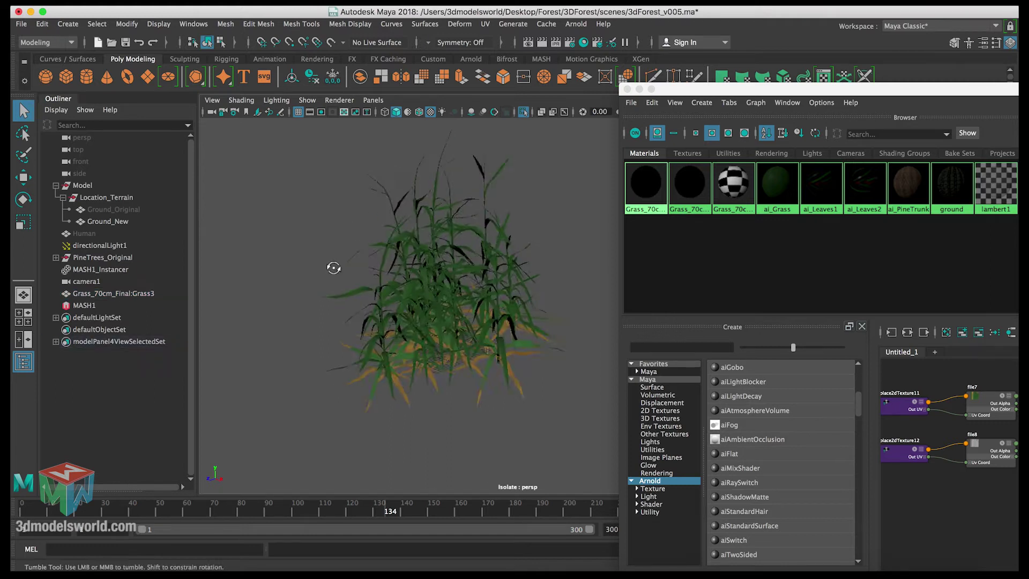
scroll(452, 266, up, 10)
alt+drag(471, 285, 493, 378)
alt+drag(415, 320, 477, 386)
alt+drag(419, 210, 450, 191)
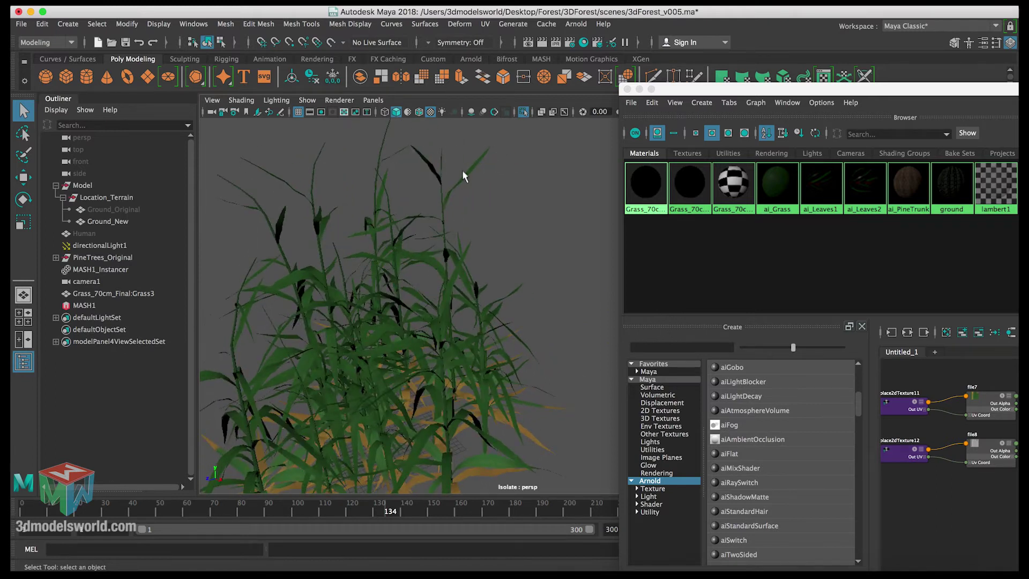
alt+drag(439, 307, 370, 257)
Delete the unused shading nodes in Hypershade and close its window.
drag(661, 91, 280, 66)
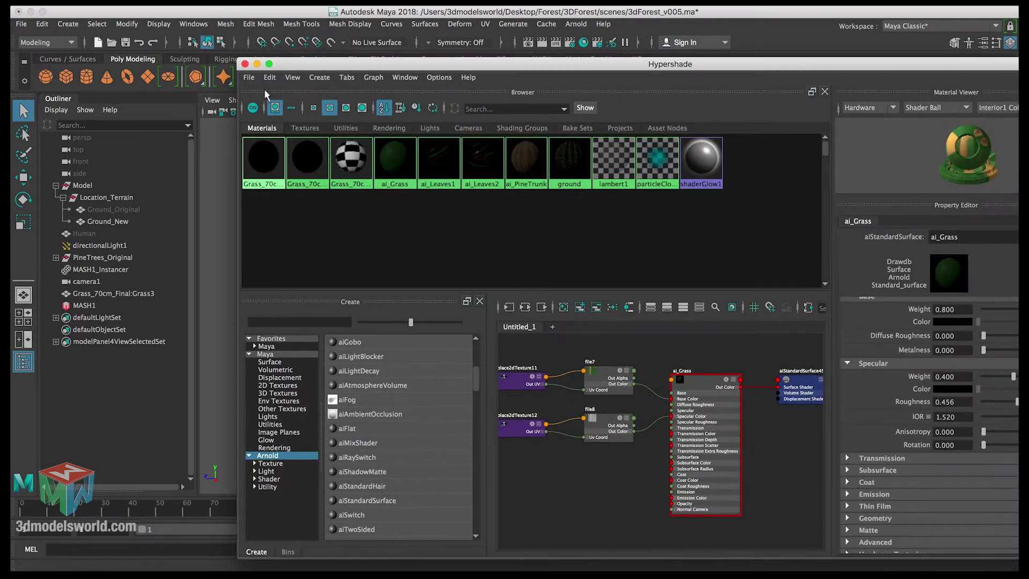
click(270, 78)
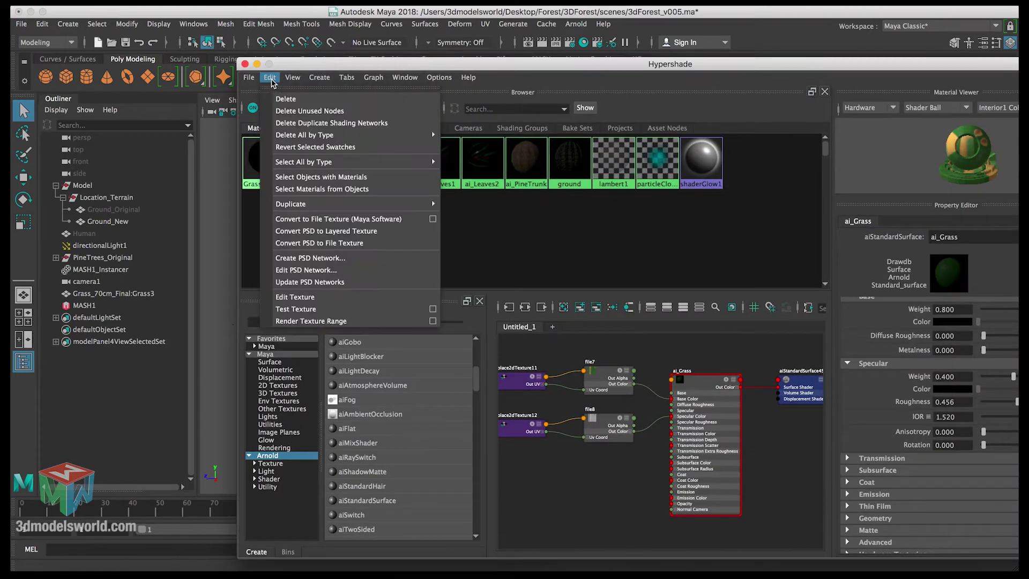
click(287, 112)
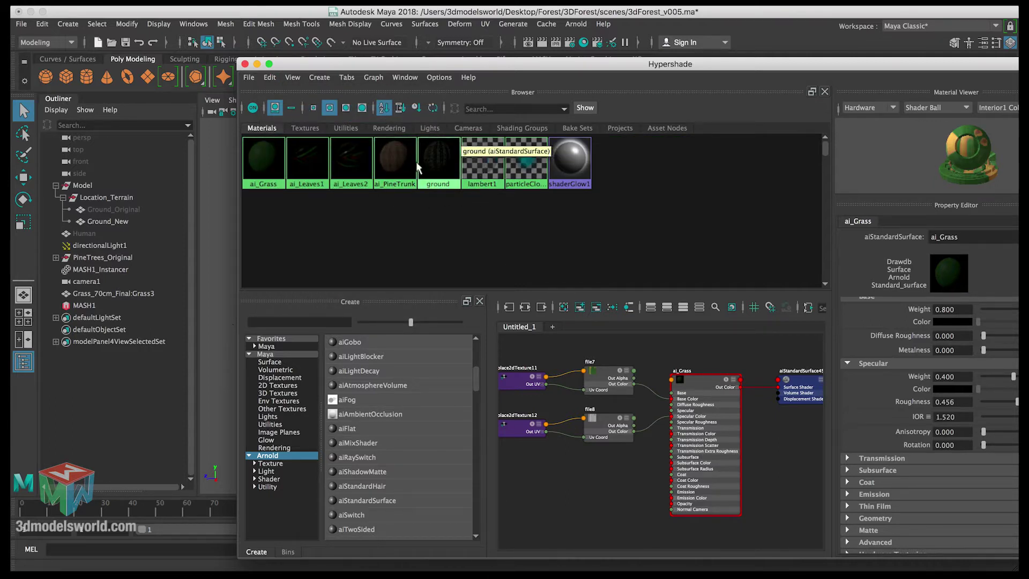
click(245, 64)
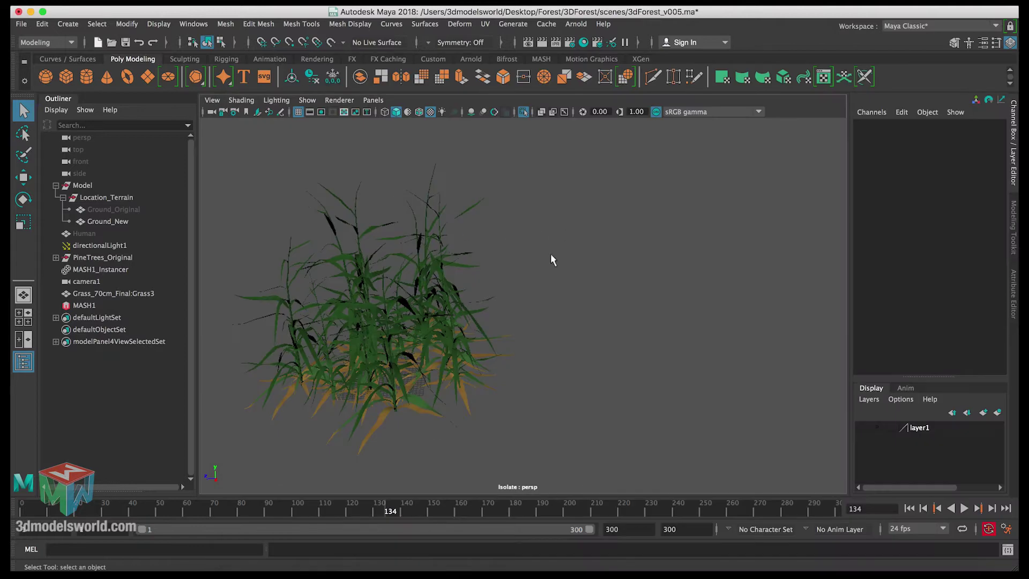
Turn off isolation of the grass clump so the terrain and pine trees are displayed around it.
click(523, 111)
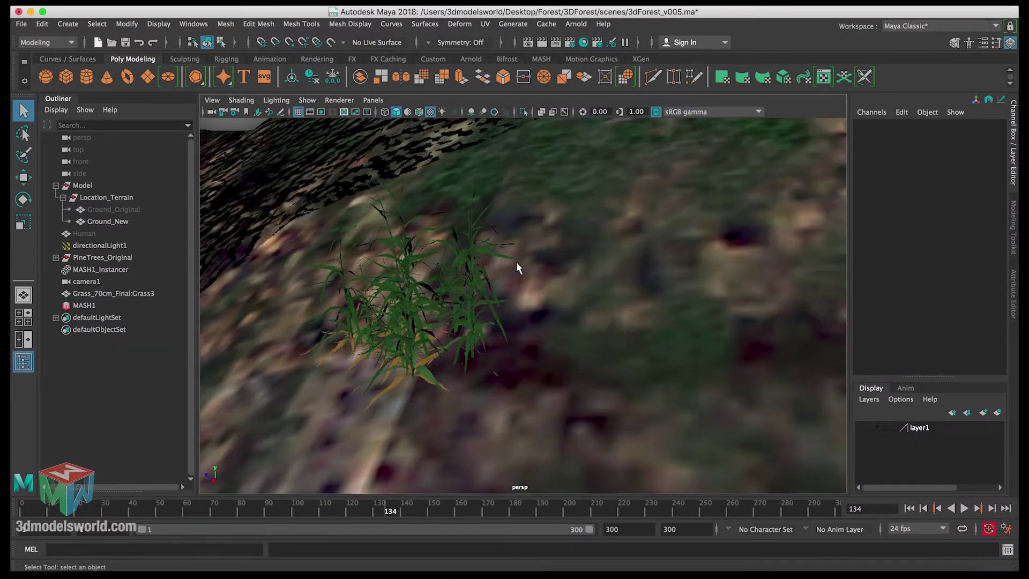
alt+right_drag(521, 269, 368, 241)
alt+drag(367, 241, 523, 287)
alt+right_drag(523, 287, 360, 246)
alt+drag(360, 246, 323, 231)
alt+right_drag(322, 230, 234, 203)
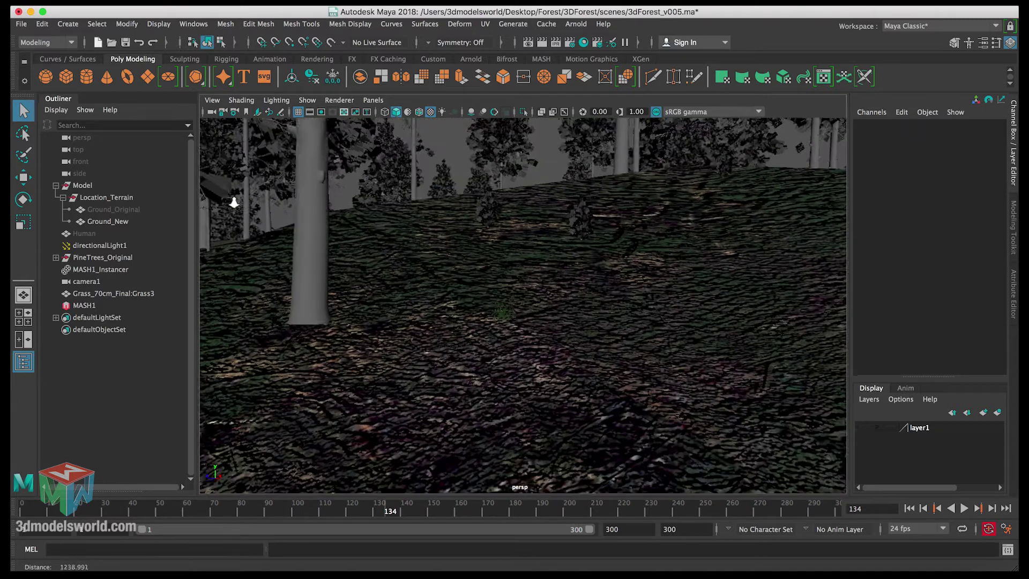
alt+drag(394, 292, 397, 320)
alt+right_drag(409, 296, 535, 360)
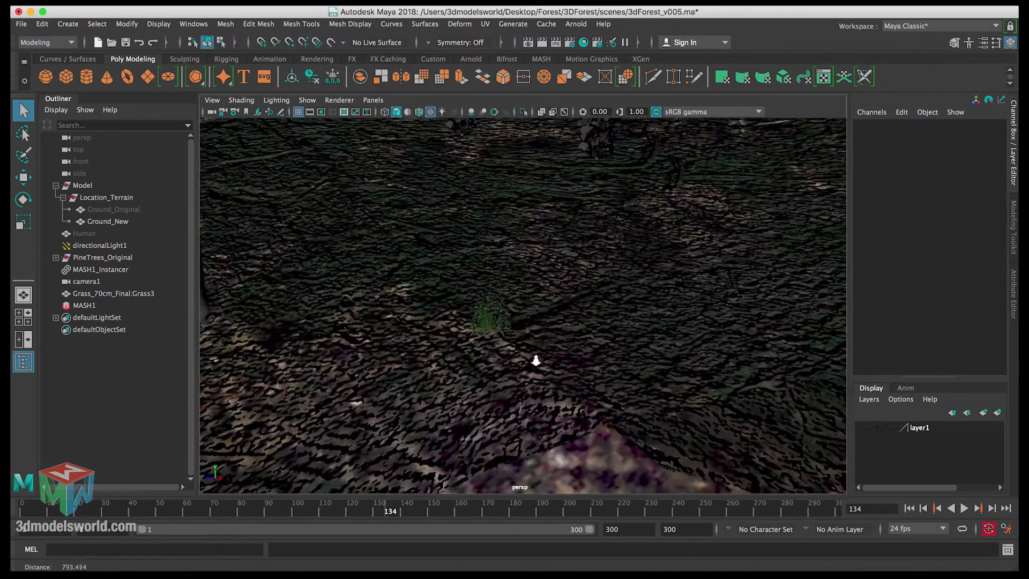
Select the grass clump and examine its size against the surrounding terrain and trees.
click(498, 331)
alt+drag(499, 331, 503, 225)
alt+right_drag(503, 225, 715, 429)
alt+right_drag(517, 323, 626, 427)
alt+drag(626, 427, 524, 351)
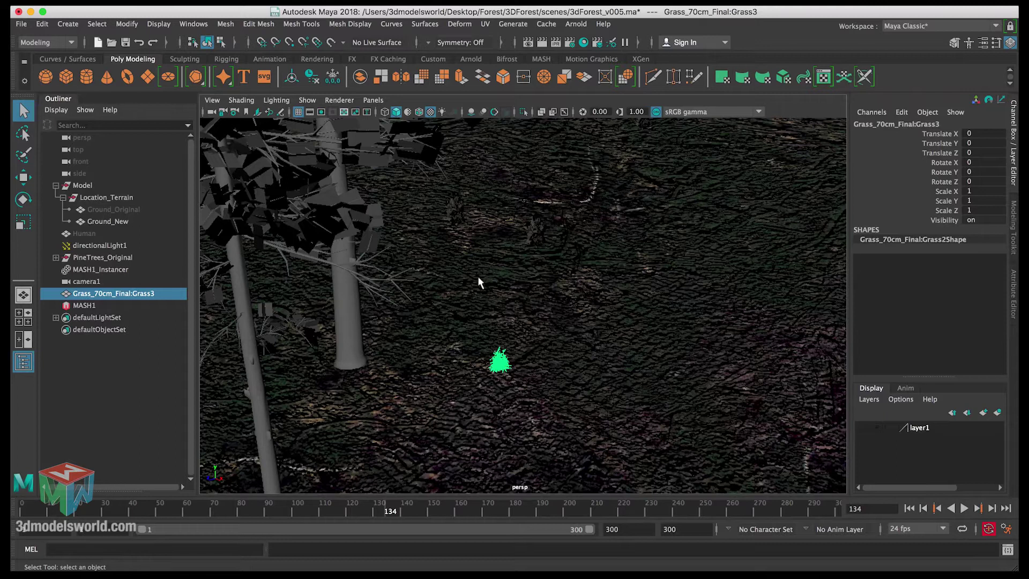
mouse_move(500, 297)
alt+mouse_down()
mouse_move(515, 292)
mouse_move(500, 290)
alt+mouse_up()
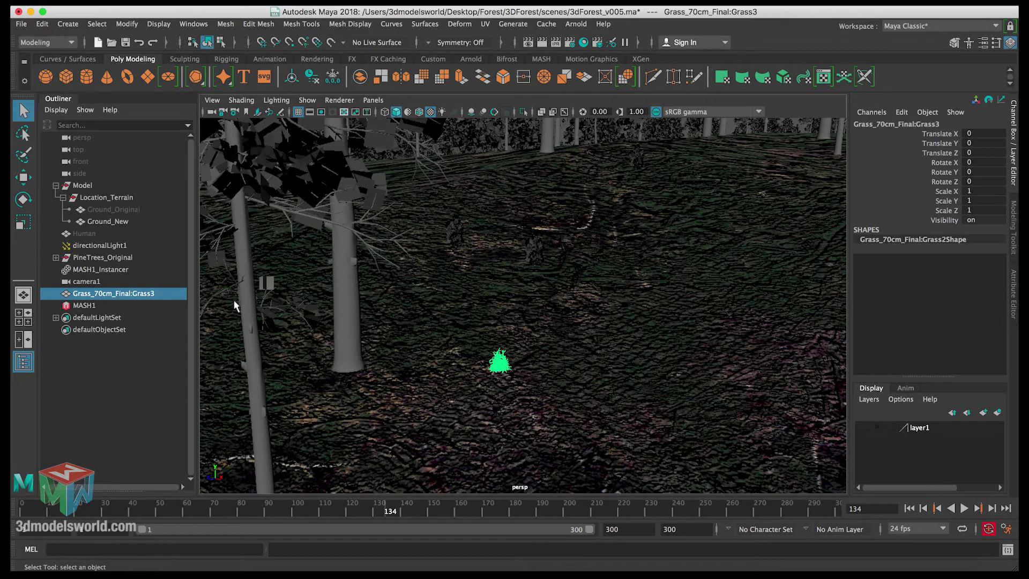
Rename the grass mesh Grass_70cm_Final:Grass3 as Grass1.
double_click(133, 298)
drag(97, 294, 168, 295)
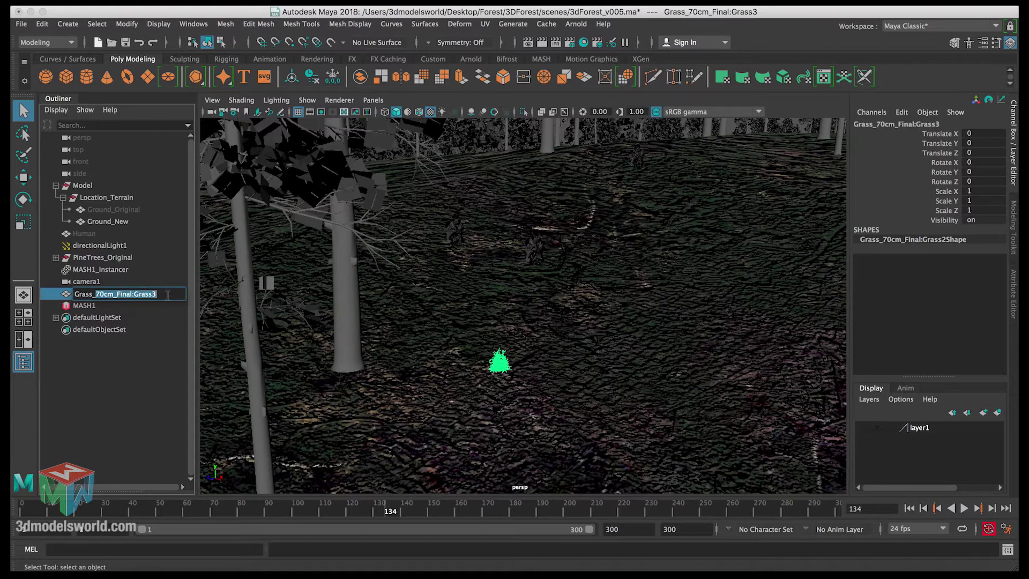
key(BackSpace)
key(Return)
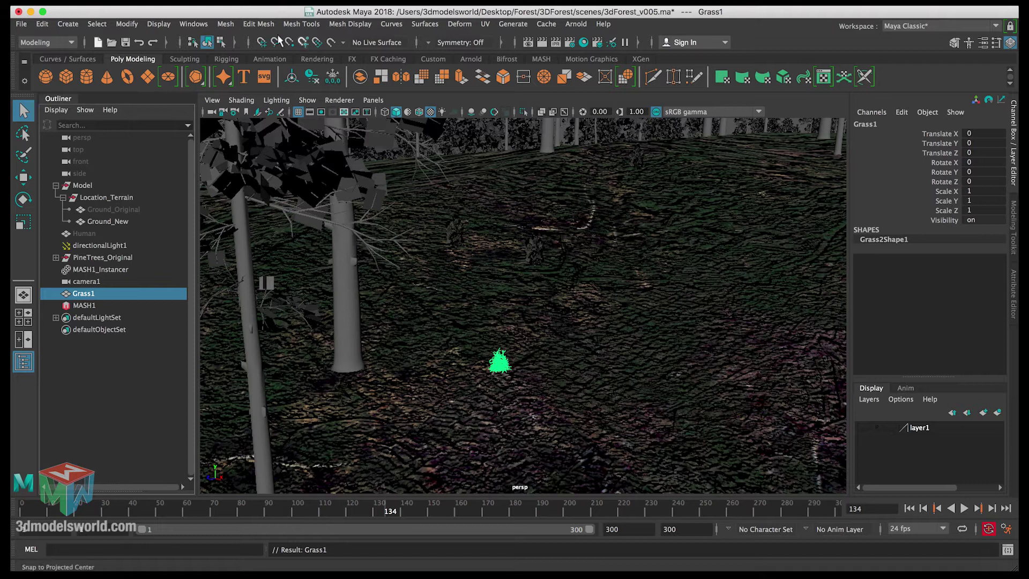
Create a MASH network from the Grass1 mesh.
click(71, 42)
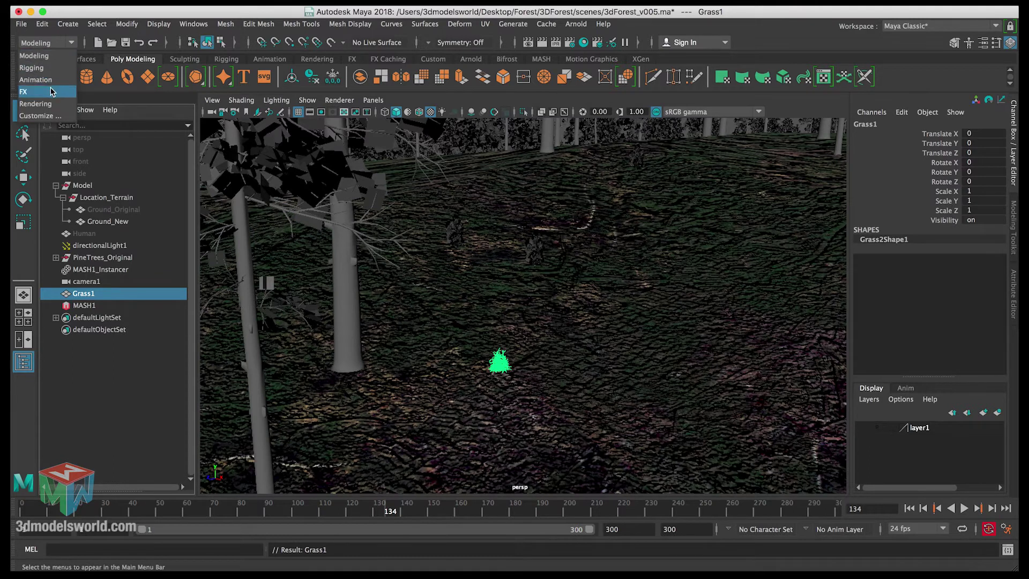
click(23, 92)
click(591, 24)
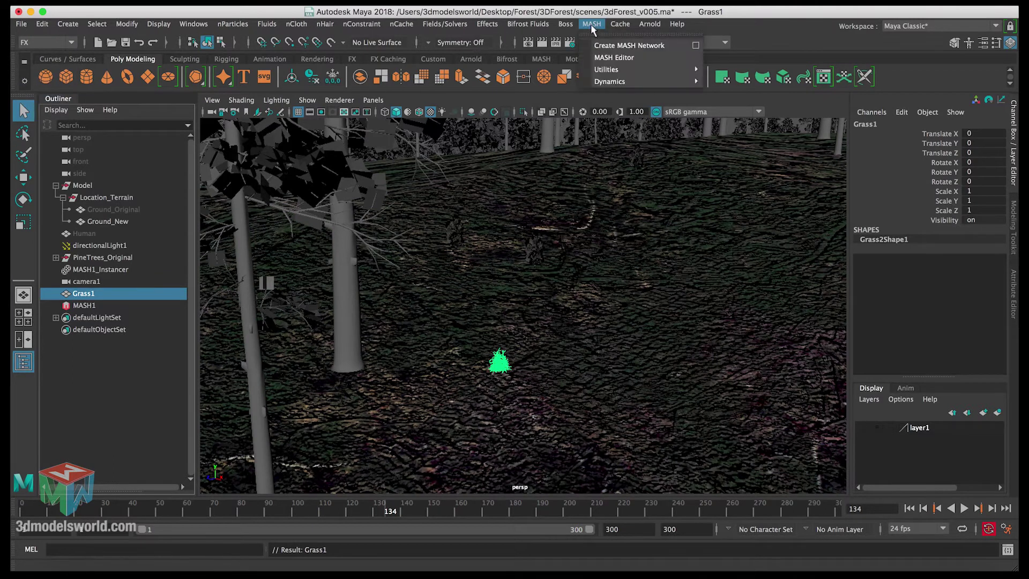
click(628, 46)
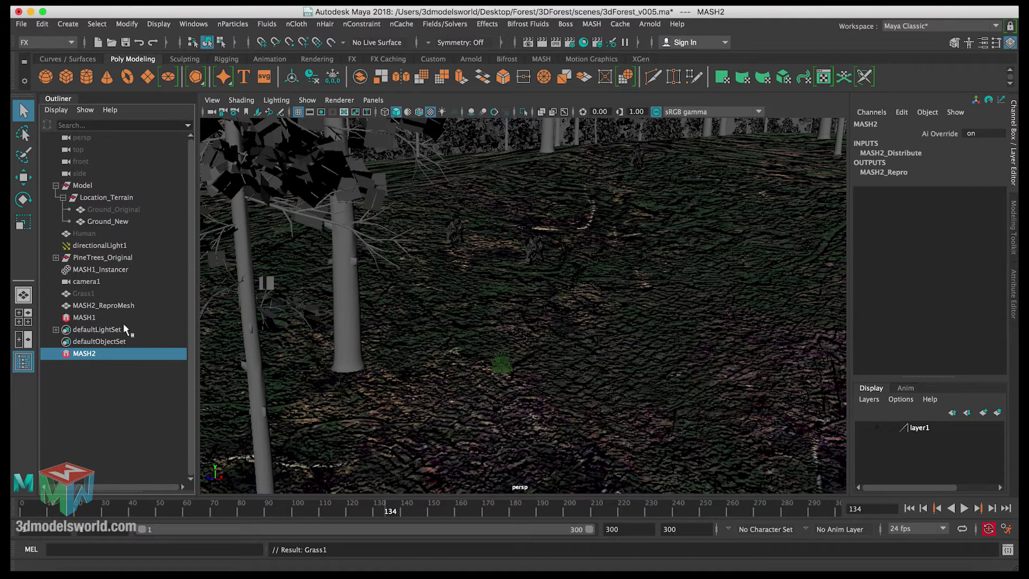
Set the MASH2 distribution type to Mesh and connect Ground_New as its input mesh.
key(ctrl+a)
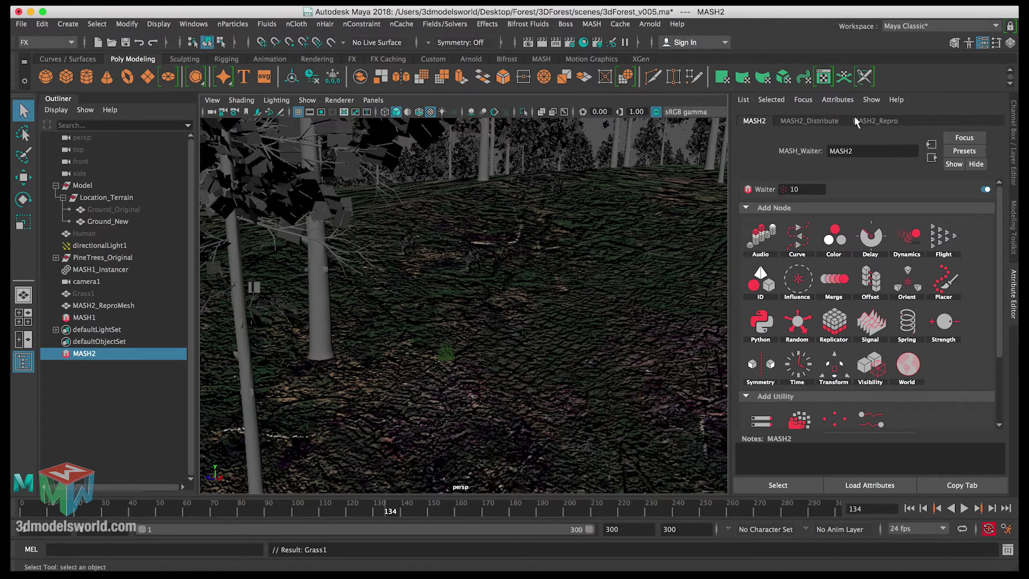
click(810, 122)
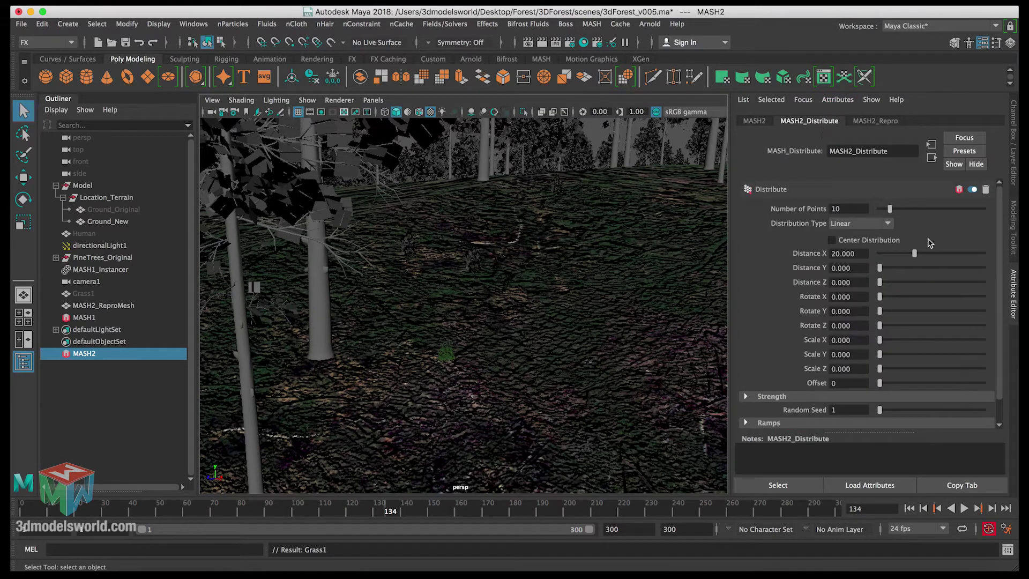
click(881, 224)
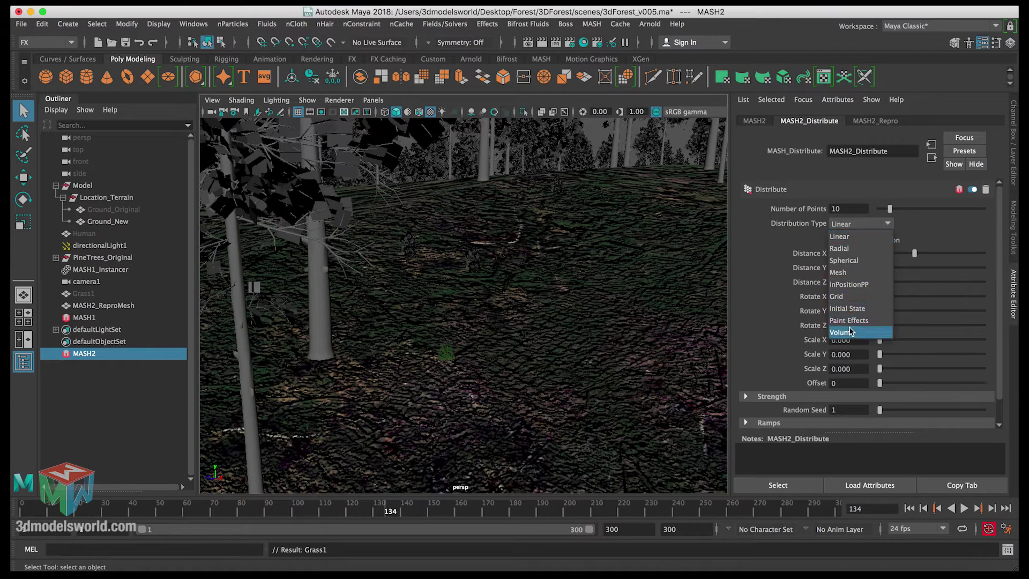
click(850, 271)
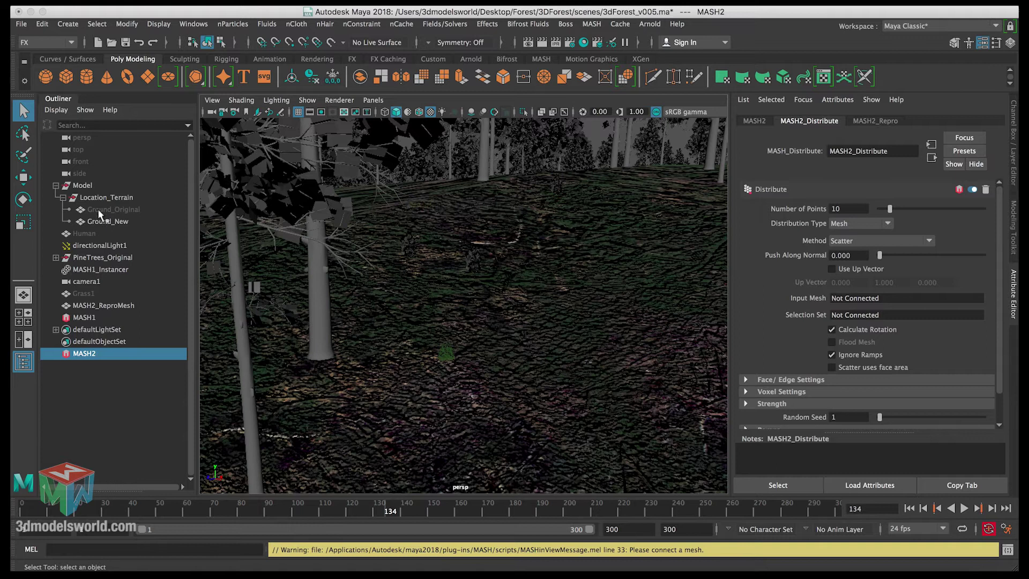
middle_drag(105, 222, 855, 300)
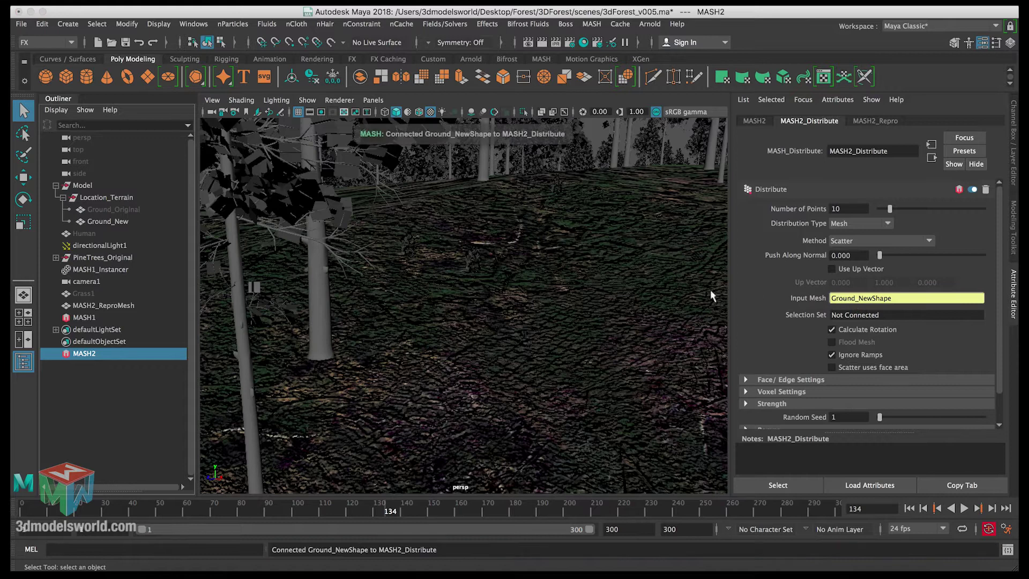
Show the forest scene through camera1 in a single maximized view.
alt+right_drag(524, 297, 445, 273)
alt+right_drag(629, 264, 375, 174)
alt+right_drag(616, 247, 370, 186)
key(space)
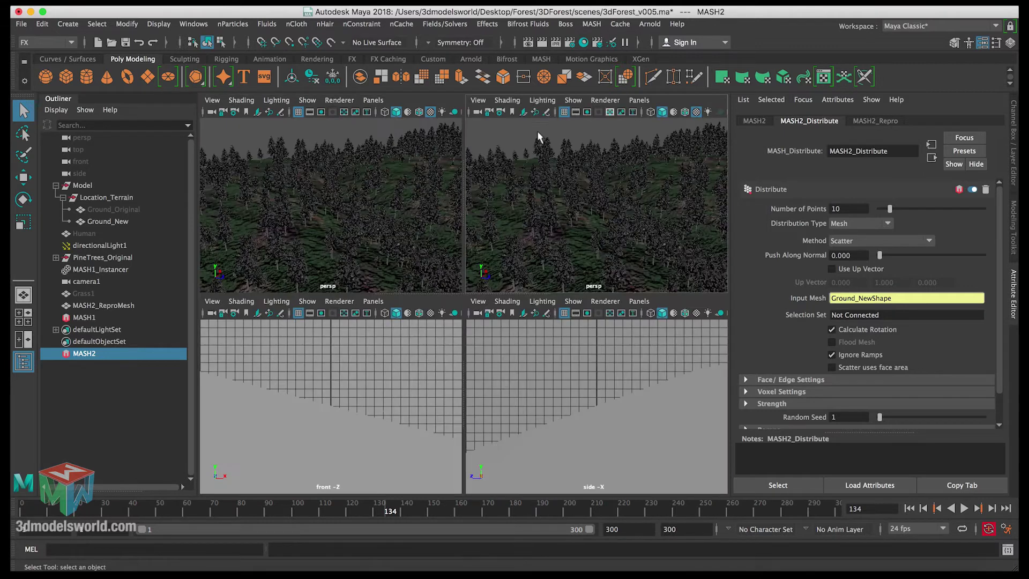
click(639, 100)
mouse_move(699, 111)
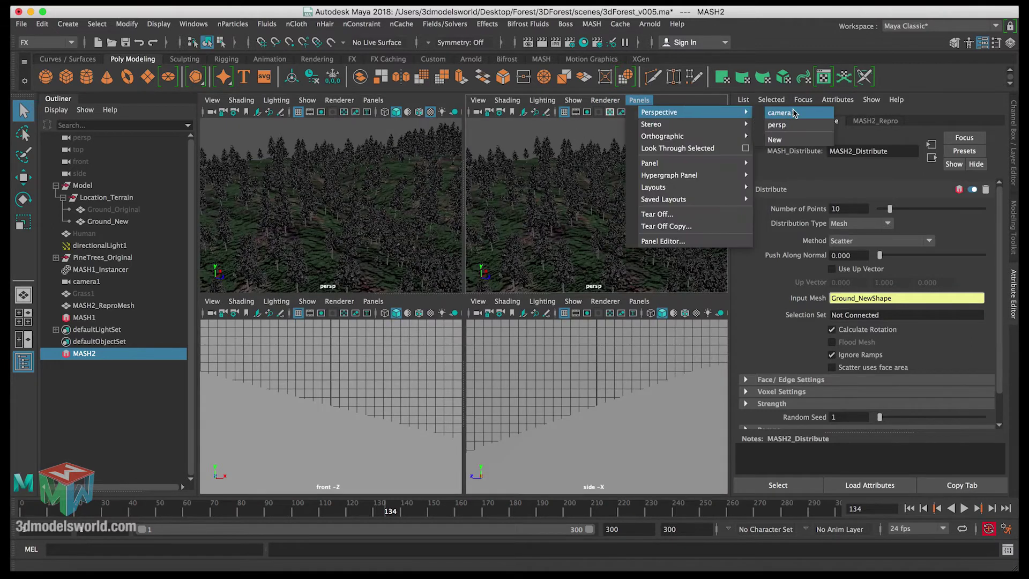
click(787, 126)
key(space)
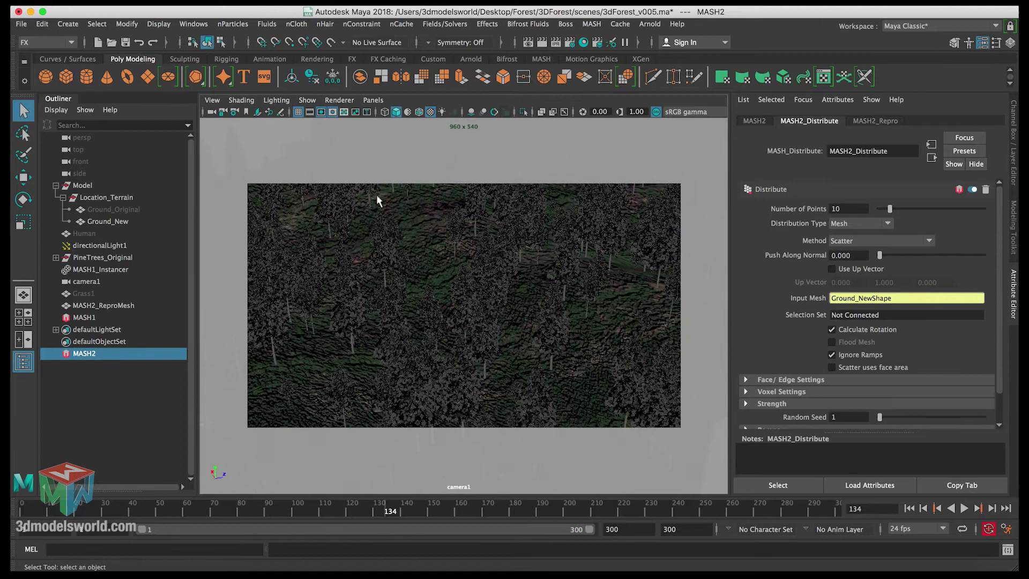
Hide the pine tree instances by setting the visibility of MASH1_Instancer to off.
click(114, 269)
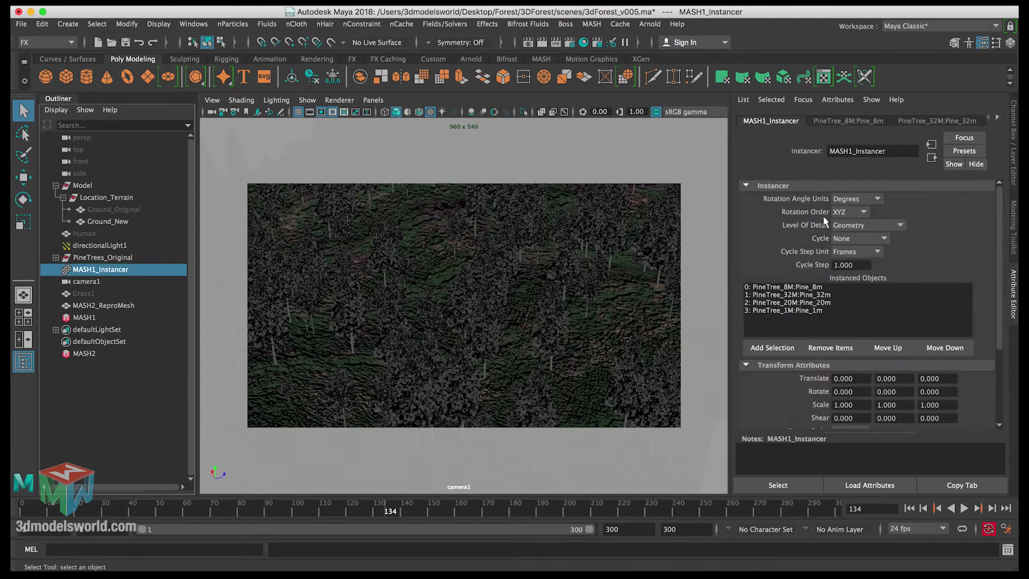
key(ctrl+a)
click(986, 218)
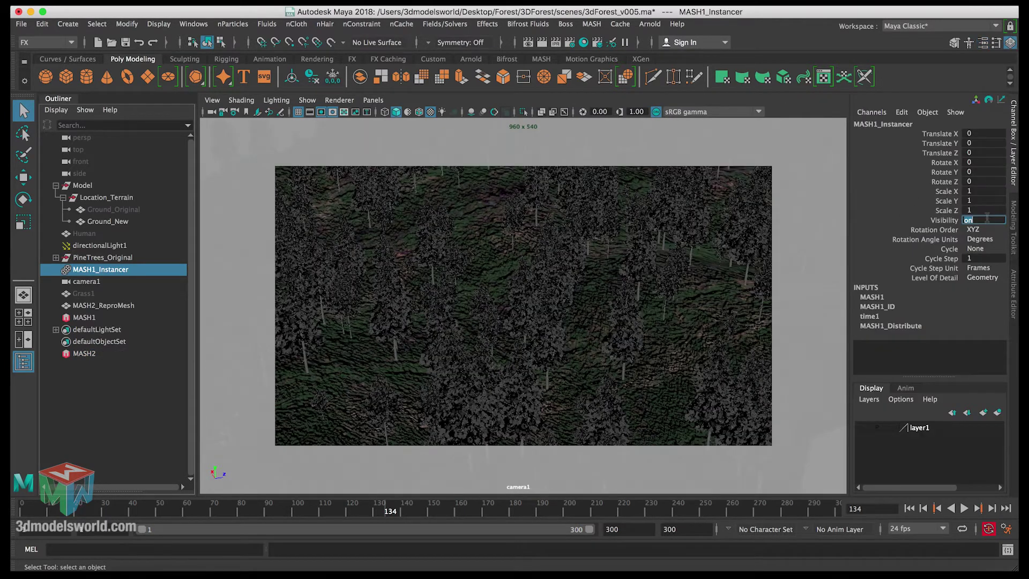
key(Return)
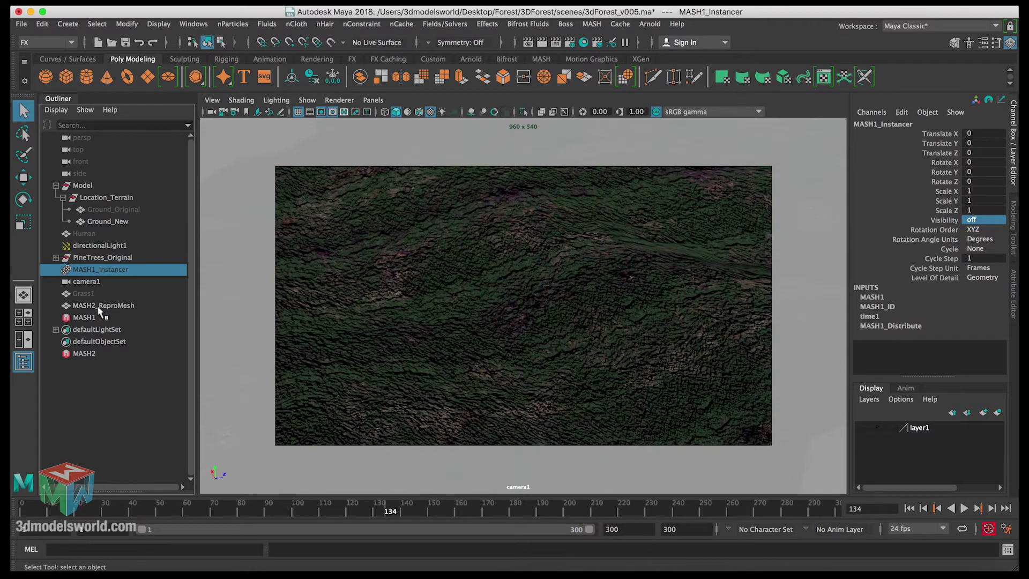
Increase the number of points in MASH2_Distribute to scatter more grass clumps over the ground.
click(89, 352)
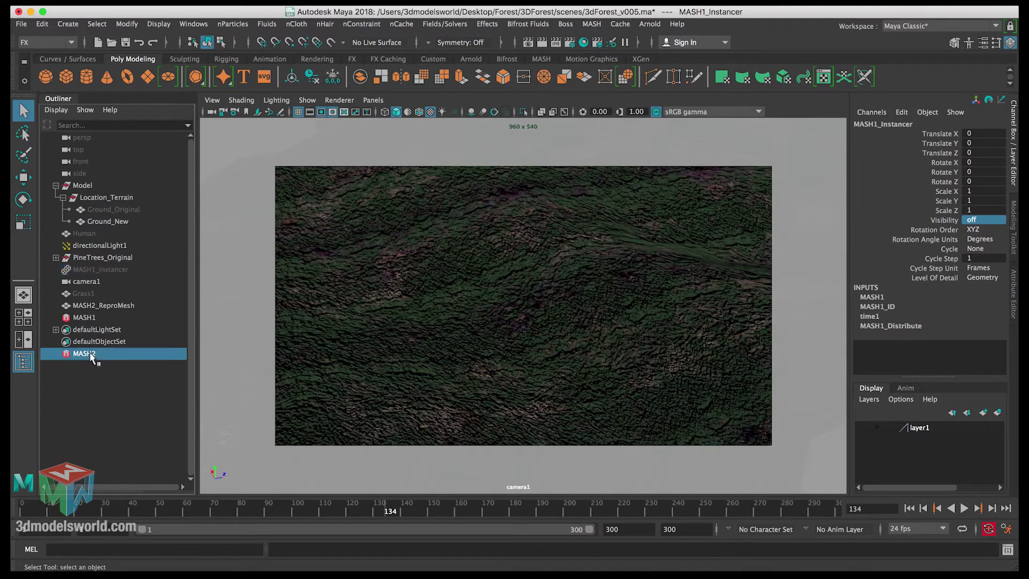
key(ctrl+a)
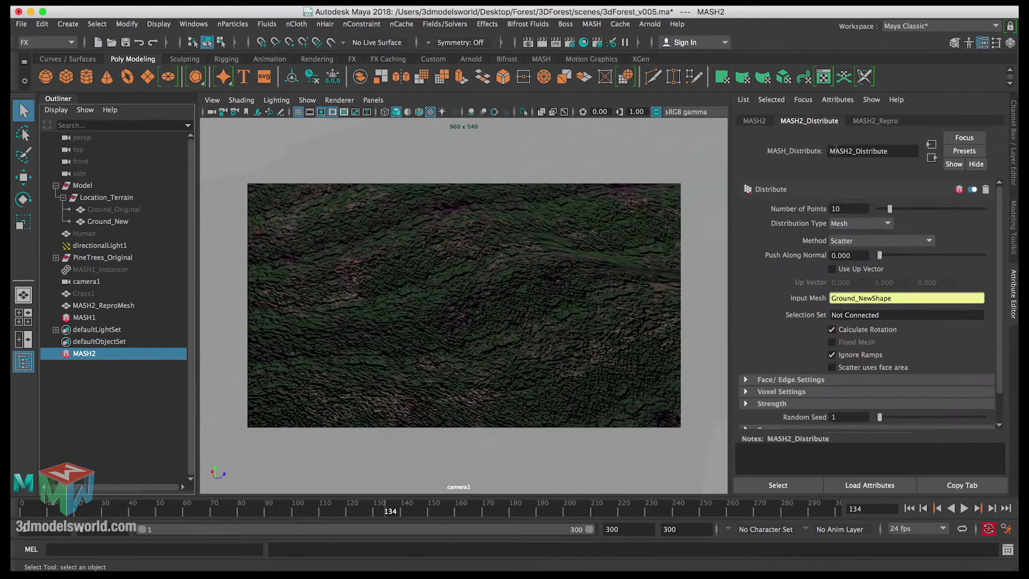
click(846, 209)
key(Return)
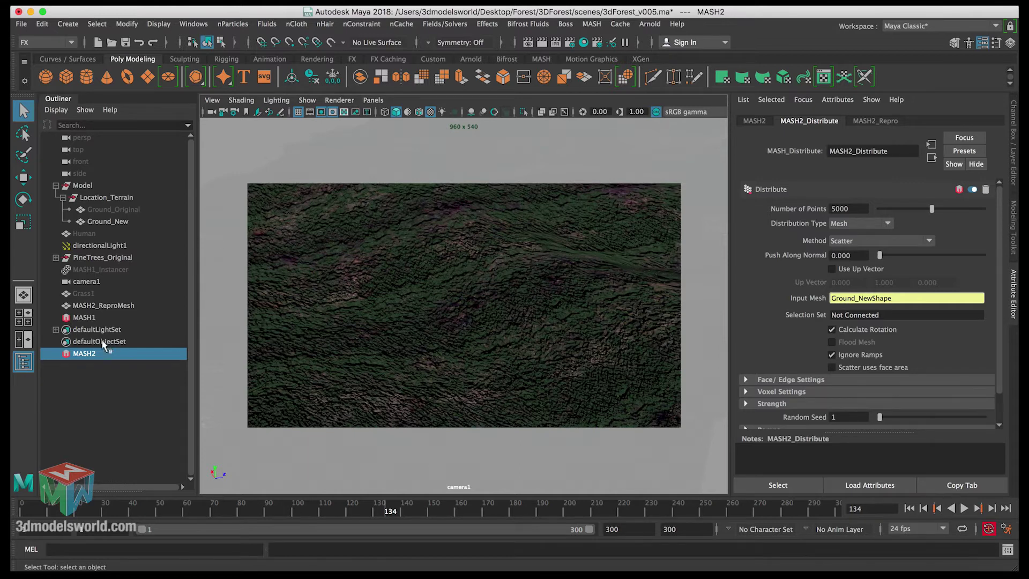
Switch the MASH2 geometry type from a repro mesh to an instancer.
click(591, 23)
mouse_move(616, 70)
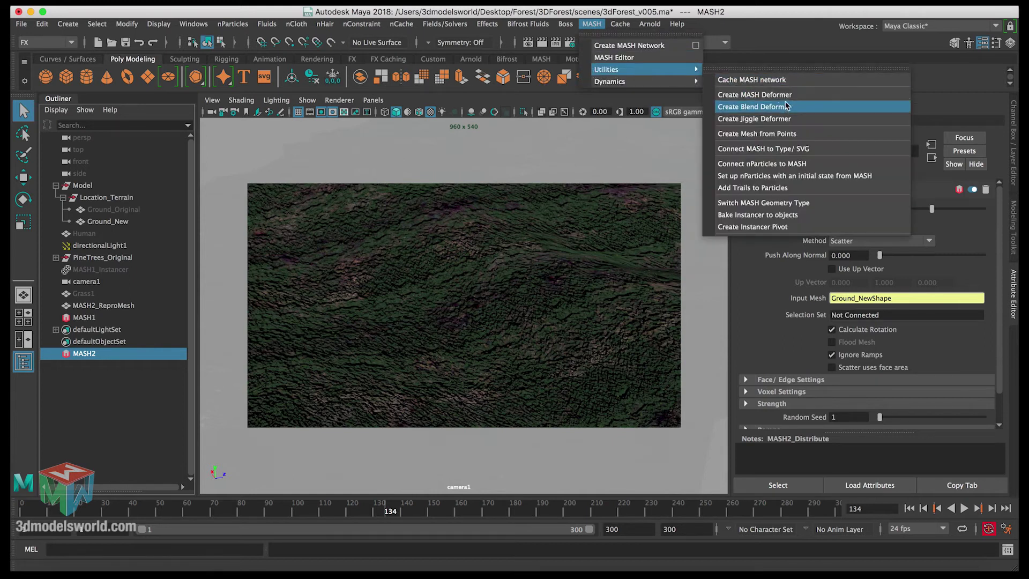
click(756, 205)
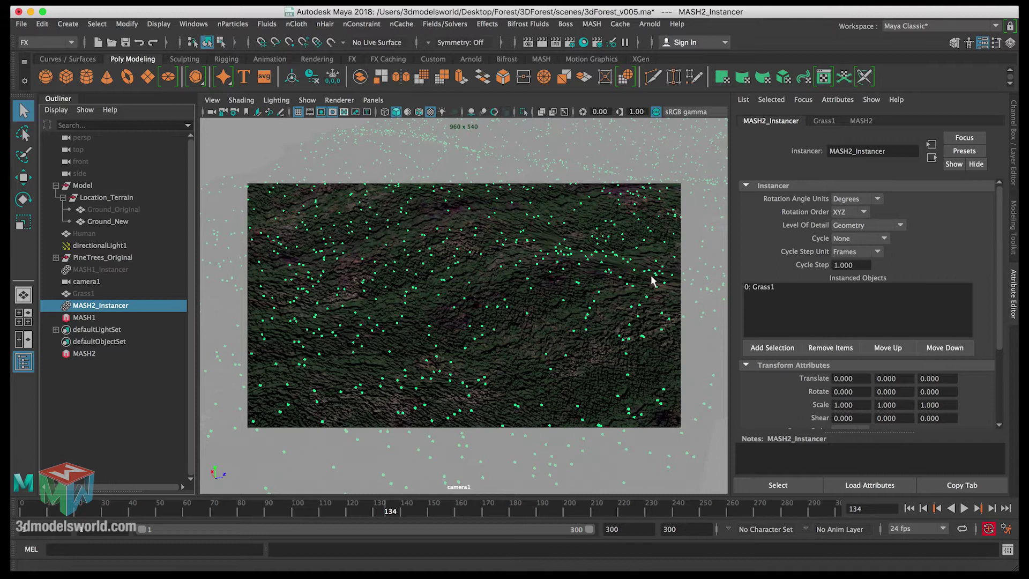
Set the Grass1 clump's scale to 10 on X, Y and Z and preview the grass along the camera animation, returning to frame 1.
click(107, 292)
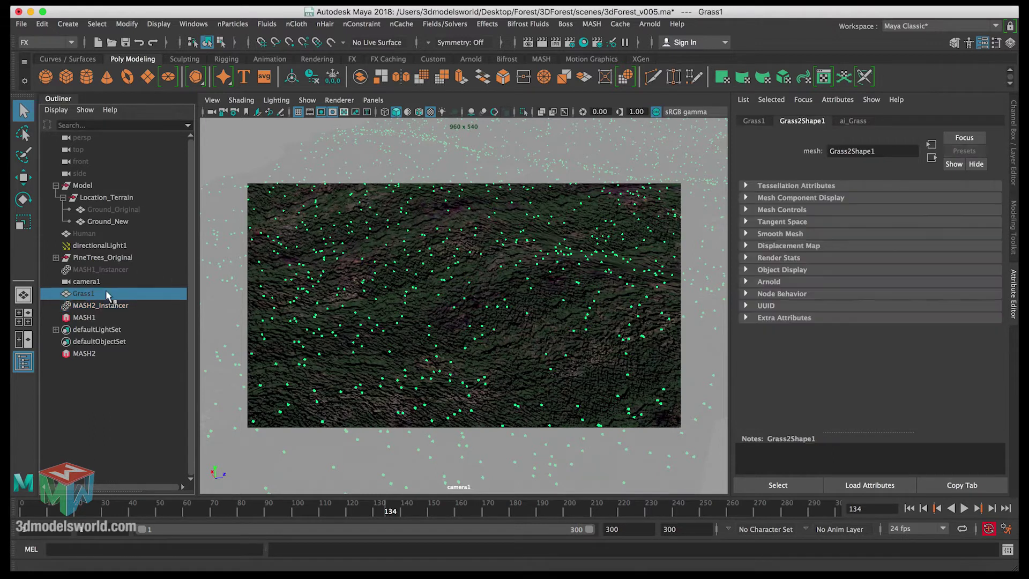
key(ctrl+a)
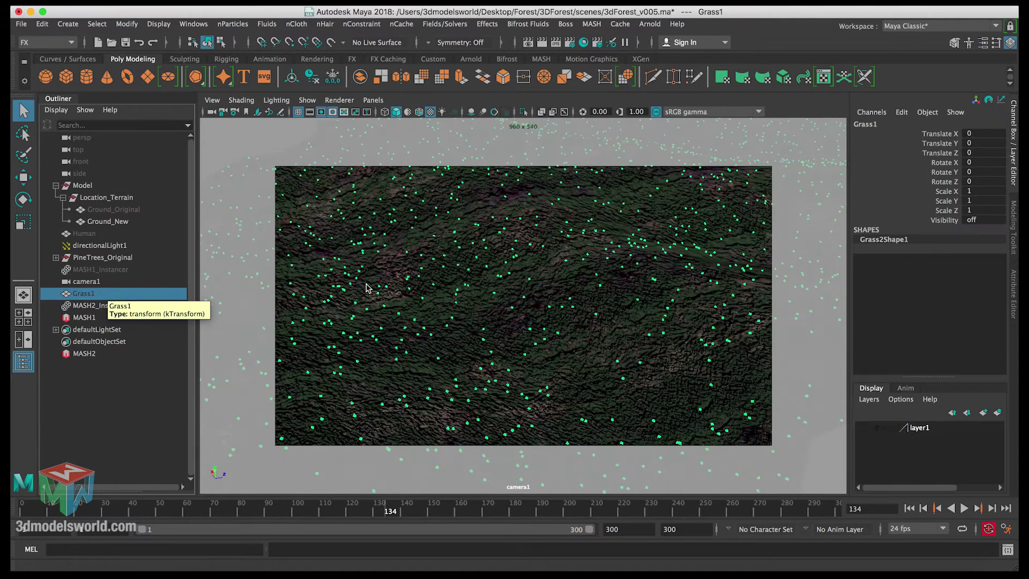
drag(971, 210, 978, 190)
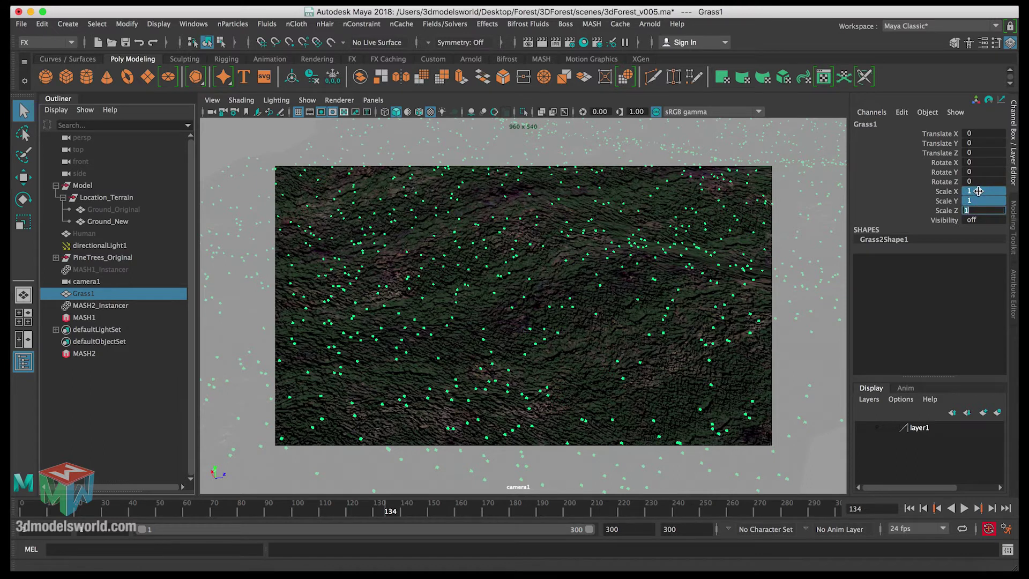
key(Return)
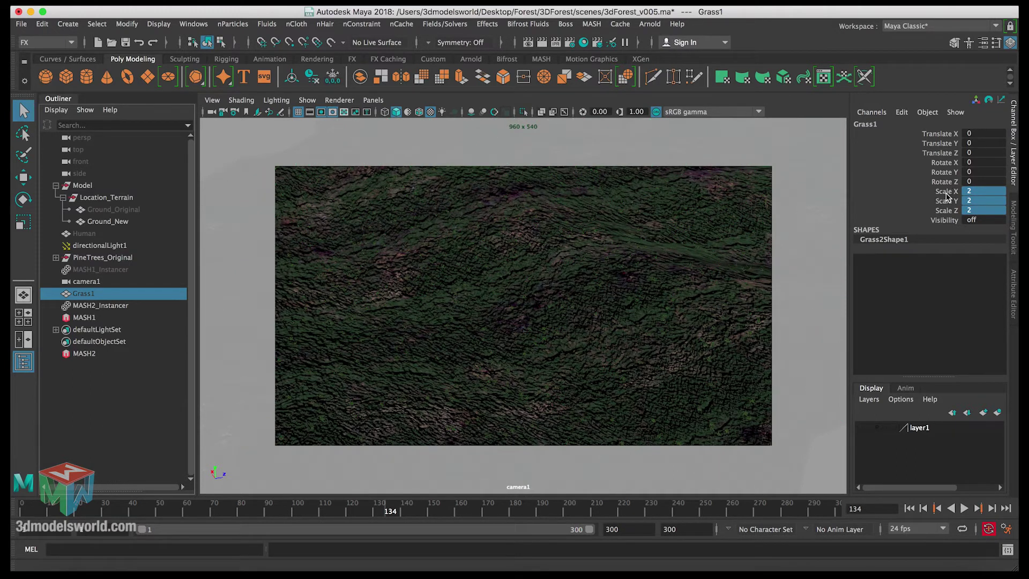
drag(971, 191, 976, 201)
click(974, 211)
key(Return)
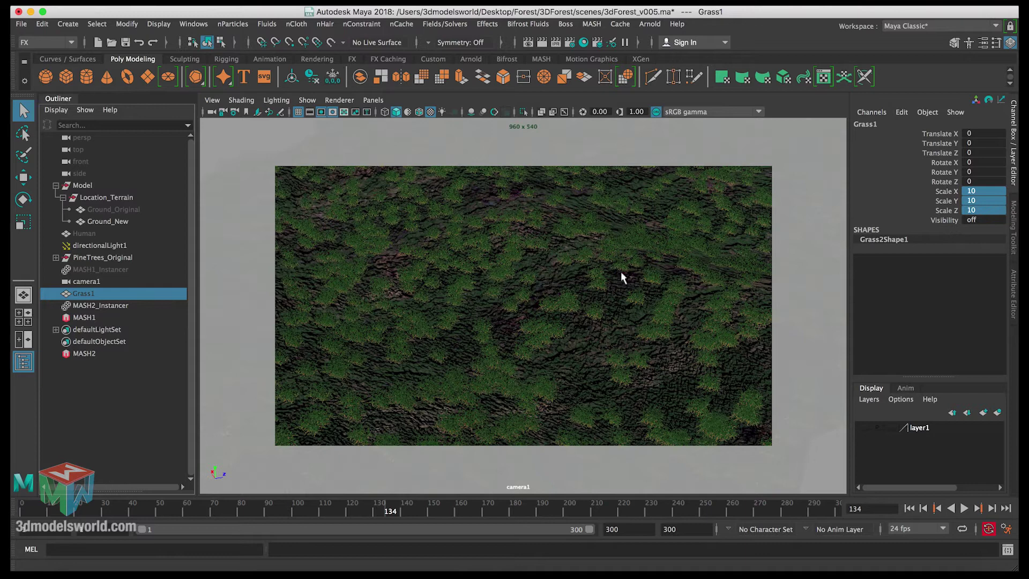
mouse_move(28, 507)
mouse_down()
mouse_move(11, 509)
mouse_move(34, 506)
mouse_up()
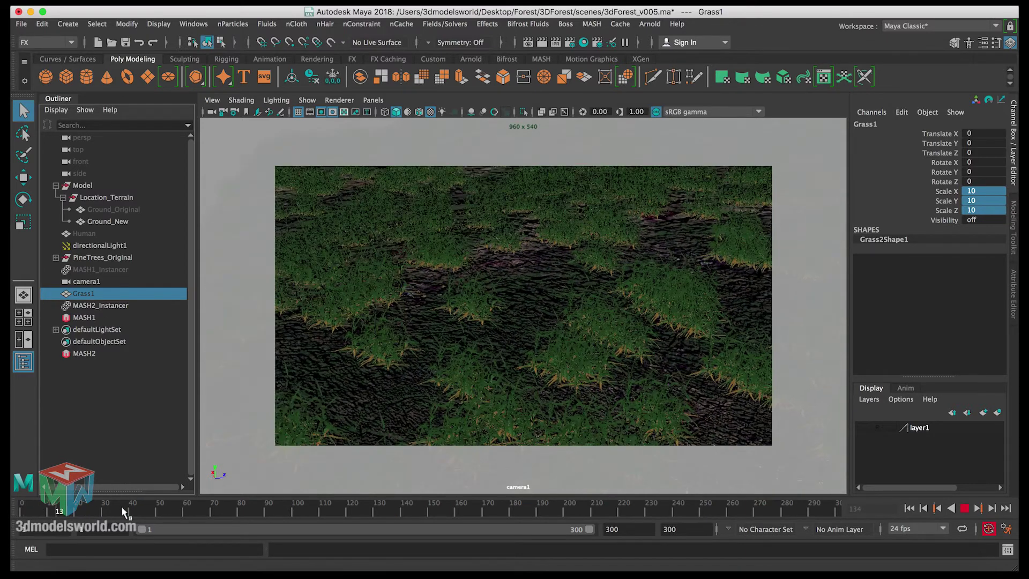
drag(868, 512, 11, 529)
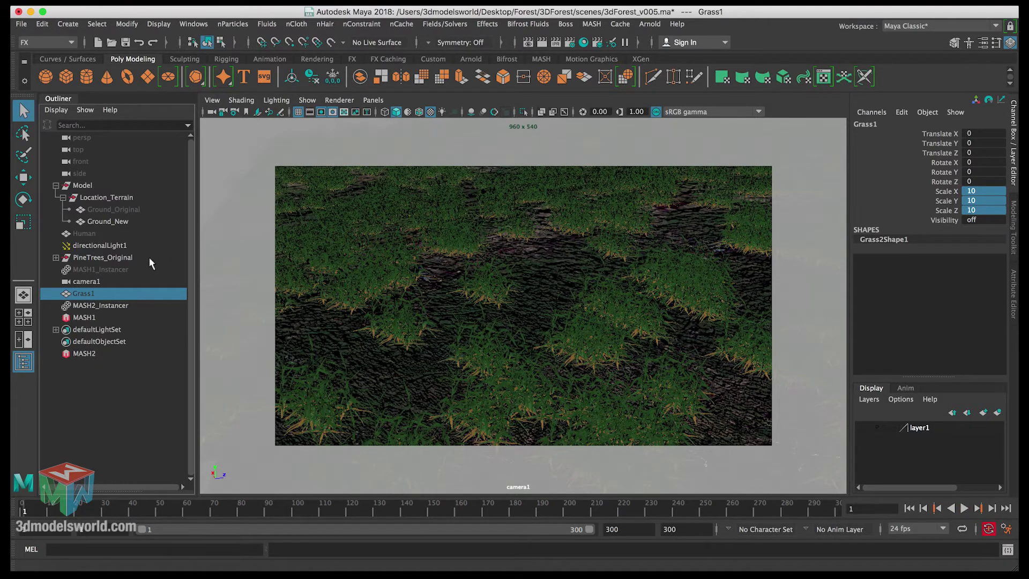
Show the pine tree instances again by setting the visibility of MASH1_Instancer to on.
click(131, 271)
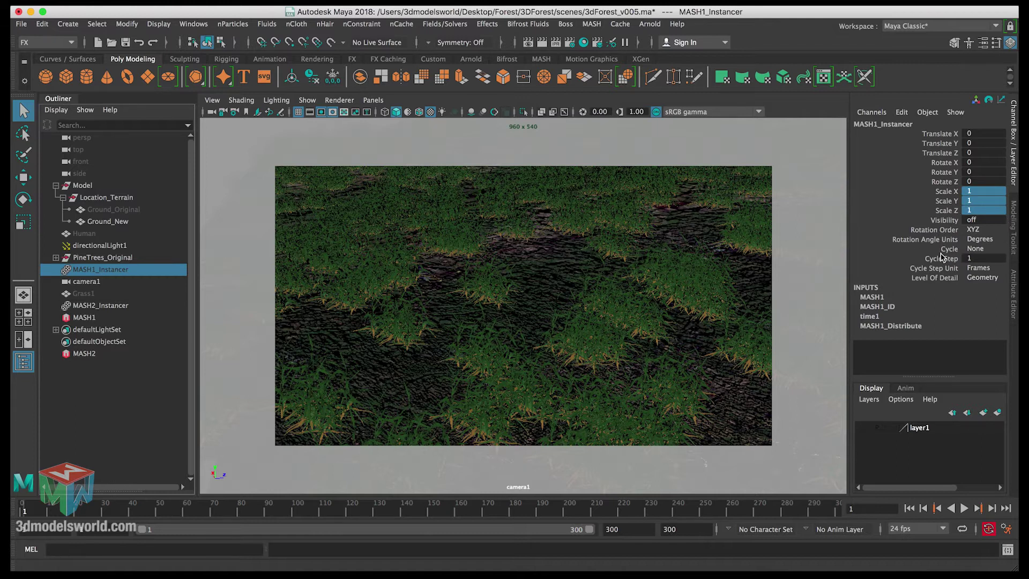
double_click(983, 220)
text(on)
key(Return)
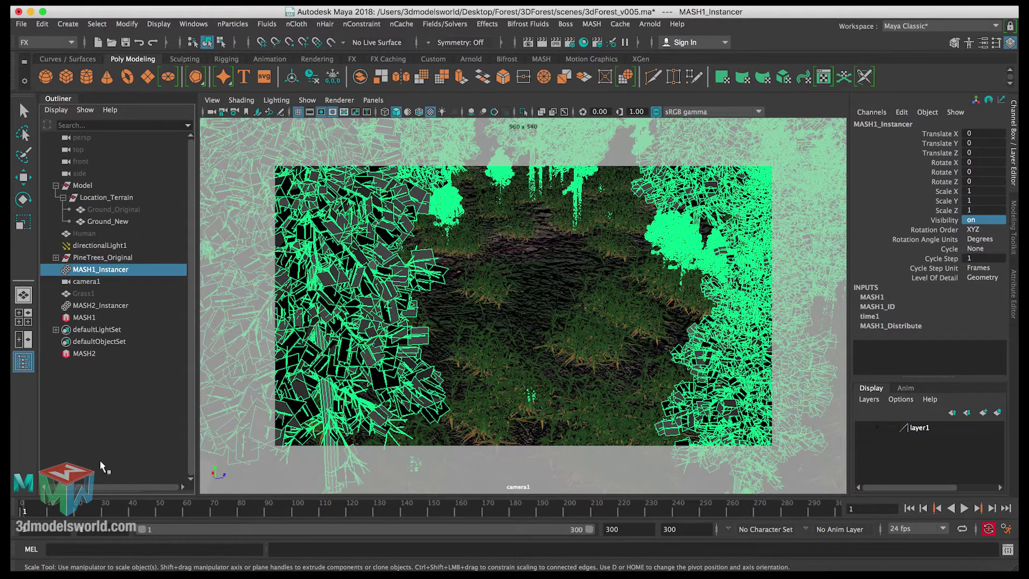
Play the camera animation to check the trees and grass together, and return to frame 1.
key(alt+v)
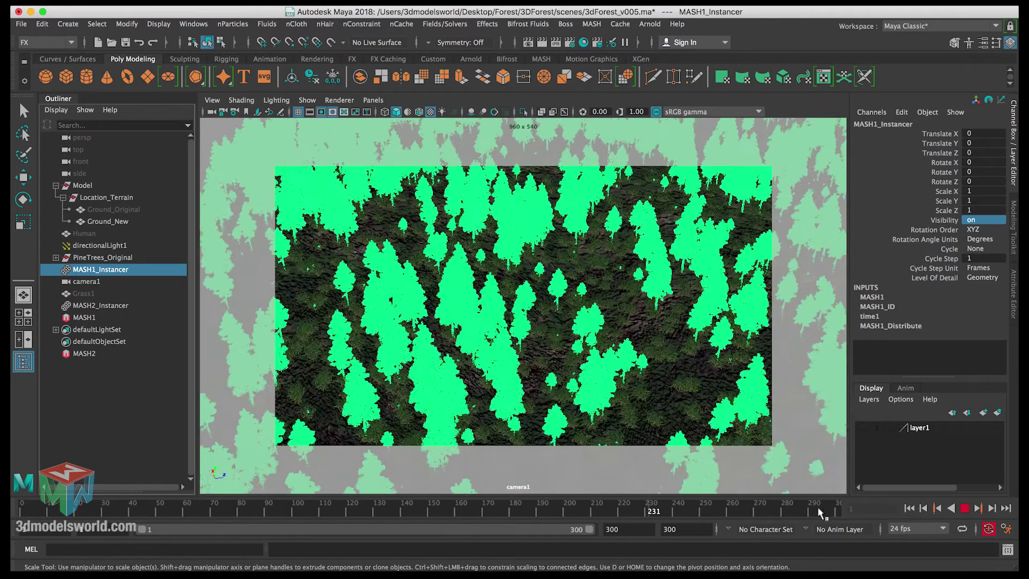
click(791, 509)
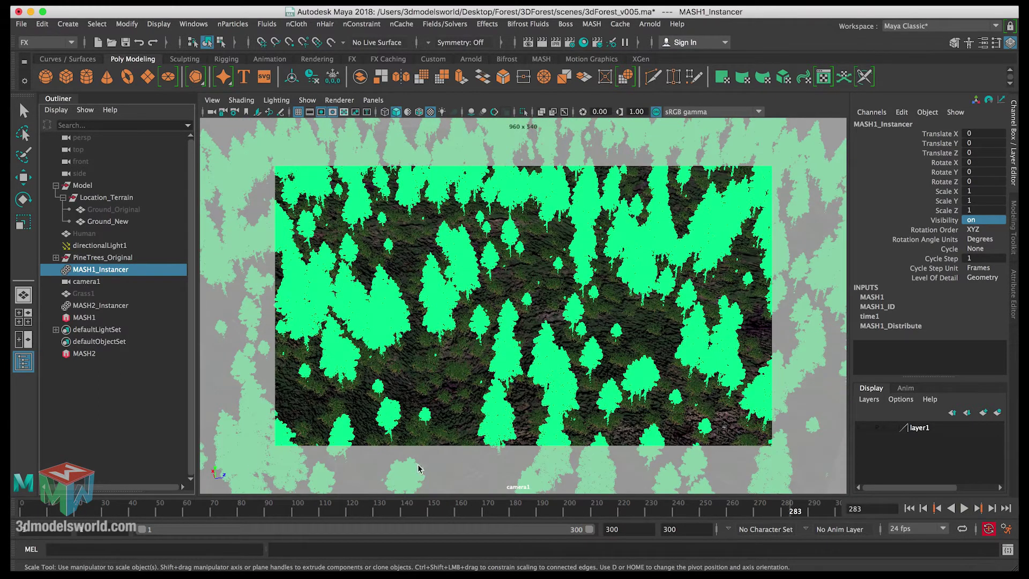
key(alt+v)
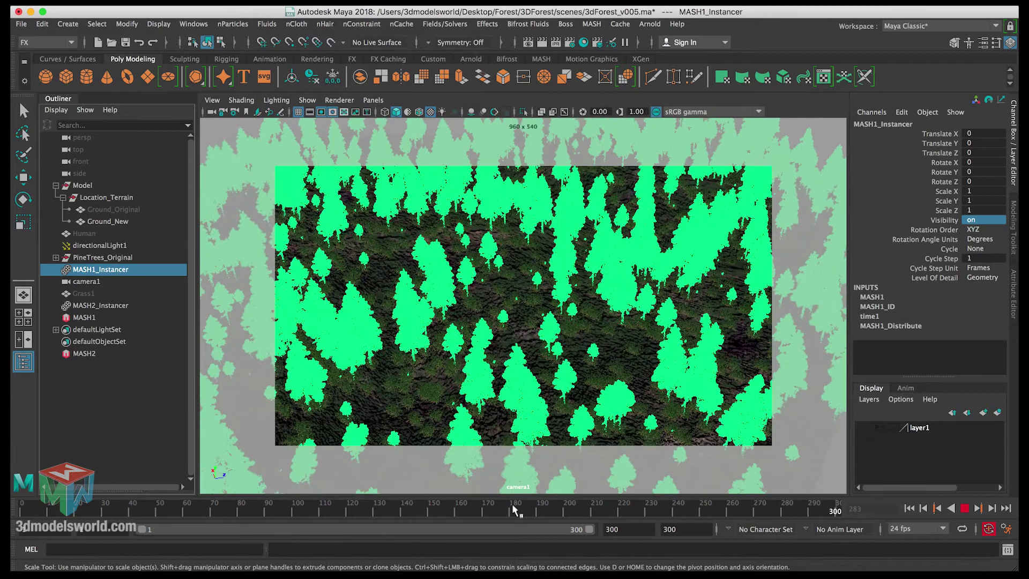
click(16, 507)
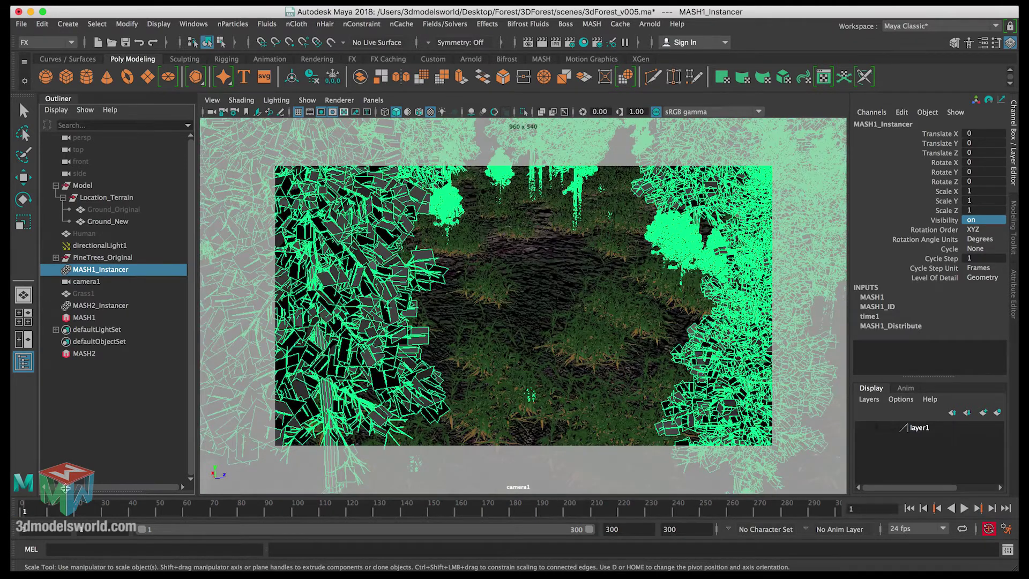
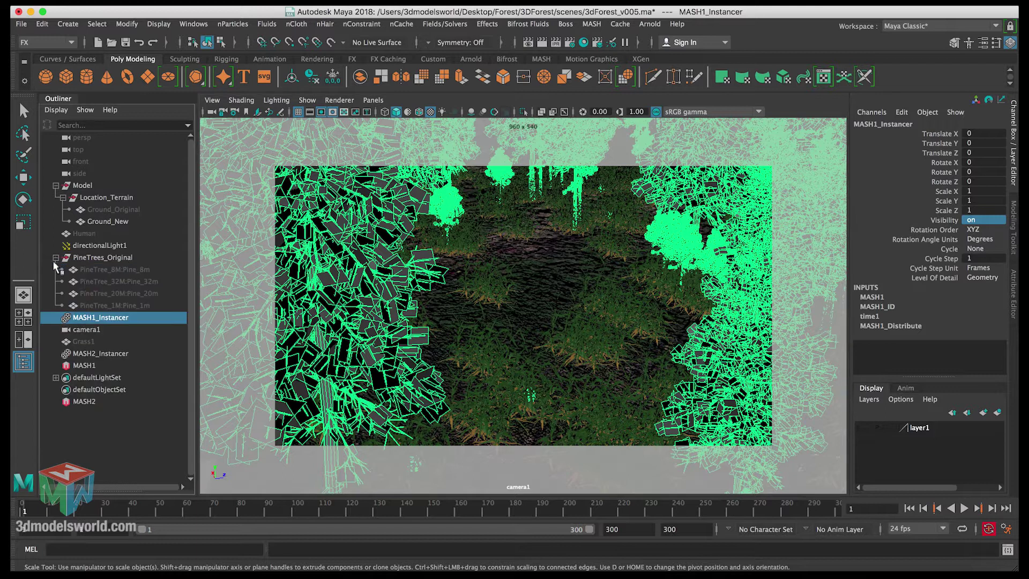
Set the scale of all four original pine trees in the PineTrees_Original group to 2 on X, Y and Z.
click(104, 270)
key(q)
shift+click(110, 301)
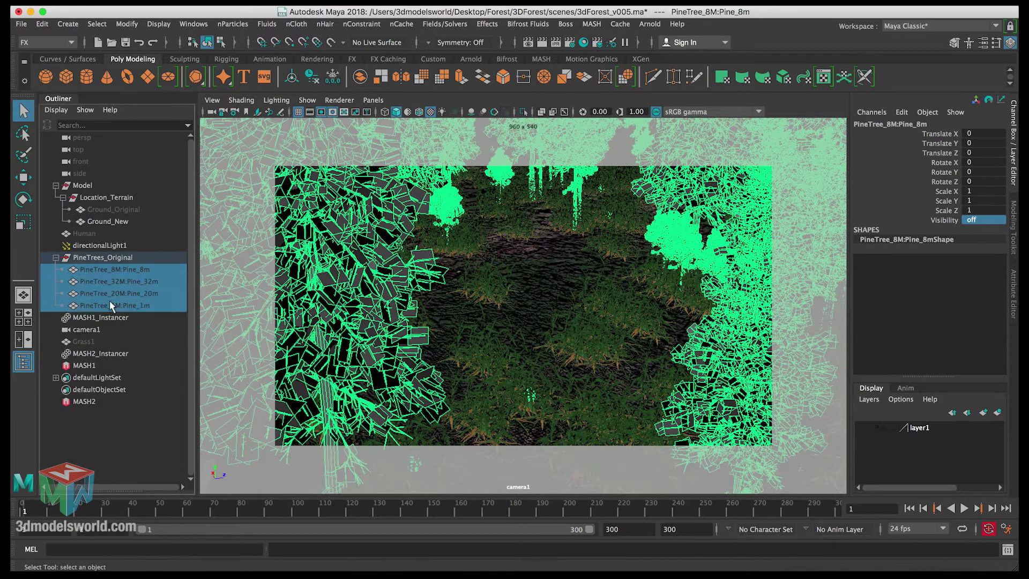
drag(1000, 211, 992, 192)
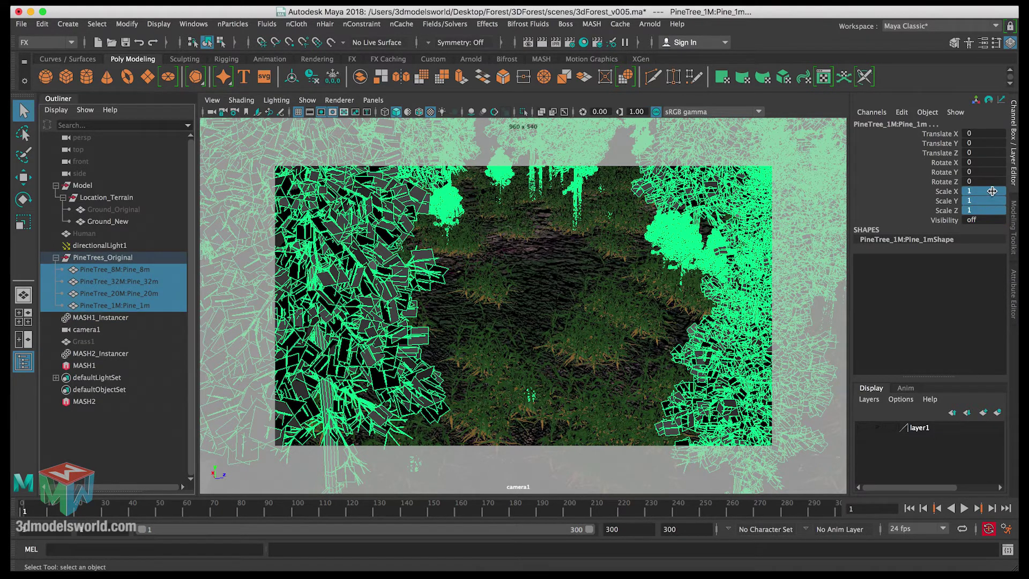
key(Return)
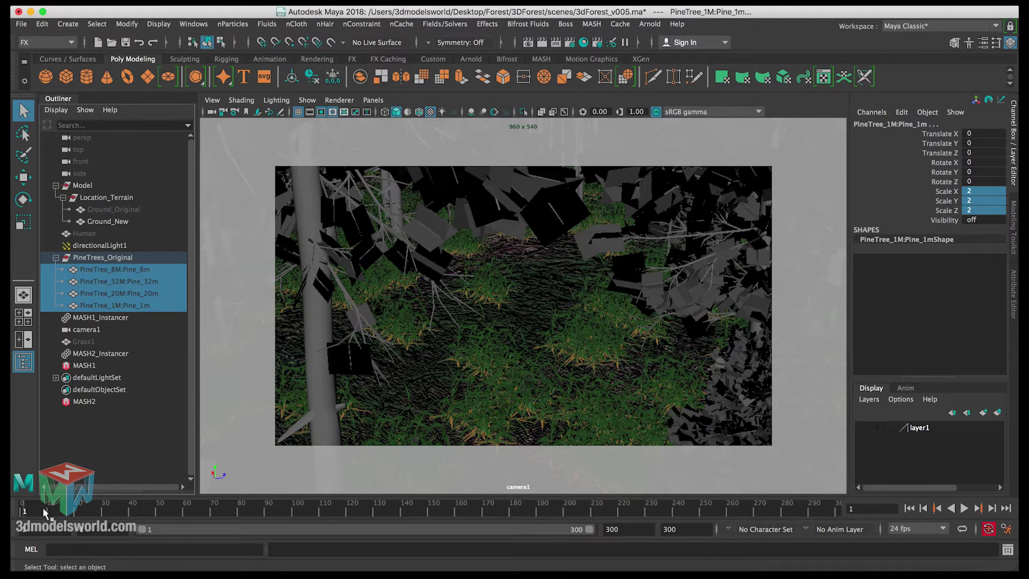
Preview the enlarged pine trees at various points along the camera animation to judge their size and density.
drag(43, 507, 926, 493)
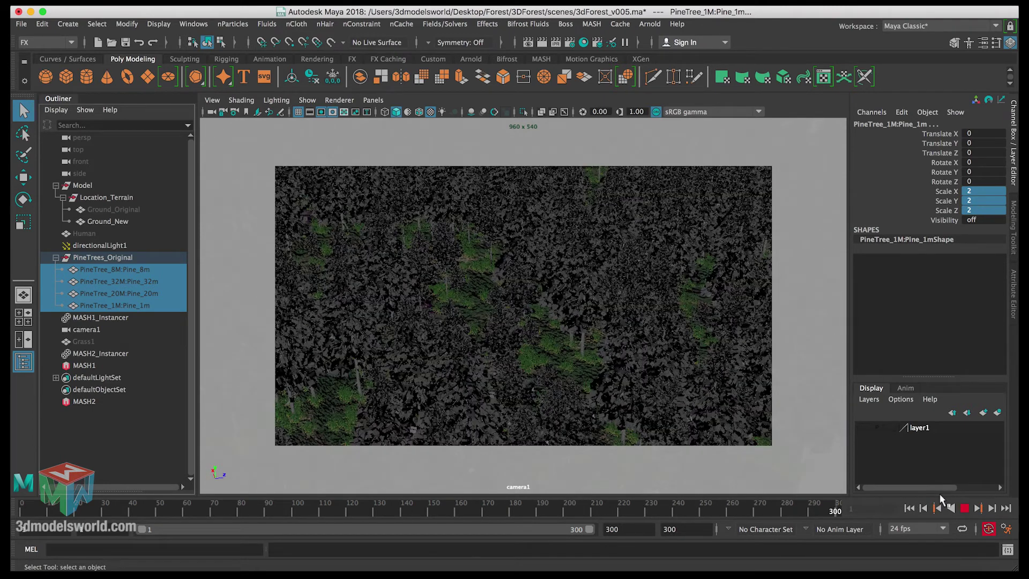
drag(837, 496, 658, 494)
click(635, 508)
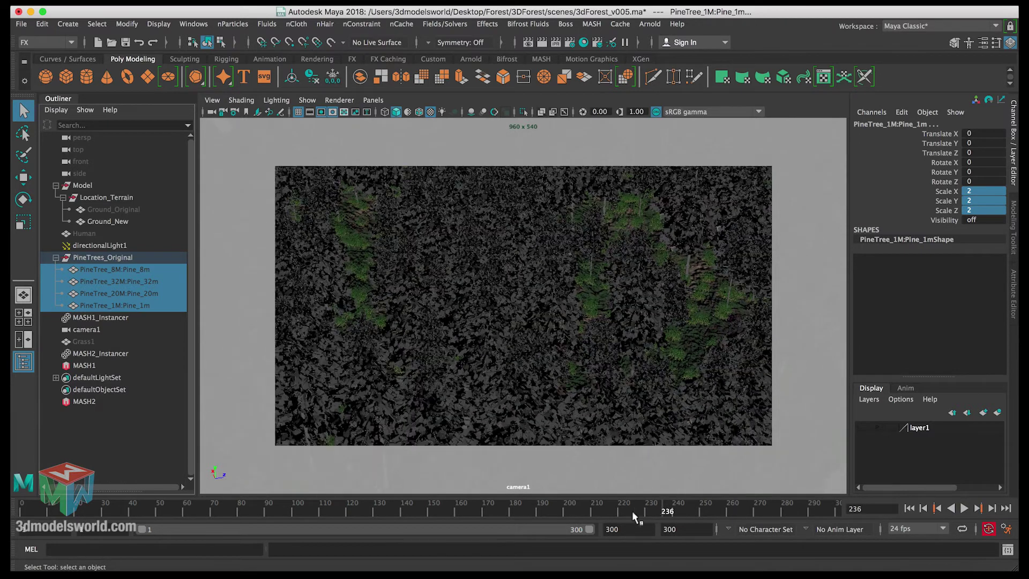
drag(577, 513, 898, 512)
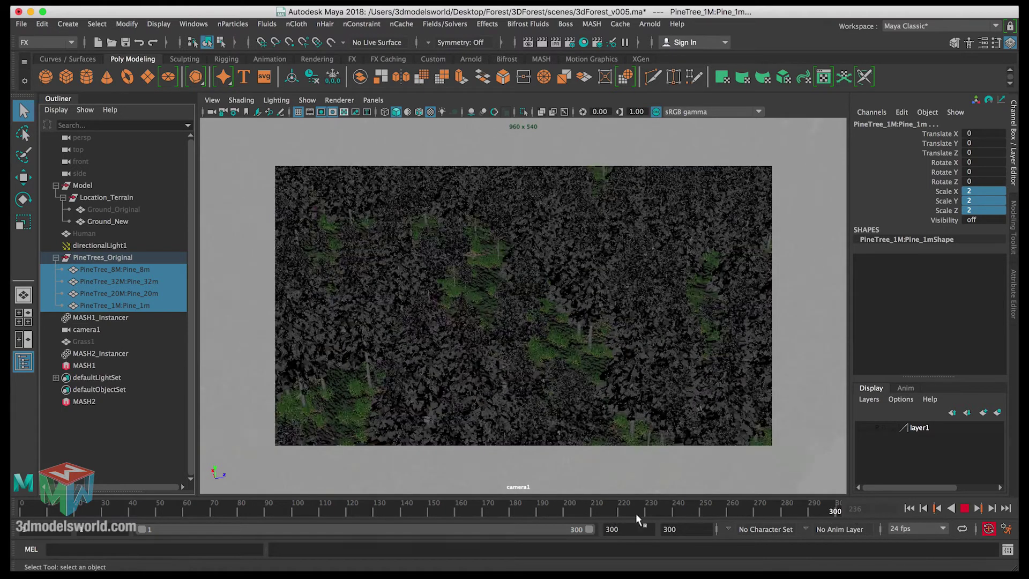
click(635, 512)
drag(467, 518, 12, 537)
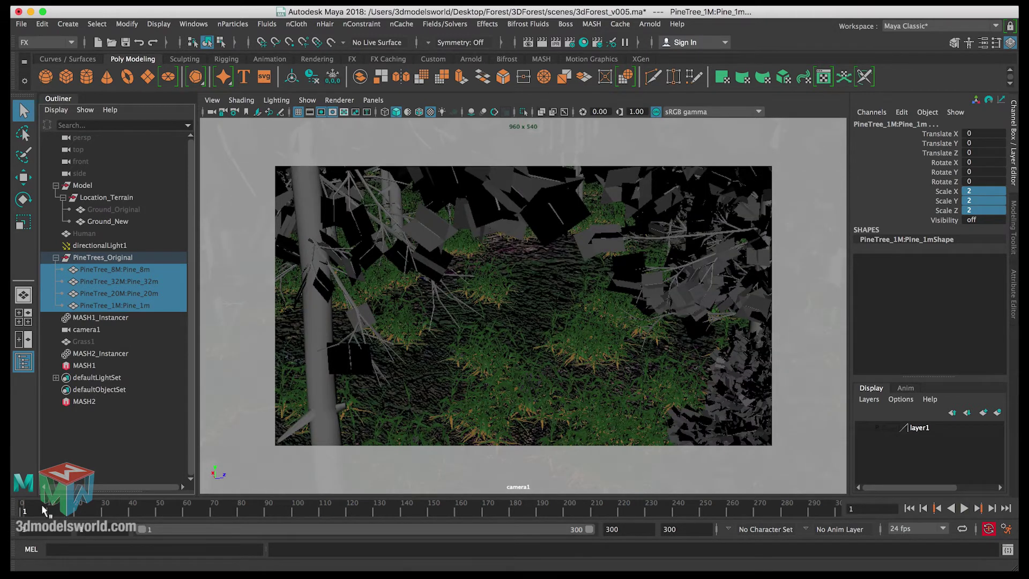
drag(42, 506, 207, 496)
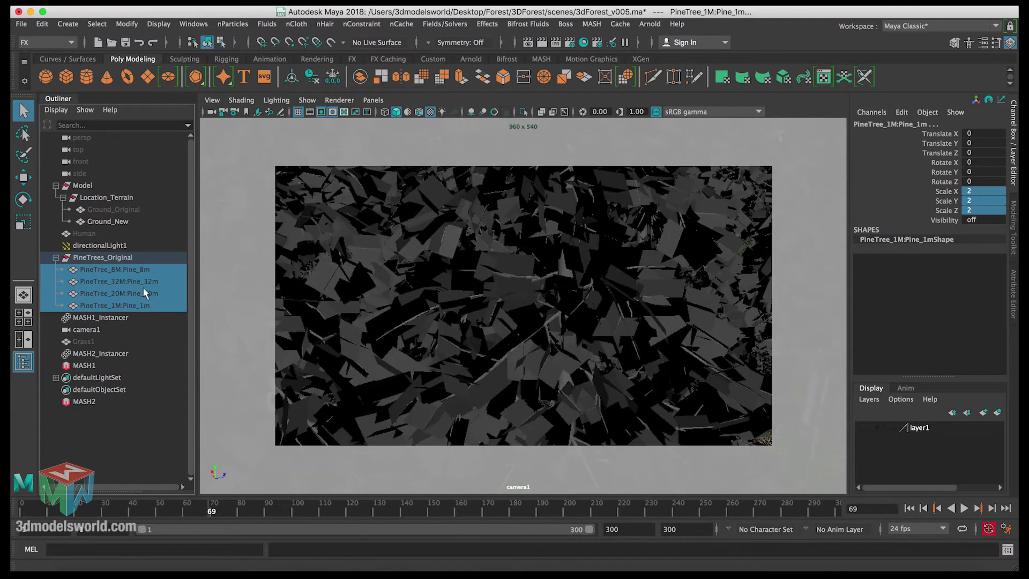
Set the four pine trees' scale to 1.5 on X, Y and Z and play the camera animation to check it.
drag(986, 210, 986, 193)
text(1.5)
key(Return)
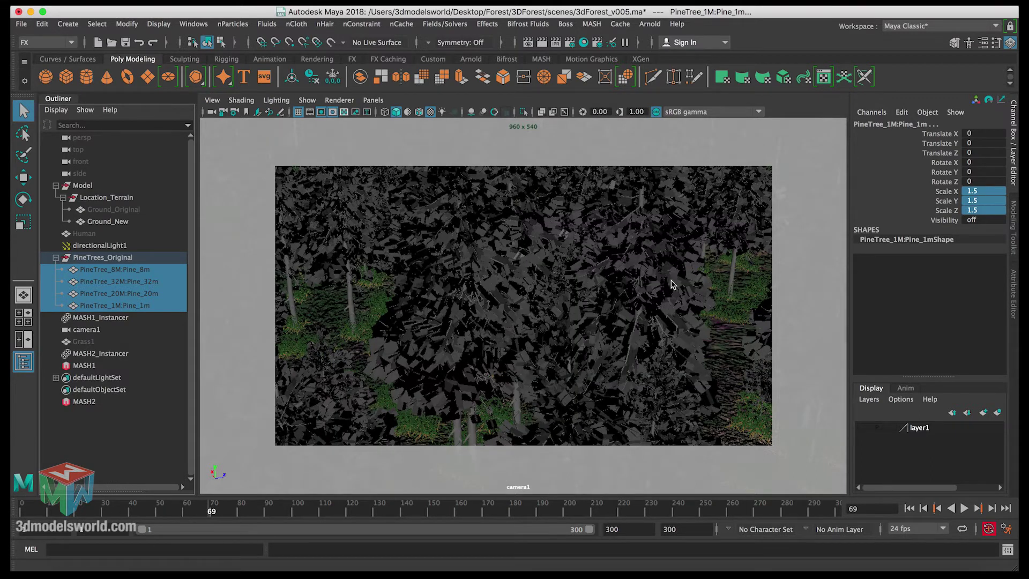
key(alt+v)
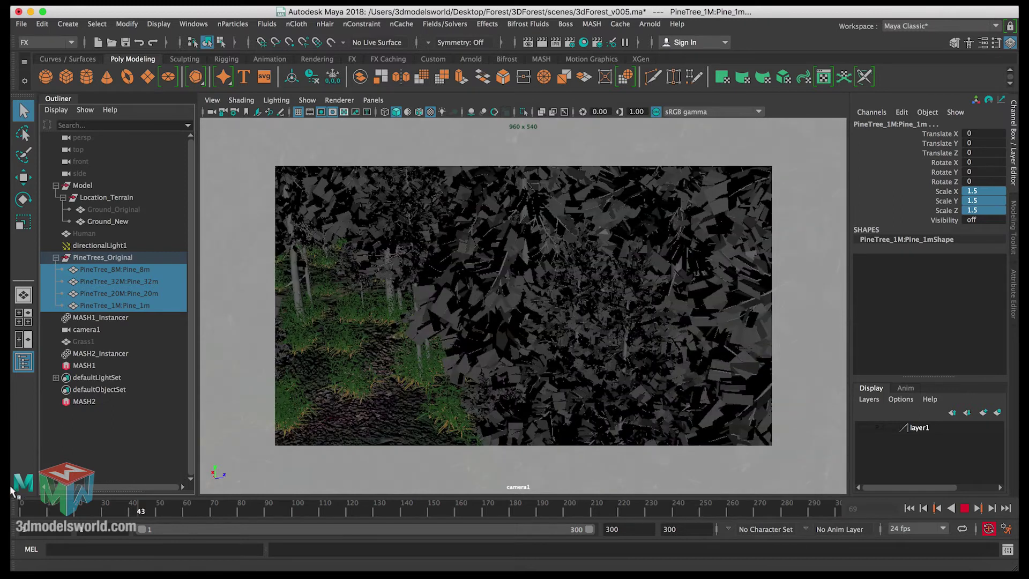
key(Escape)
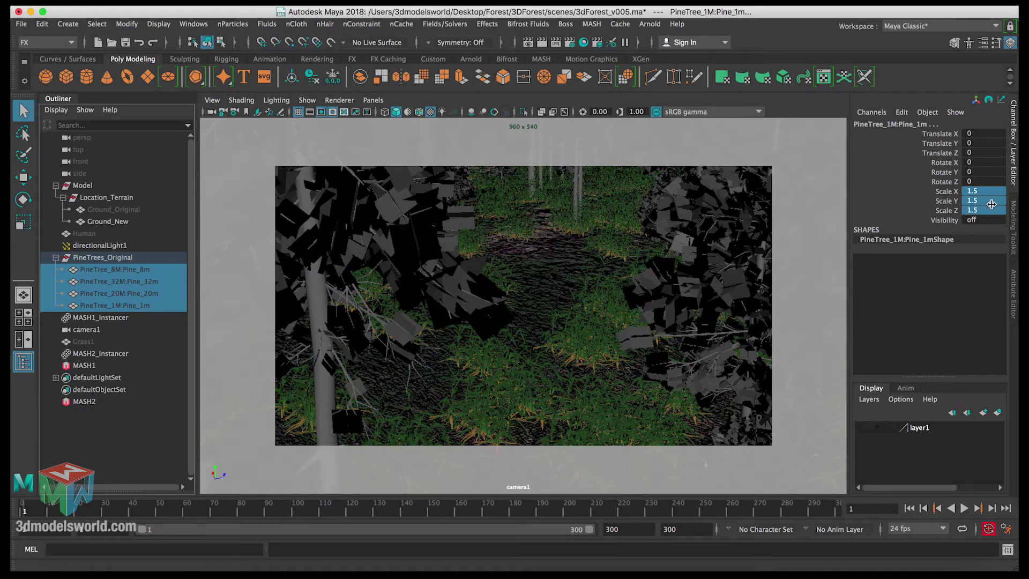
Set the four original pine trees' scale to 1.7 on X, Y and Z.
drag(990, 209, 990, 192)
text(1.7)
key(Return)
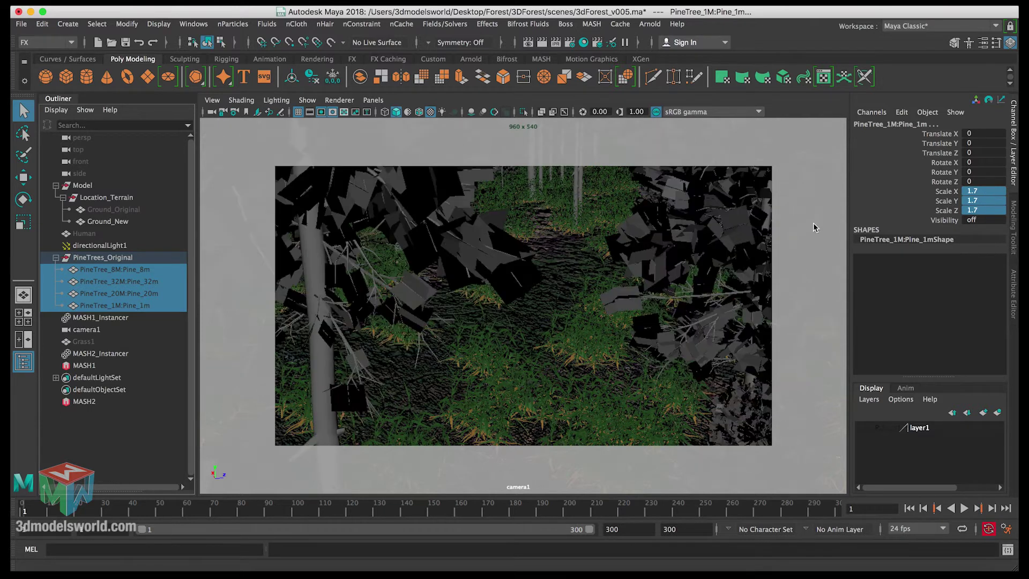
Preview the rescaled forest along the full camera animation in textured and plain shaded display, ending at frame 300 in textured display.
mouse_move(37, 507)
mouse_down()
mouse_move(921, 494)
mouse_move(95, 509)
mouse_move(12, 531)
mouse_move(343, 508)
mouse_move(408, 491)
mouse_move(906, 481)
mouse_up()
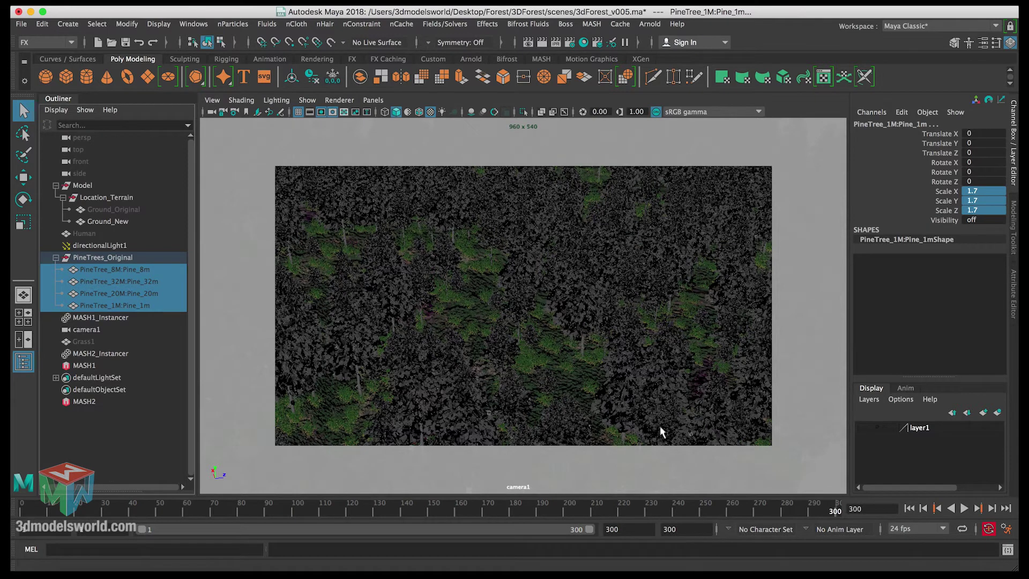
mouse_move(812, 508)
mouse_down()
mouse_move(246, 509)
mouse_move(10, 536)
mouse_up()
key(5)
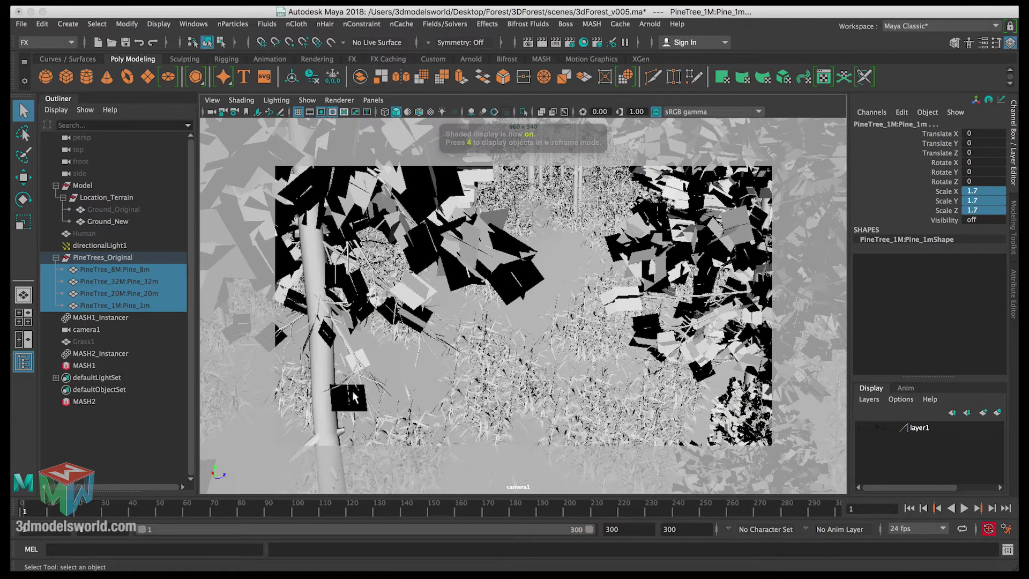
drag(46, 511, 855, 511)
key(6)
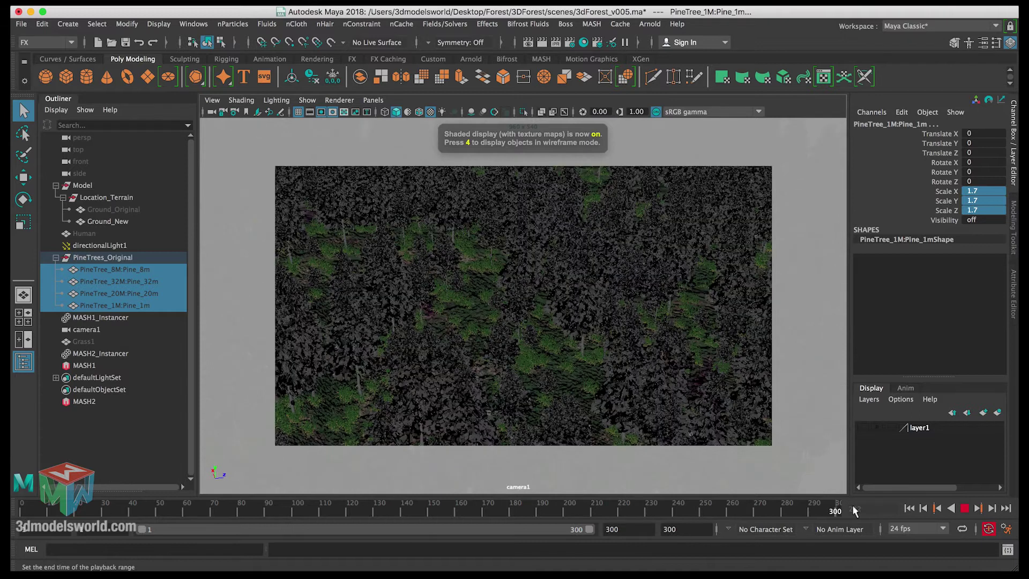
Collapse the PineTrees_Original group and add a Random node to the MASH2 grass network.
click(56, 258)
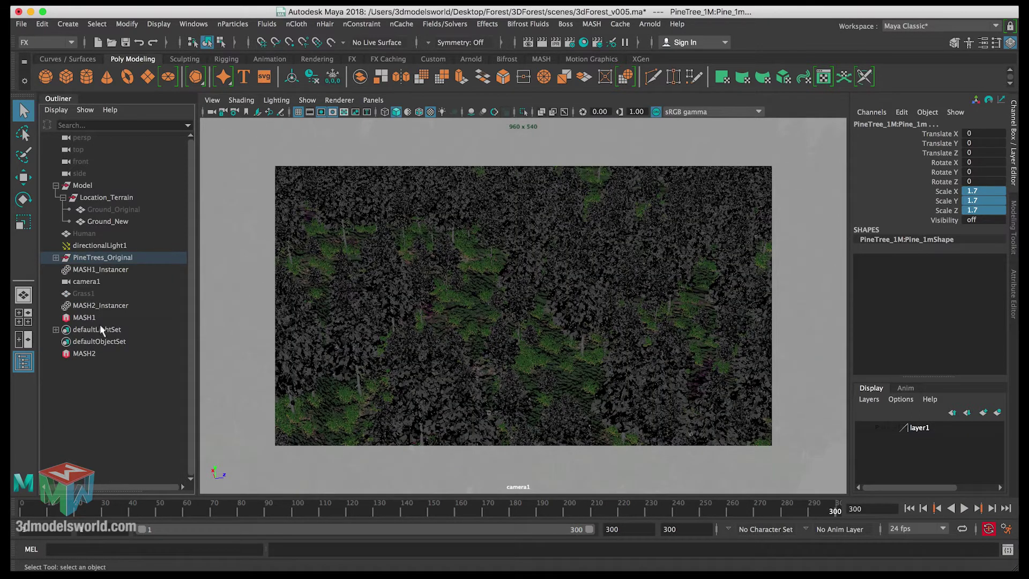
click(103, 306)
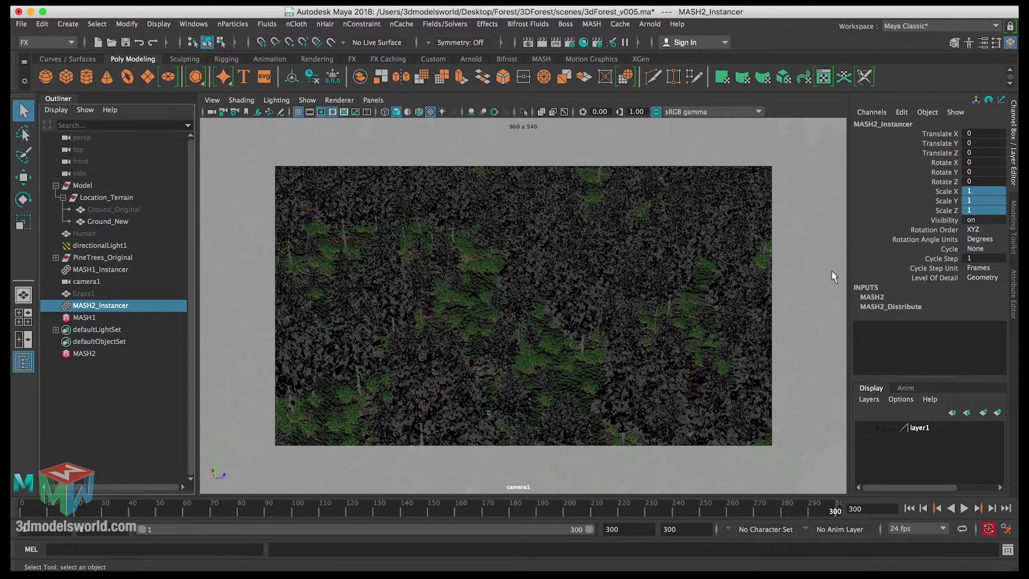
key(ctrl+a)
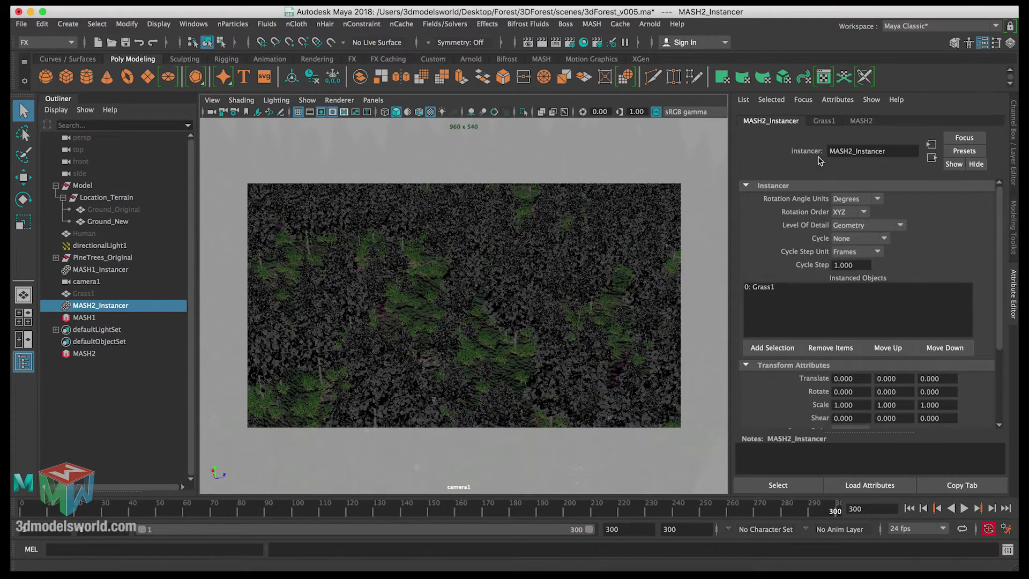
click(859, 121)
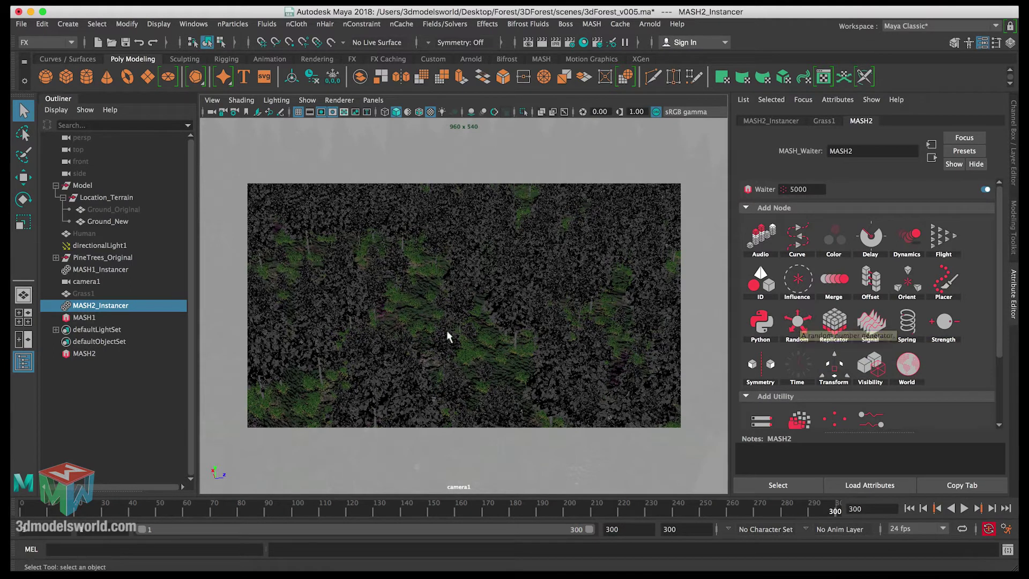
click(797, 323)
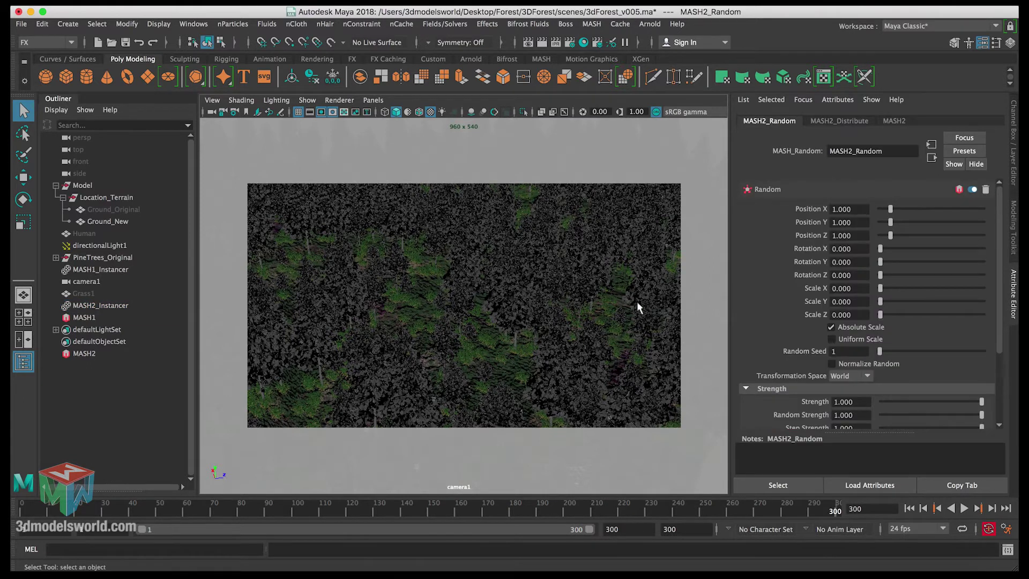
Undo the frame change and the addition of the Random node to MASH2.
drag(84, 510, 11, 510)
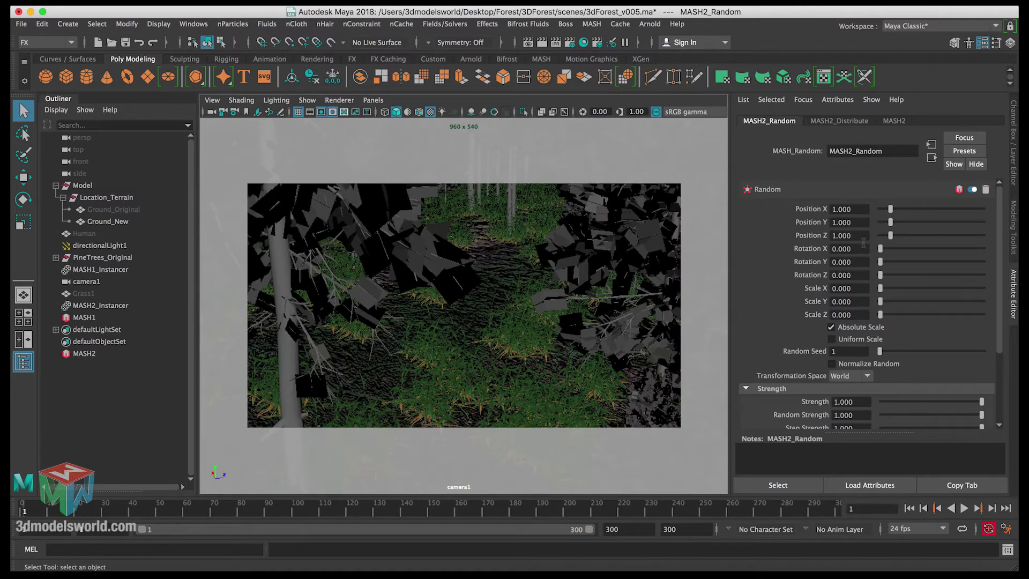
key(z)
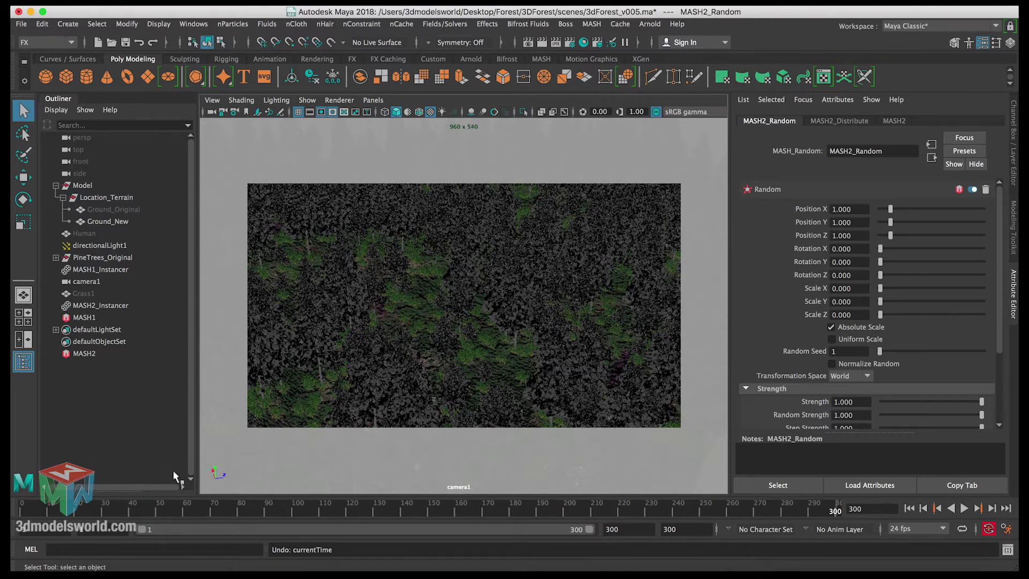
drag(42, 505, 17, 508)
key(z)
key(z)
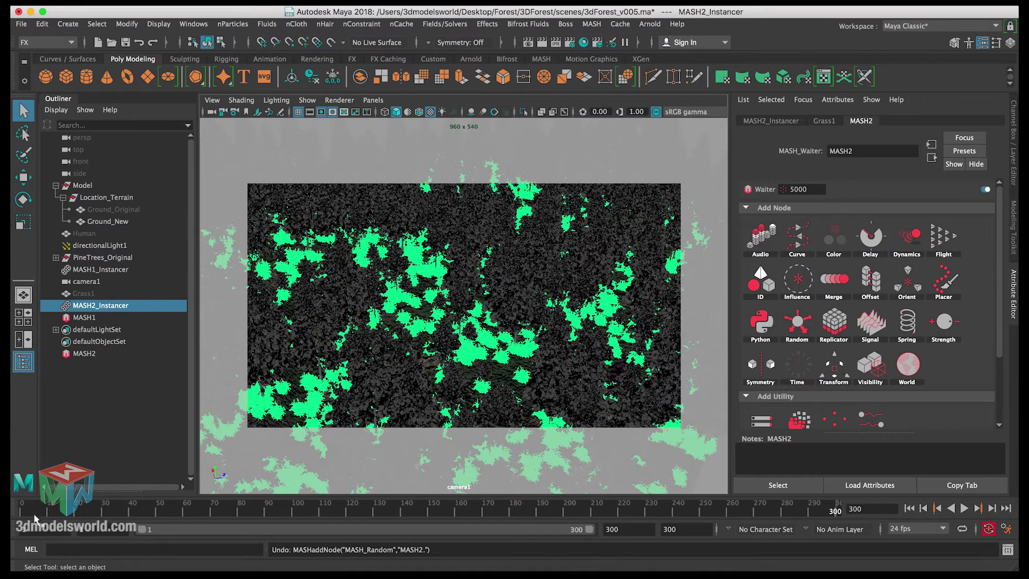
Return to frame 1 and examine the scene in wireframe and the MASH1 and MASH2 distribution settings, restoring textured display.
drag(33, 514, 10, 514)
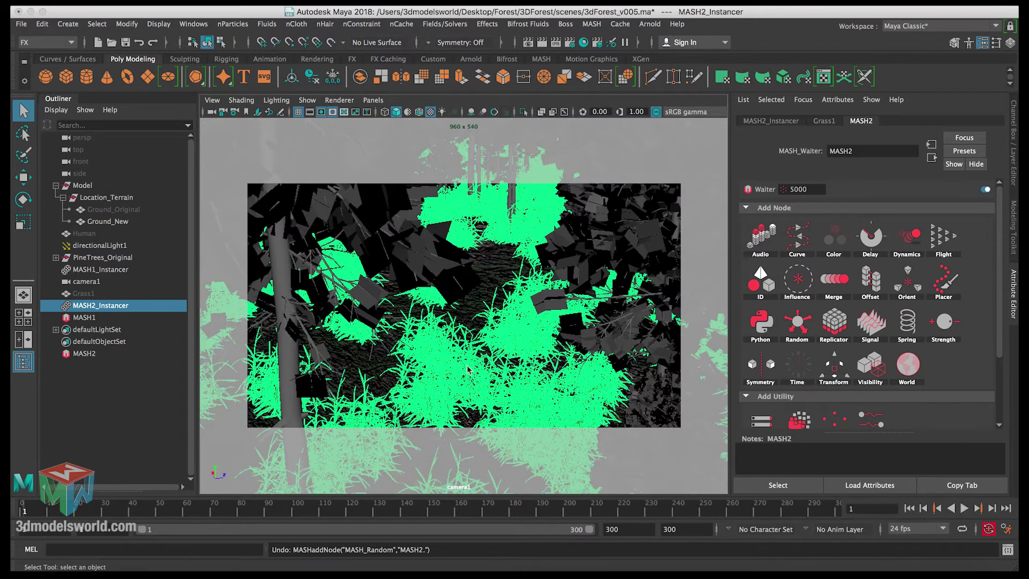
key(4)
click(379, 375)
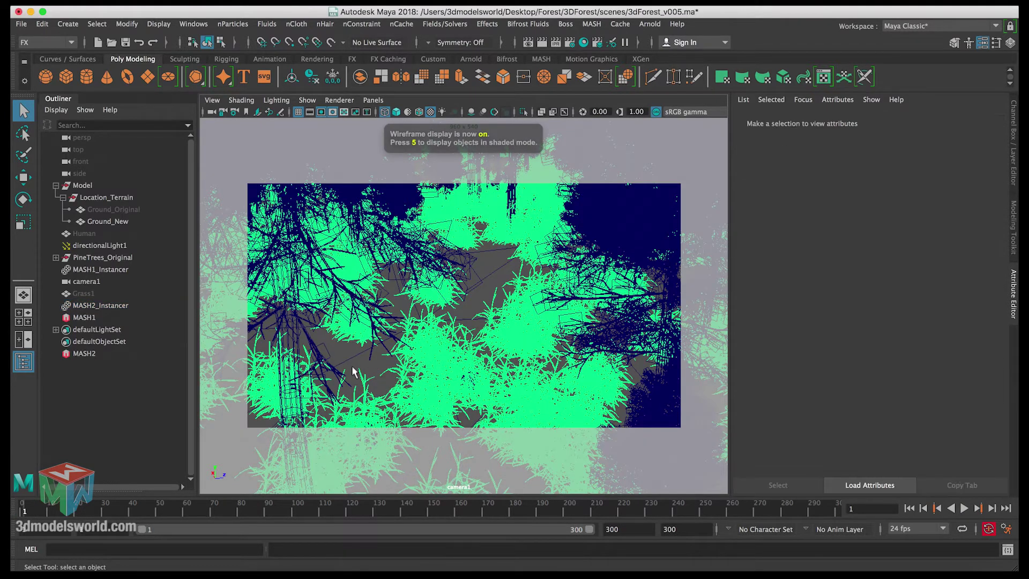
click(91, 354)
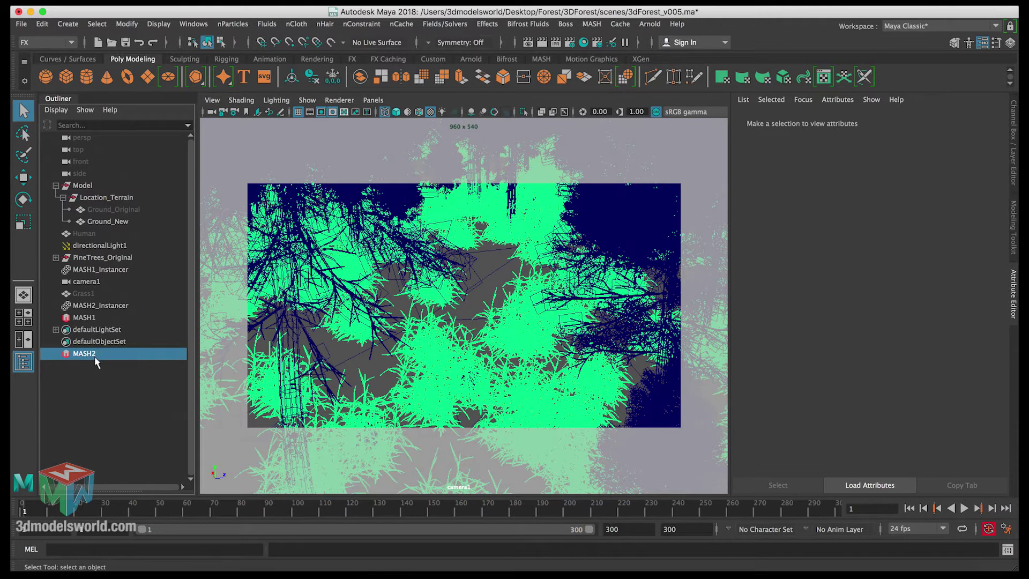
click(111, 245)
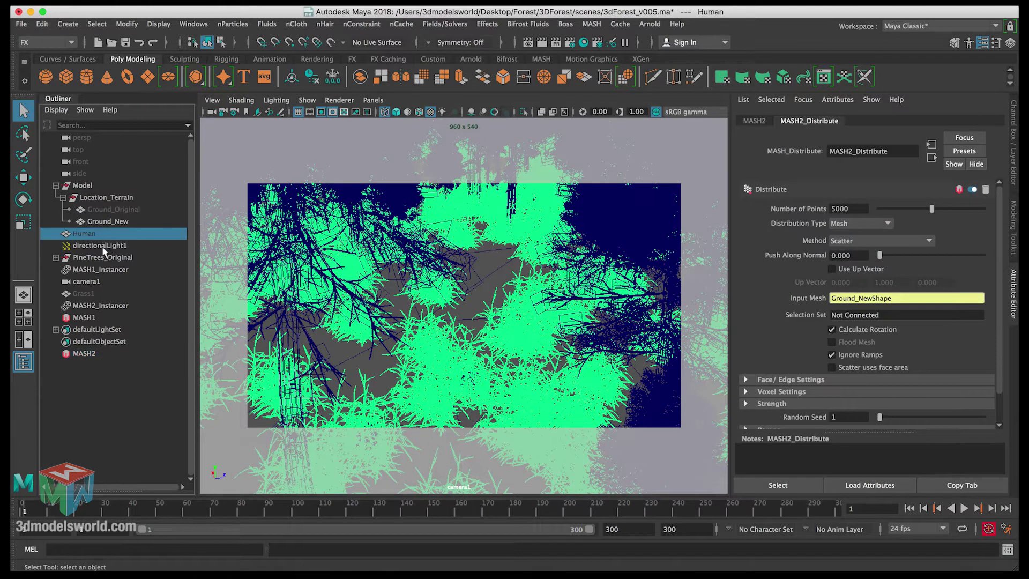
click(97, 316)
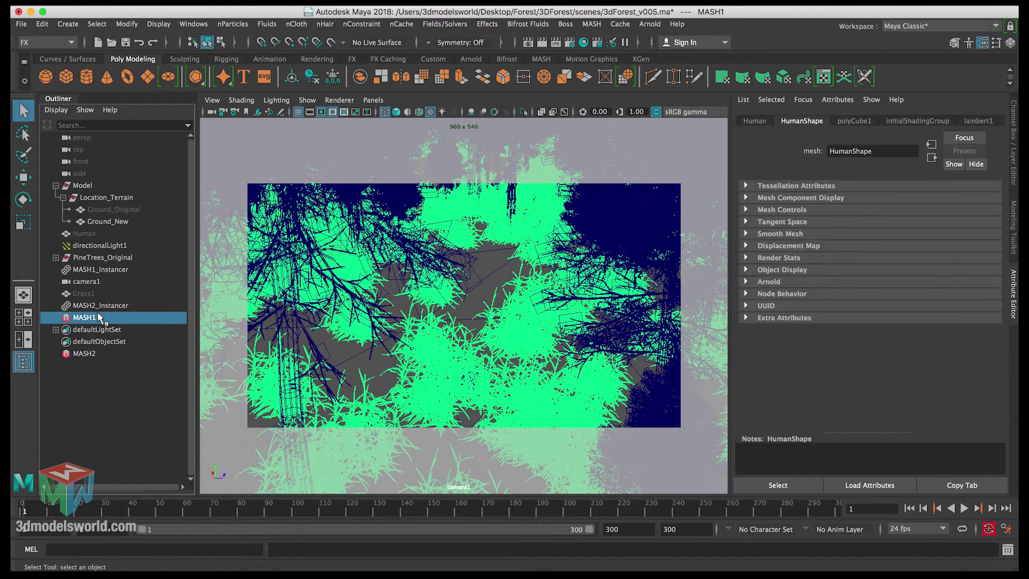
click(363, 360)
key(6)
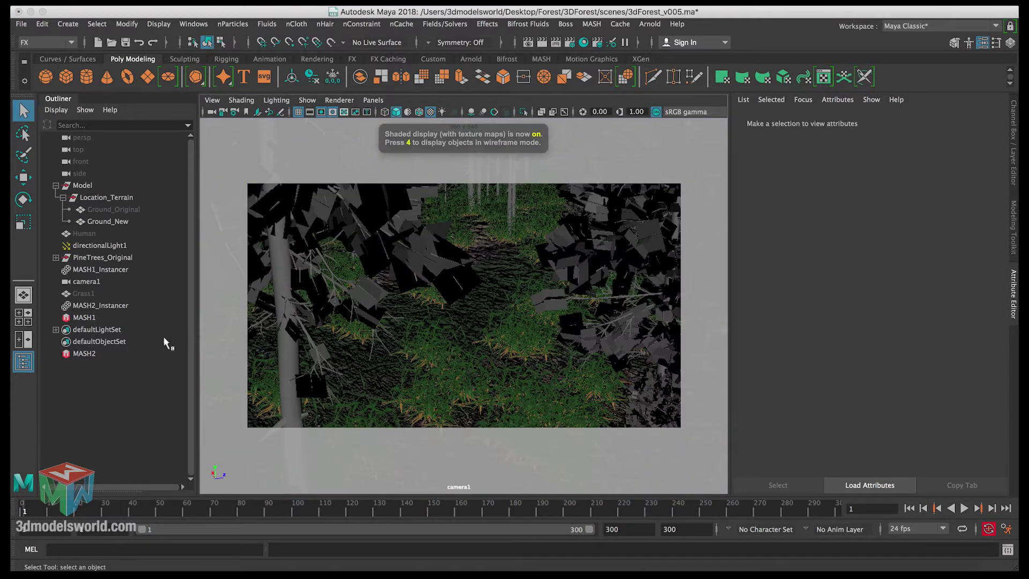
Hide the pine tree instances by setting the visibility of MASH1_Instancer to off.
click(103, 269)
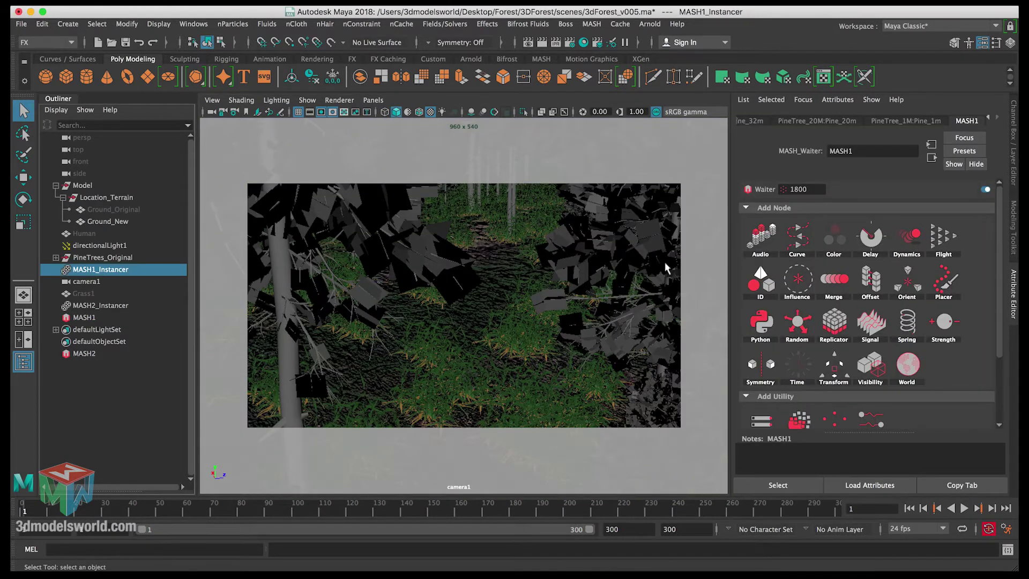
key(ctrl+a)
double_click(983, 220)
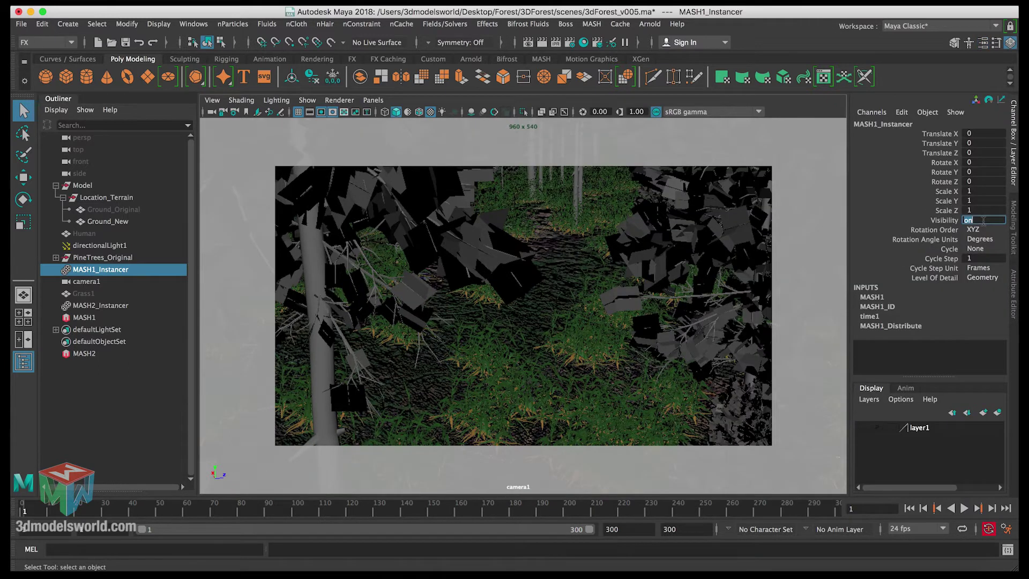
text(0)
key(Return)
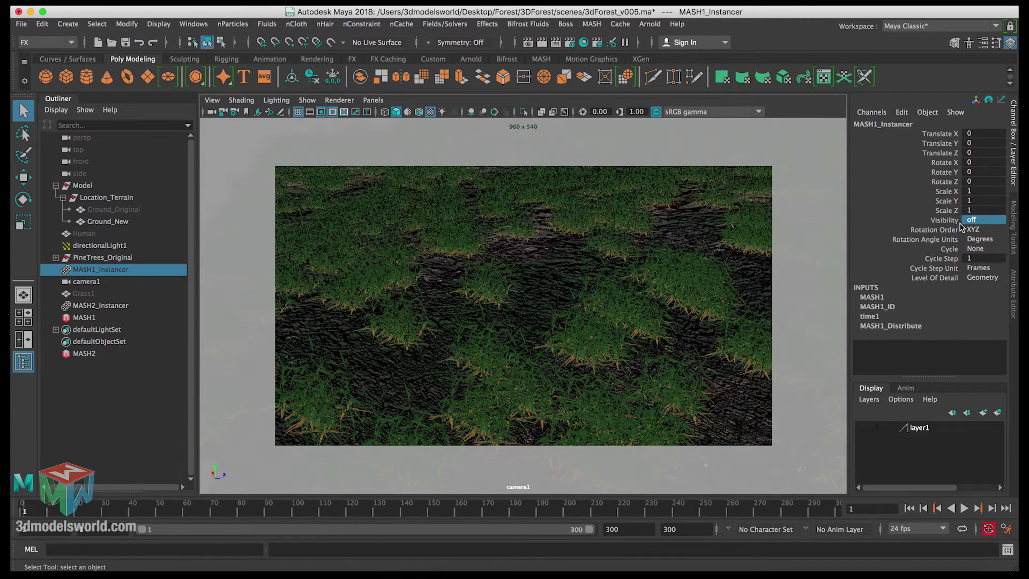
Add a Random node to the MASH2 network driving the grass instancer.
click(99, 306)
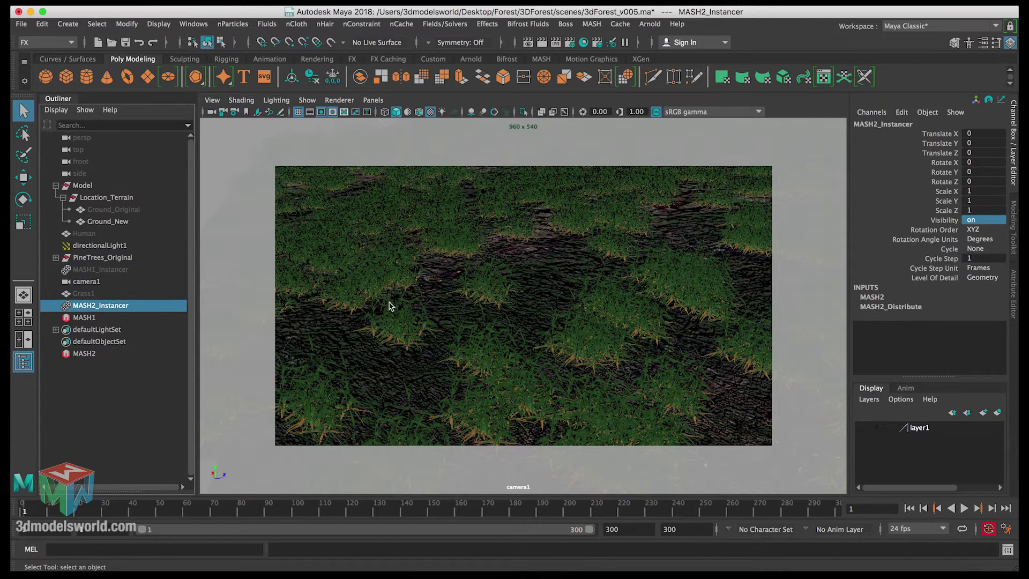
key(ctrl+a)
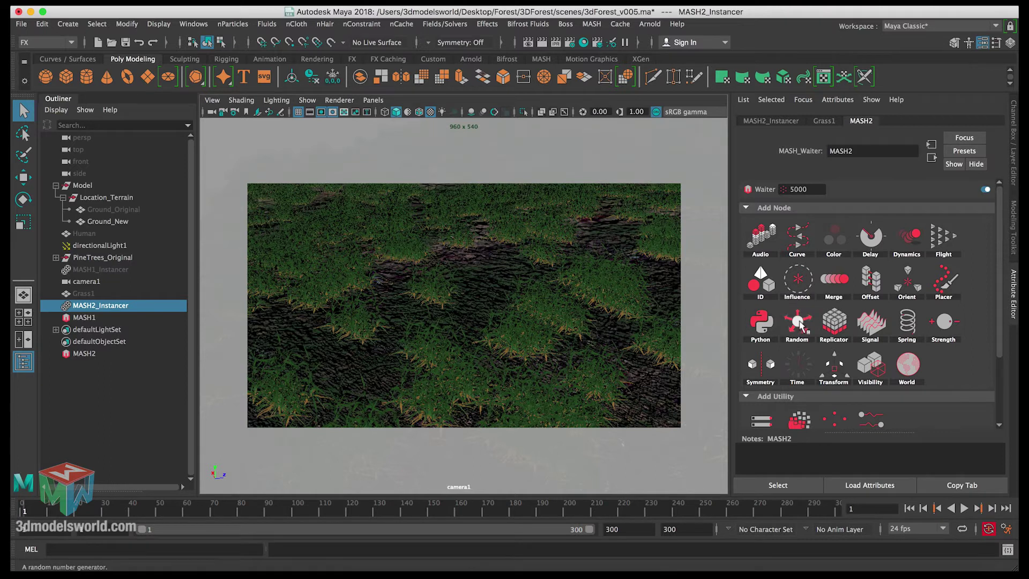
click(824, 326)
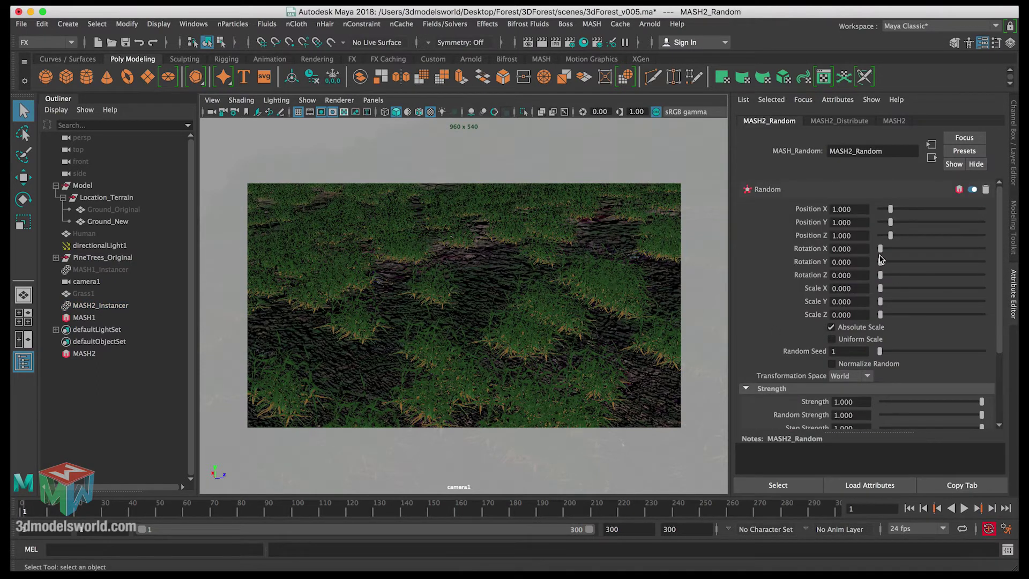
Try different rotation, scale, position and strength amounts on the MASH2 Random node, undoing the Position Y change.
mouse_move(881, 252)
mouse_down()
mouse_move(938, 254)
mouse_move(869, 249)
mouse_up()
drag(881, 288, 878, 295)
drag(887, 221, 919, 223)
key(ctrl+z)
drag(997, 310, 997, 348)
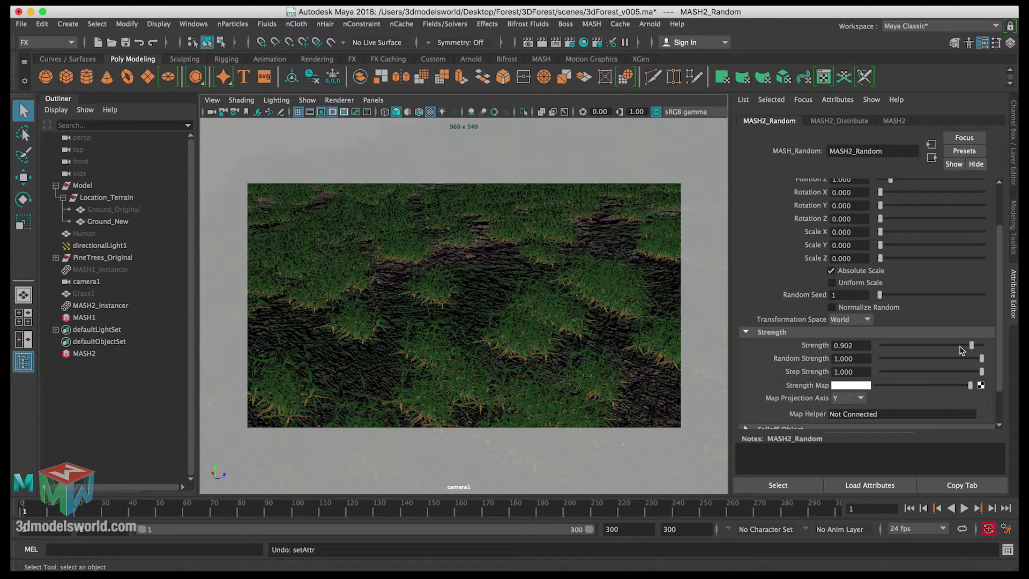
mouse_move(982, 346)
mouse_down()
mouse_move(842, 351)
mouse_move(987, 348)
mouse_up()
scroll(998, 289, up, 4)
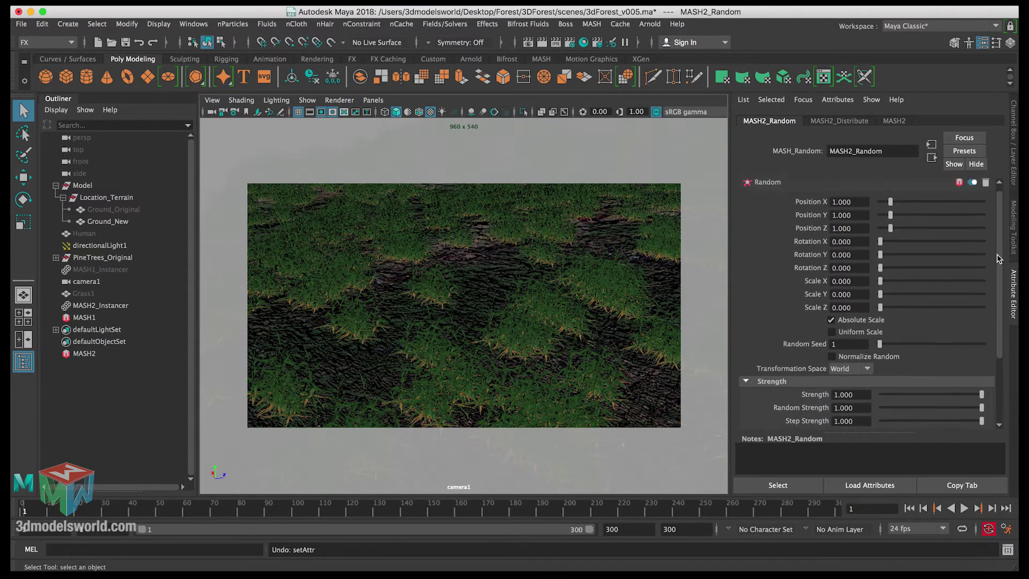
Set the grass Random node's Scale X to 0.05 and Scale Y to 0.1.
click(887, 288)
click(889, 301)
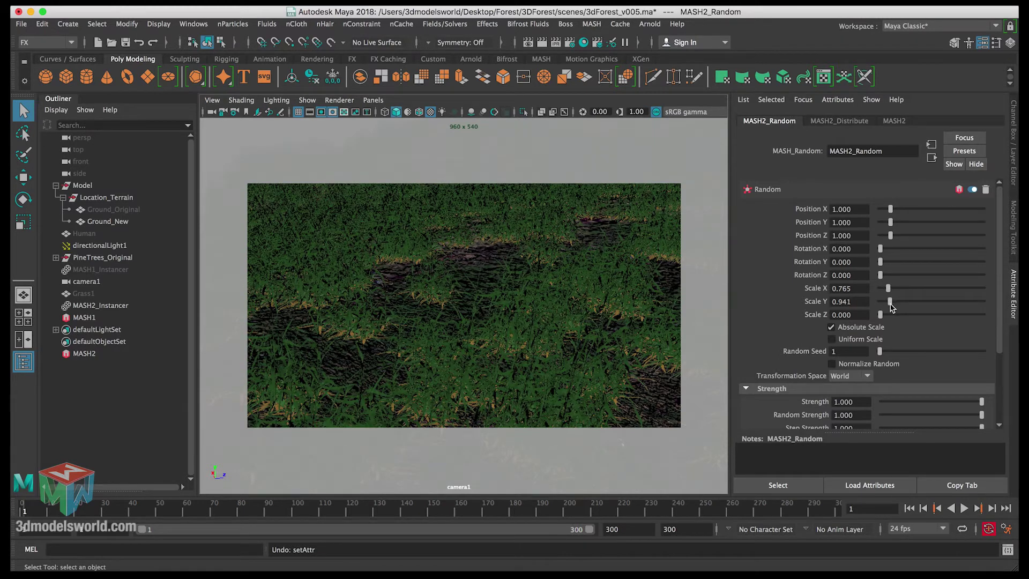
click(856, 302)
text(0.1)
key(Return)
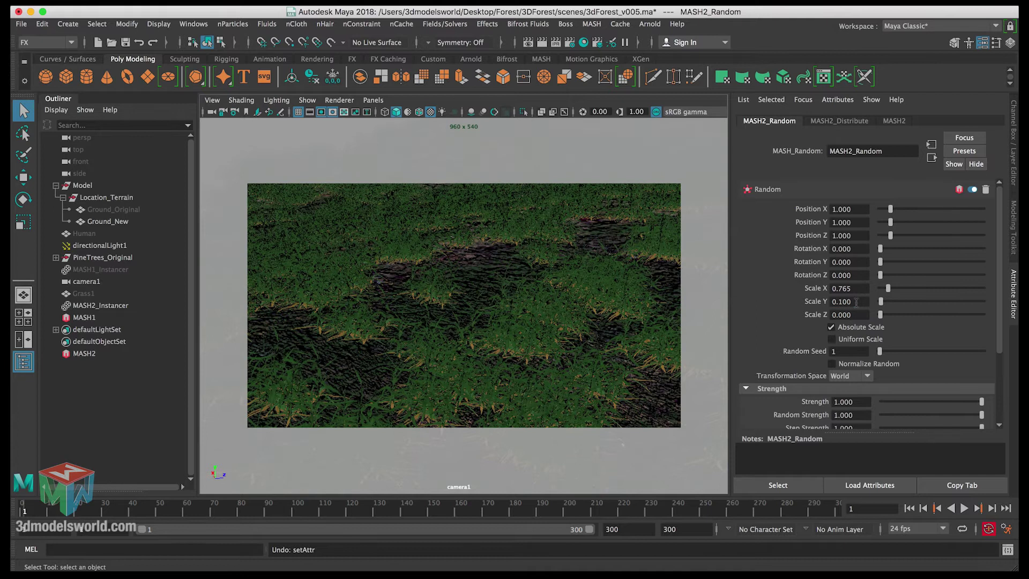
click(860, 292)
text(0.05)
key(Return)
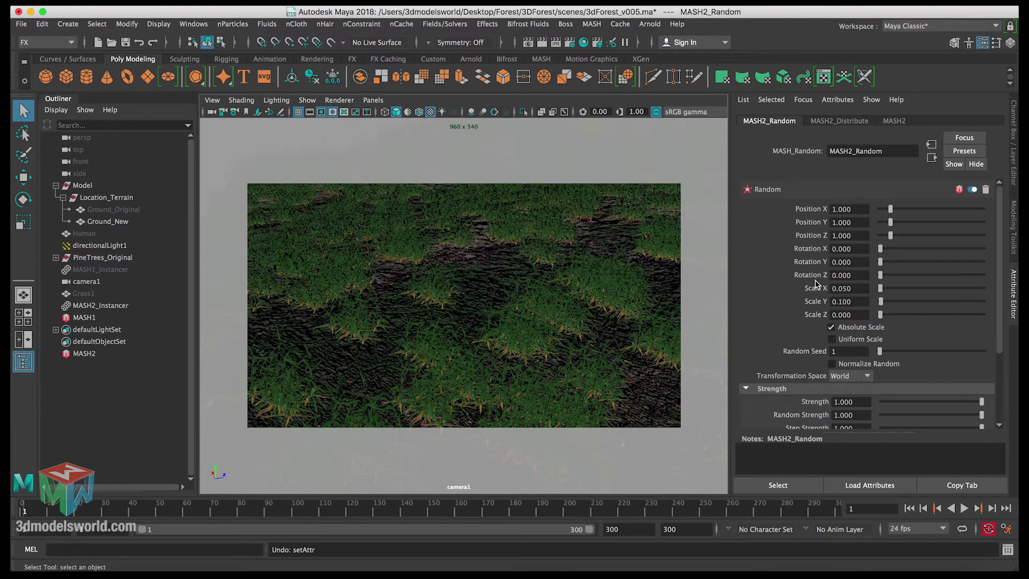
Set the grass Random node's Random Seed to 69, with Strength and Random Strength at 1.000.
click(886, 351)
drag(887, 353, 953, 356)
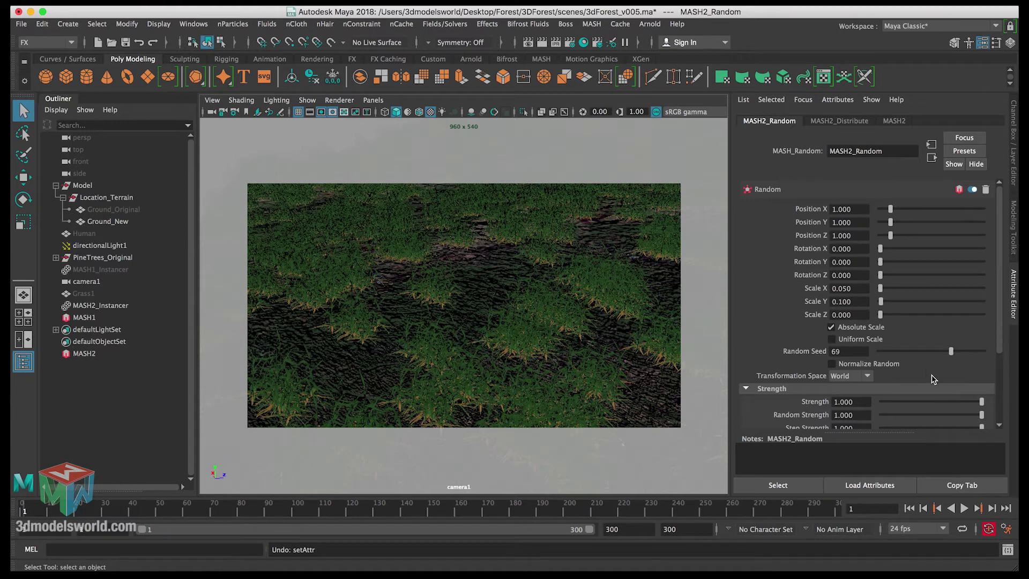
drag(953, 399, 1010, 405)
drag(948, 416, 1012, 417)
Set the grass Random node's Rotation Y to 15.882.
double_click(841, 262)
text(0.5)
key(Return)
drag(880, 261, 889, 263)
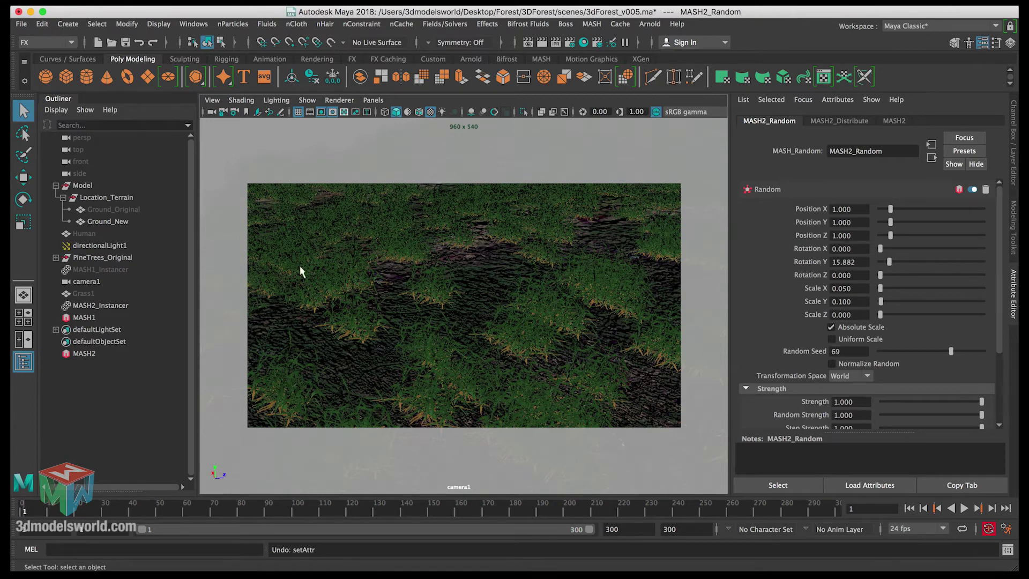
Play the camera animation to review the randomized grass, then stop playback at frame 1.
key(alt+v)
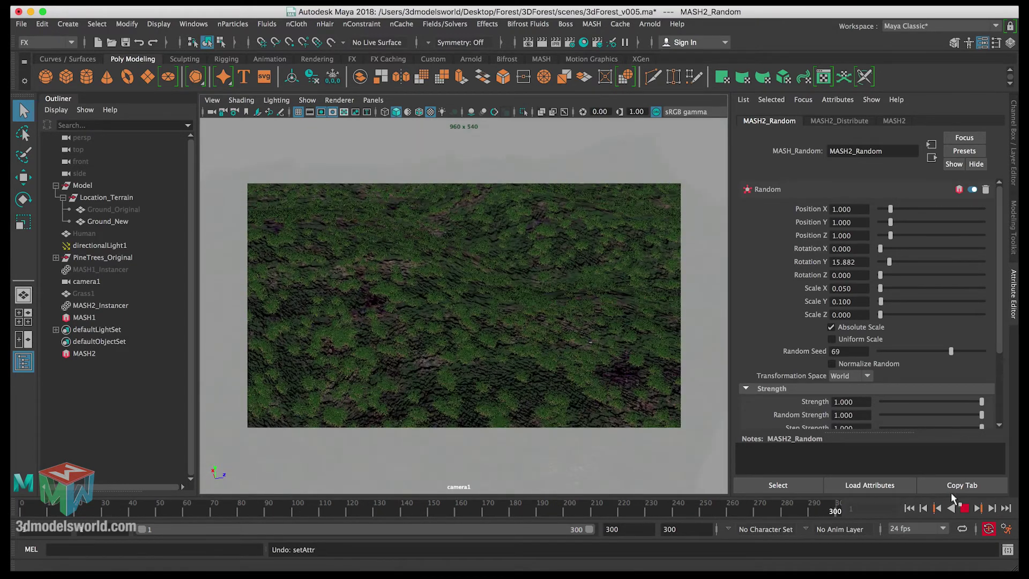
drag(951, 492, 12, 512)
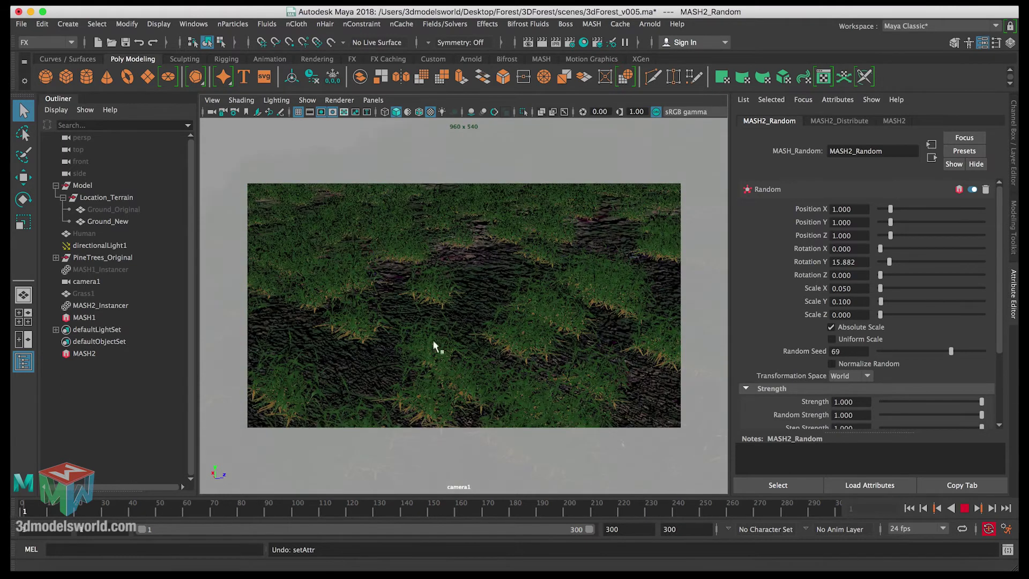
key(alt+v)
Enable Calculate Rotation in MASH2_Distribute and set its Number of Points to 7000.
click(837, 120)
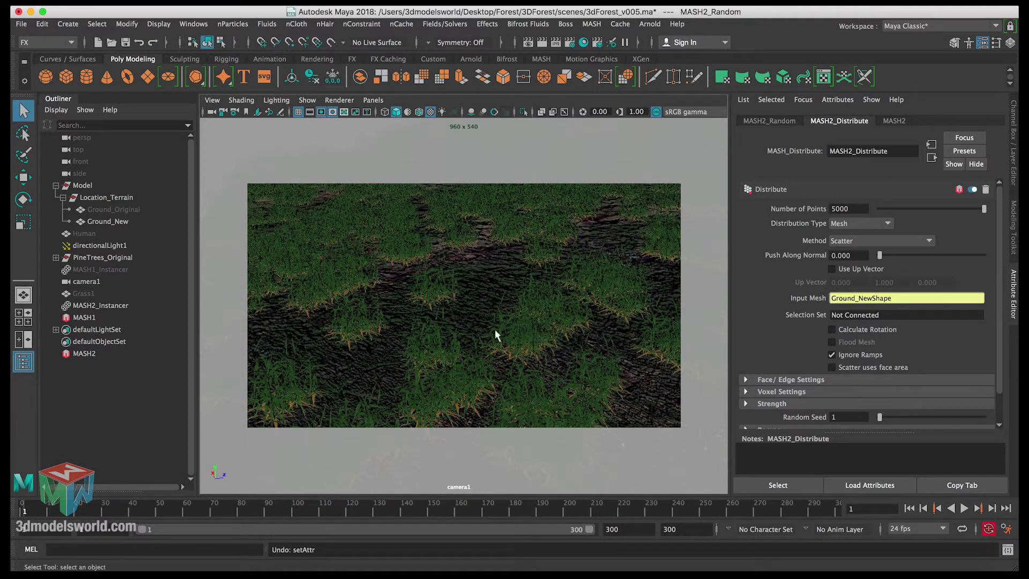
click(847, 331)
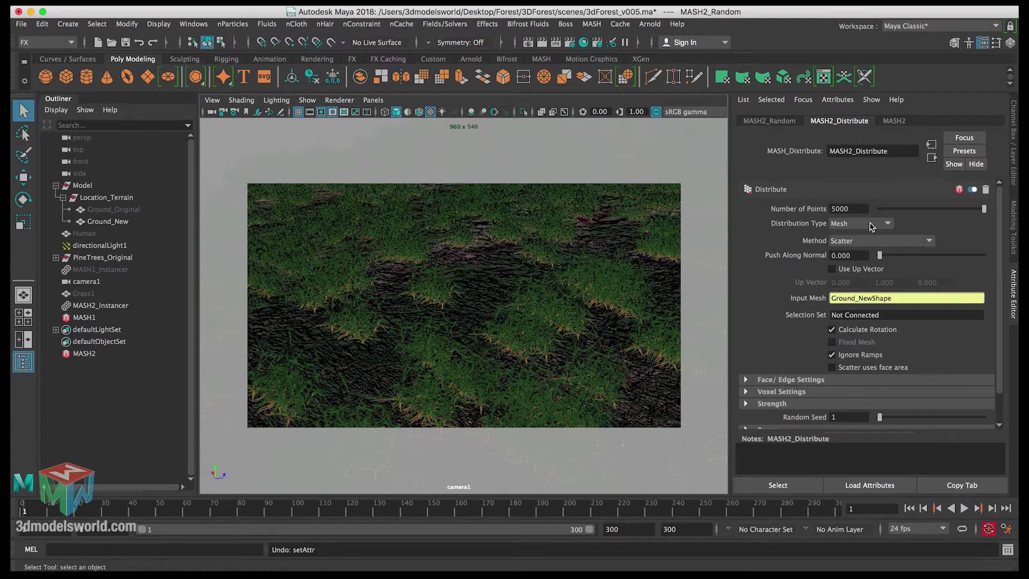
click(842, 209)
key(Return)
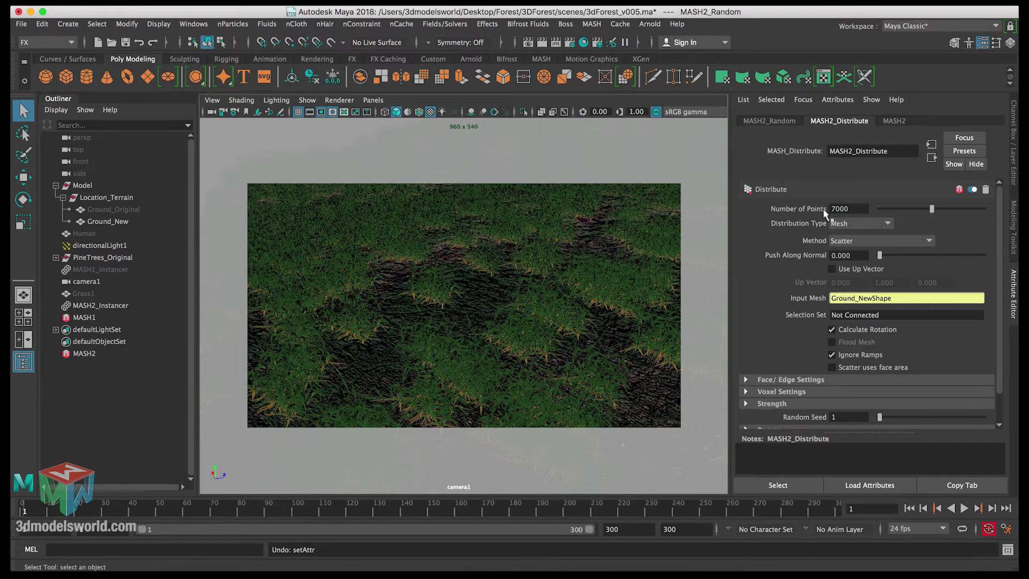
Try 10000 grass points in MASH2_Distribute and check the coverage along the camera animation, ending at frame 1.
key(alt+v)
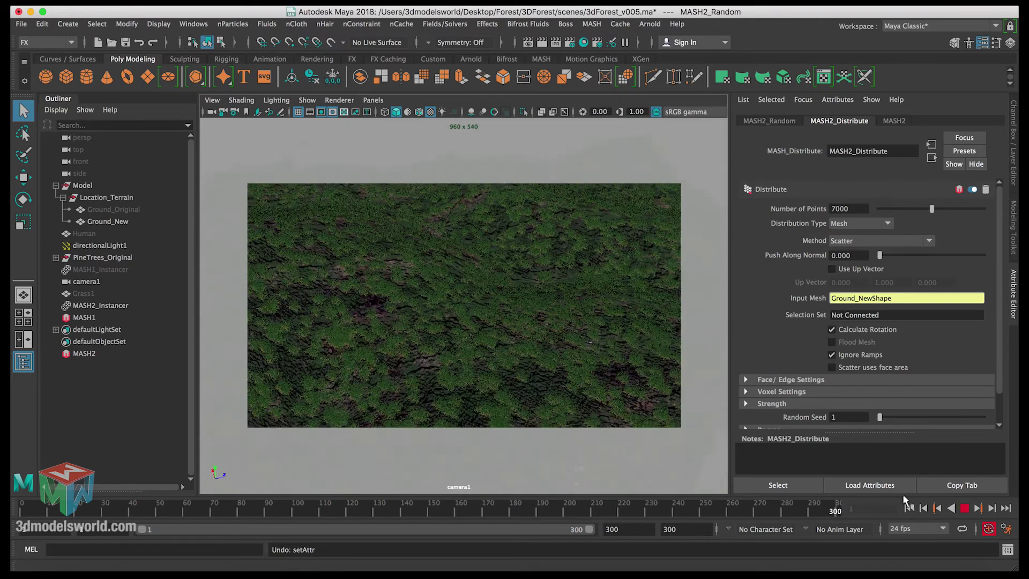
click(832, 209)
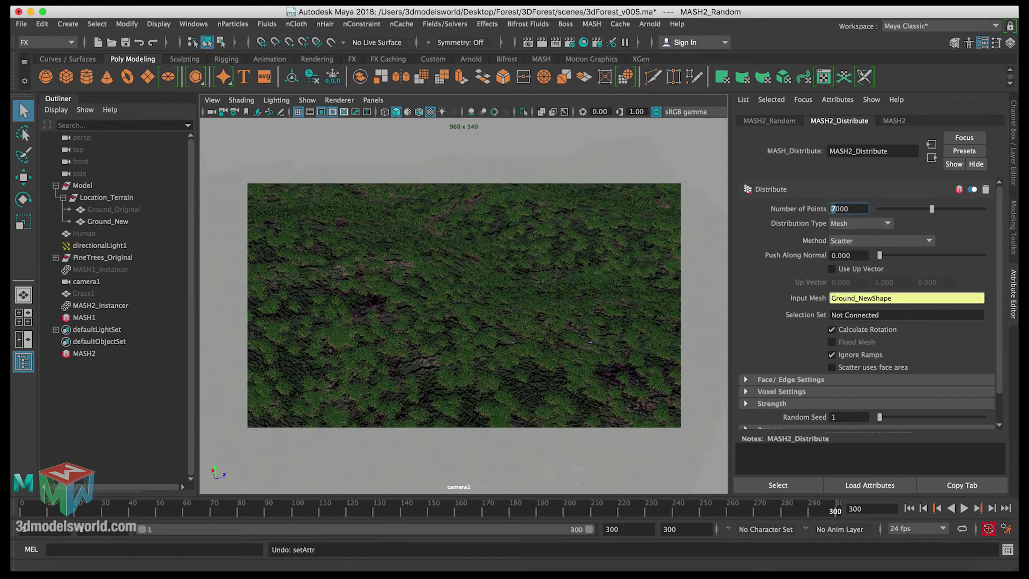
key(Return)
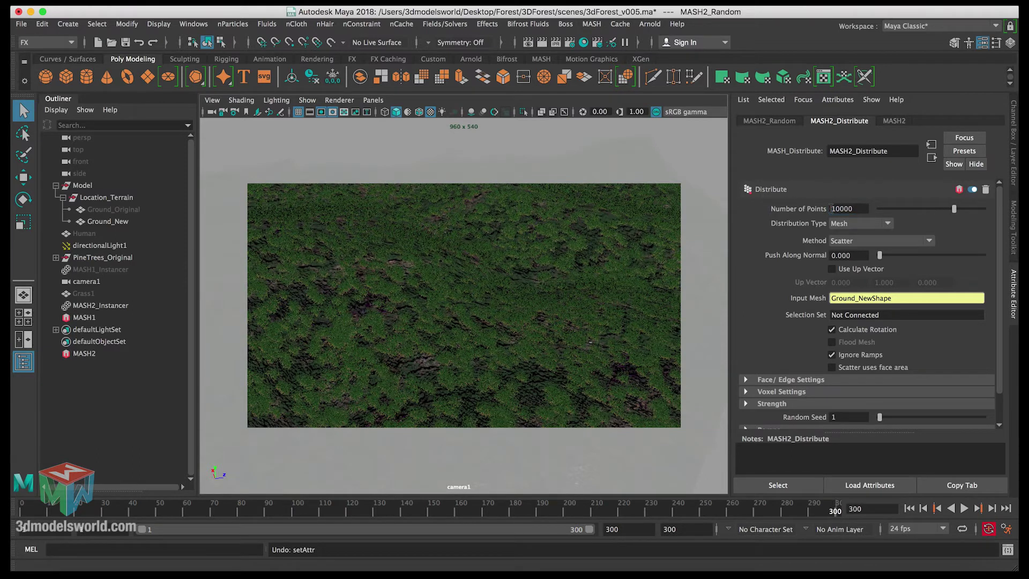
drag(836, 511, 608, 513)
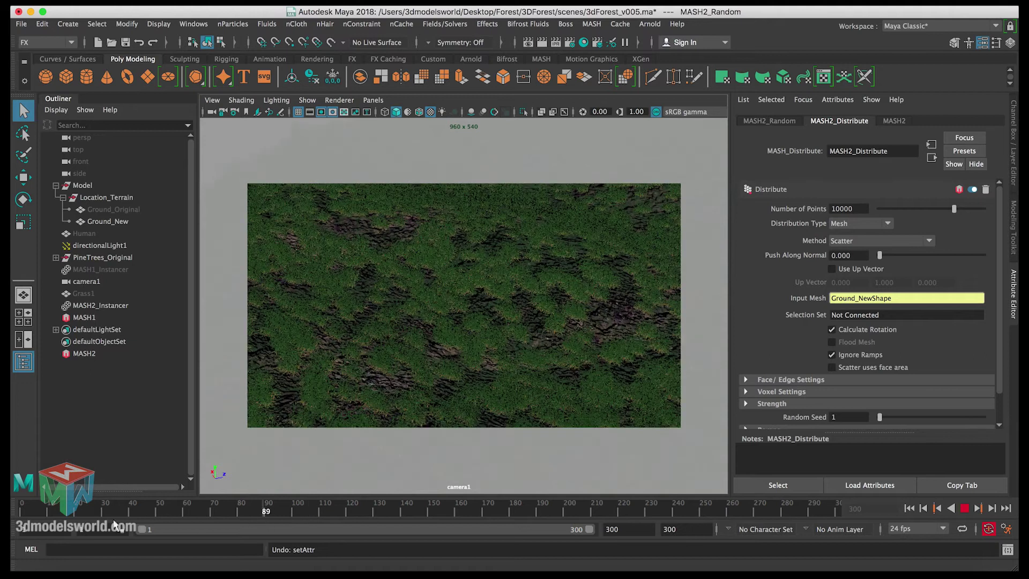
drag(56, 530, 11, 528)
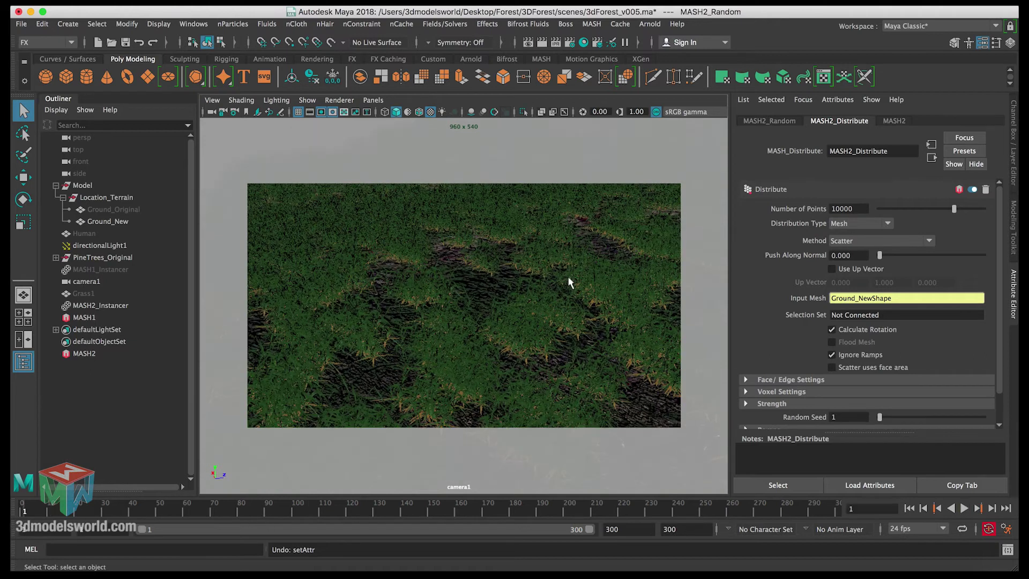
Set the Number of Points in MASH2_Distribute to 6000.
double_click(849, 209)
text(6)
key(Return)
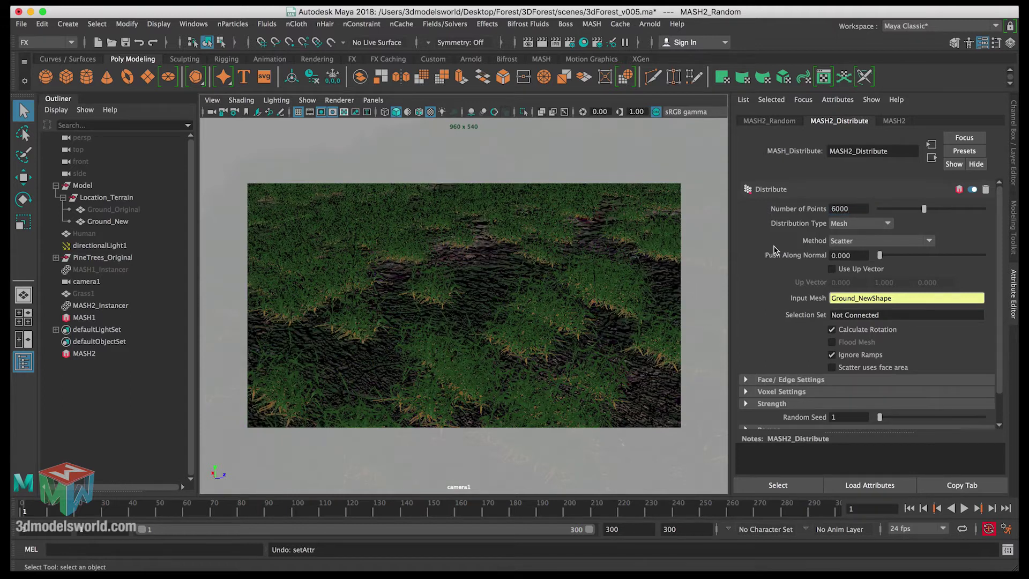
Check the grass density along the camera path by playing and scrubbing the animation, then return to frame 1.
key(alt+v)
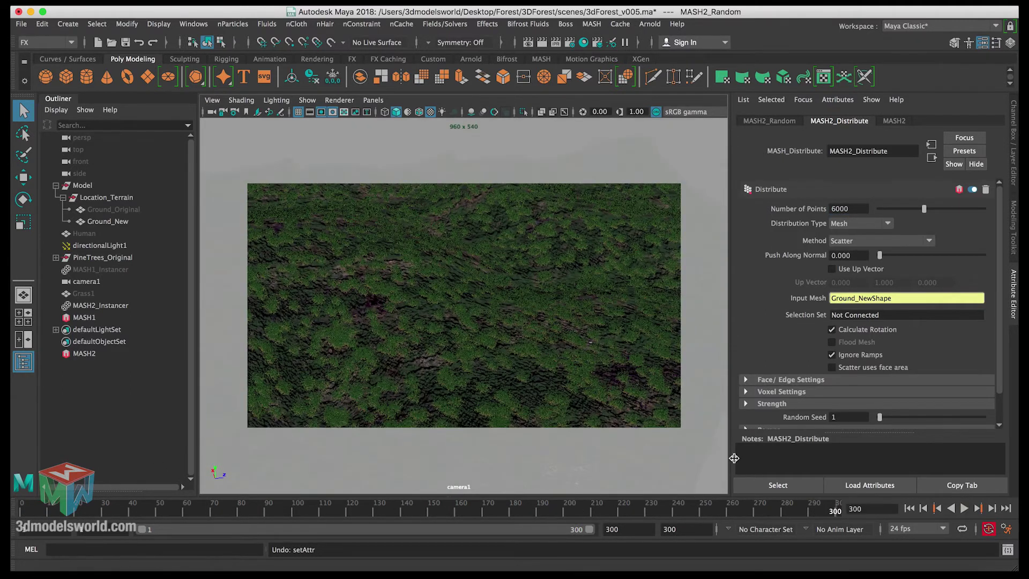
click(490, 510)
key(alt+v)
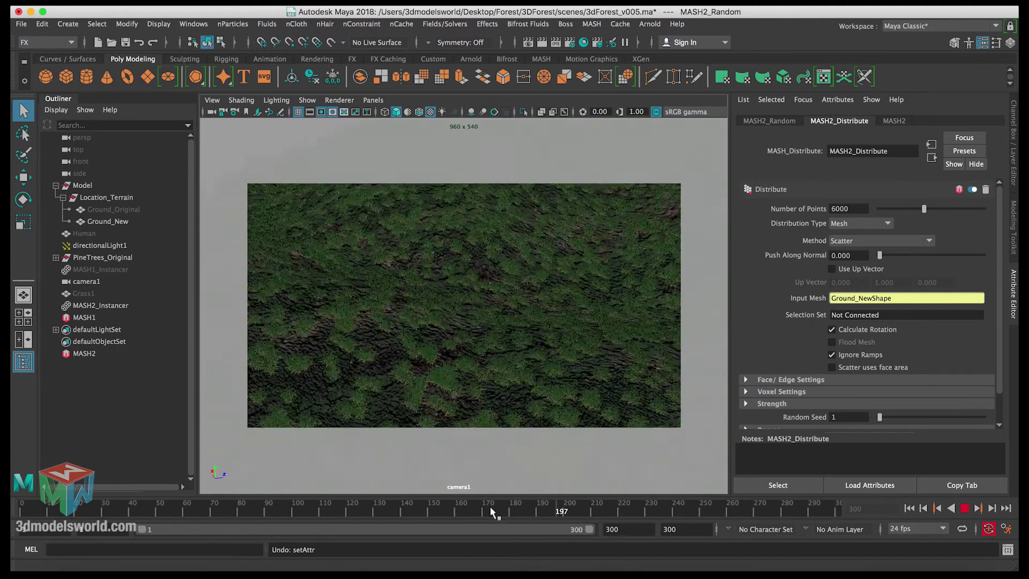
drag(490, 510, 12, 515)
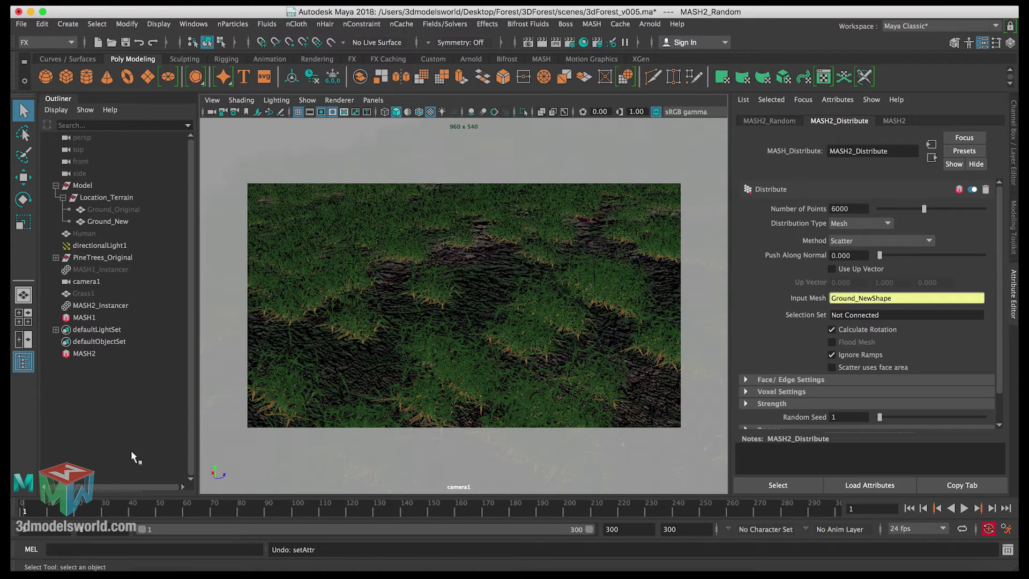
mouse_move(27, 508)
mouse_down()
mouse_move(860, 508)
mouse_move(12, 515)
mouse_up()
Turn the visibility of MASH1_Instancer on and play the animation to frame 238.
click(114, 268)
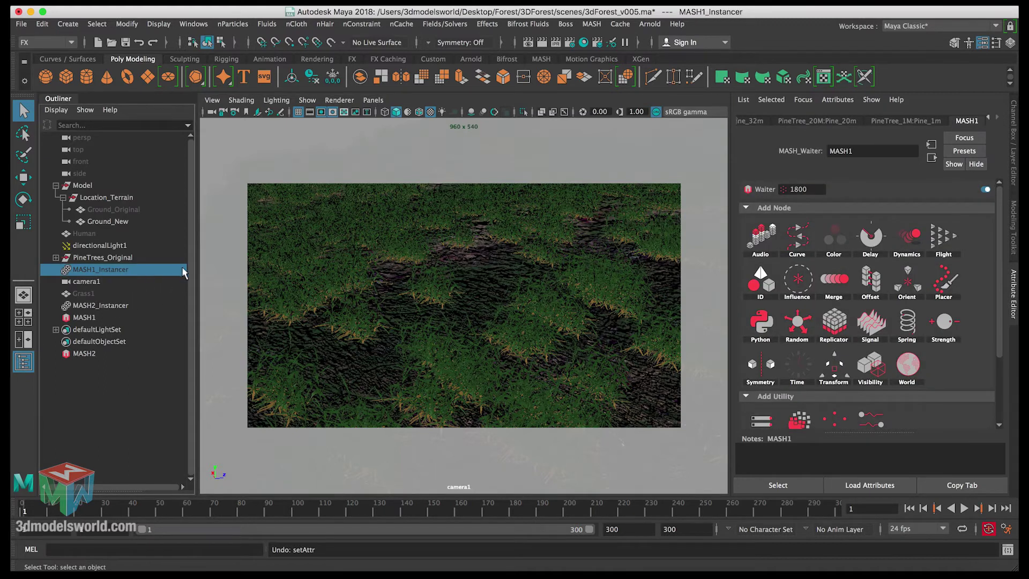
key(ctrl+a)
double_click(982, 219)
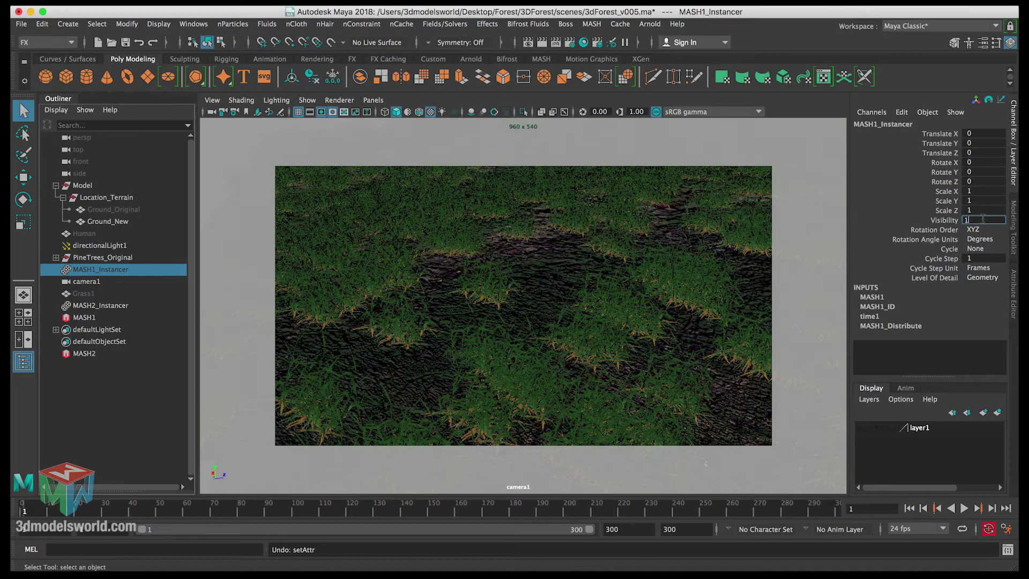
key(Return)
key(alt+v)
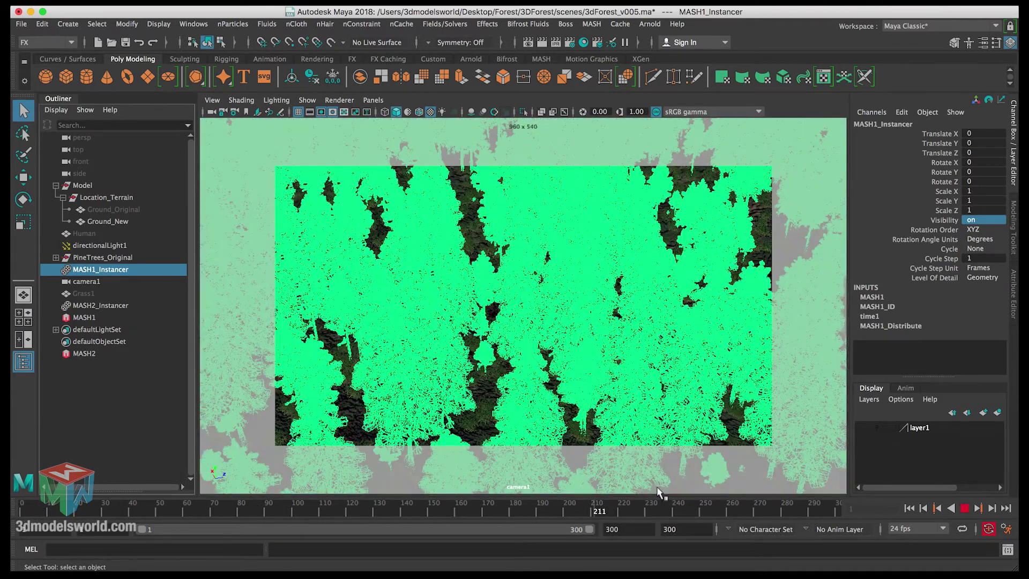
key(alt+v)
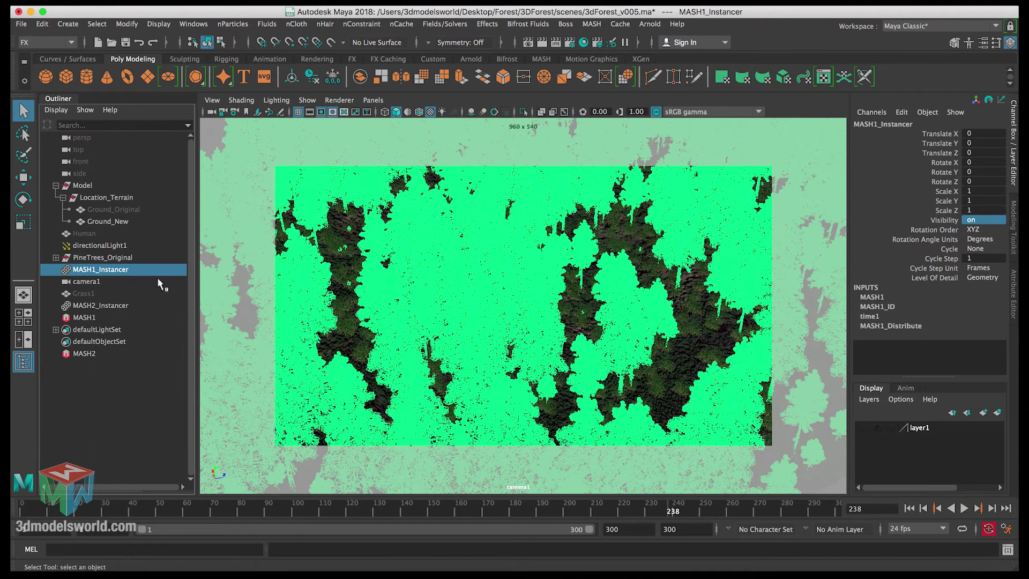
Examine the MASH1 ID and distribution settings, clear the selection, and view the forest in wireframe and textured display.
click(100, 317)
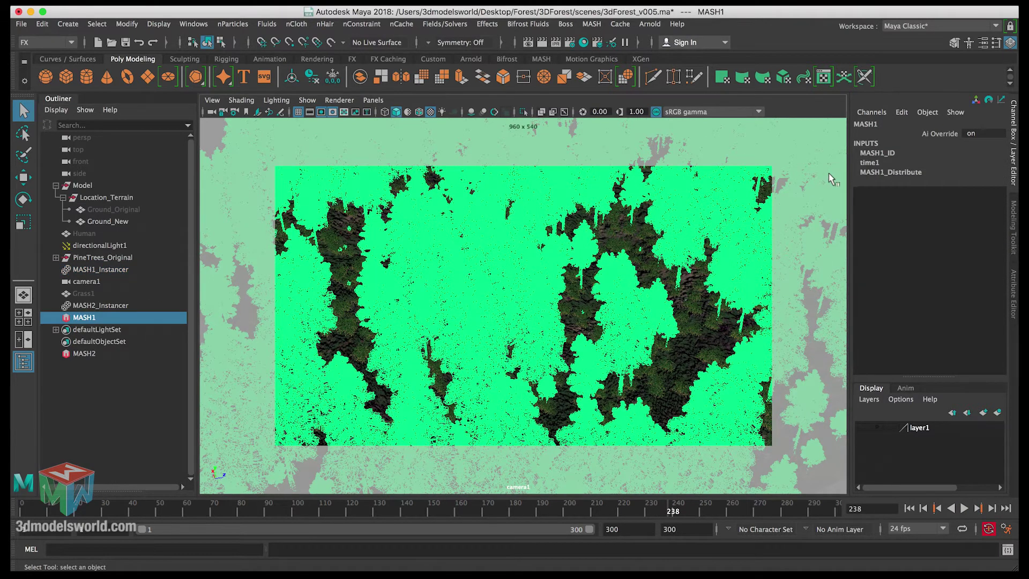
key(ctrl+a)
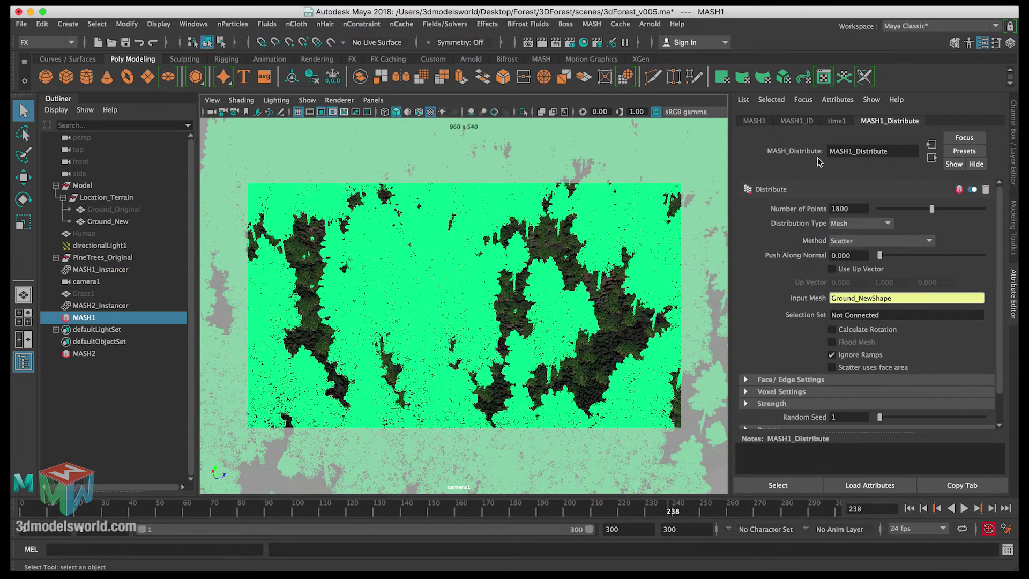
click(803, 122)
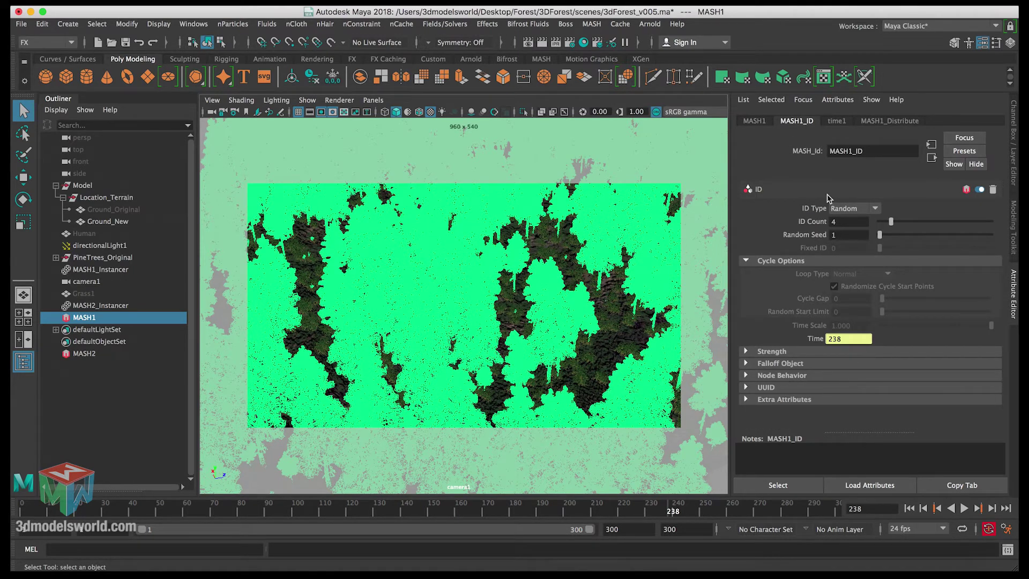
click(877, 122)
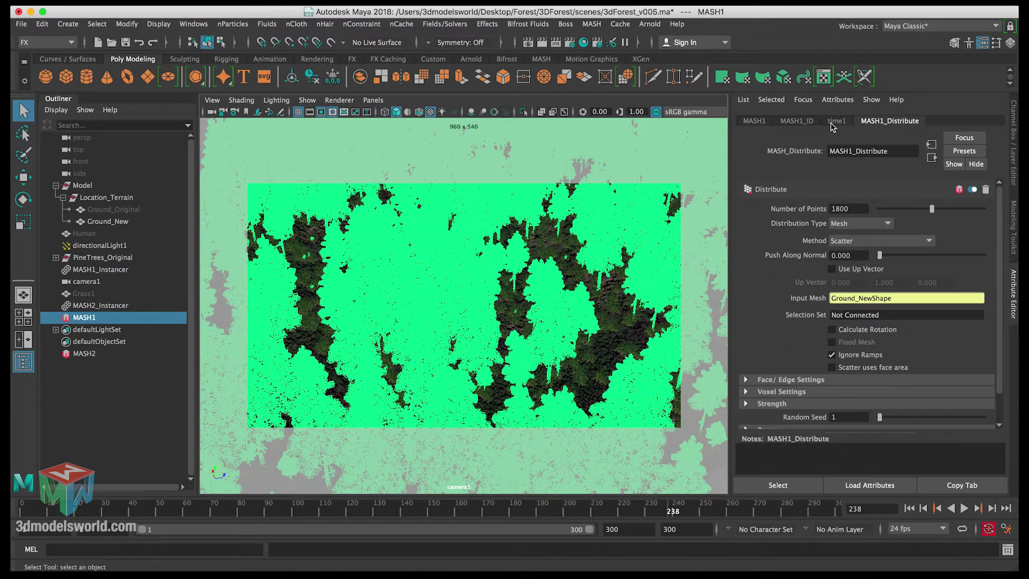
click(799, 122)
click(755, 123)
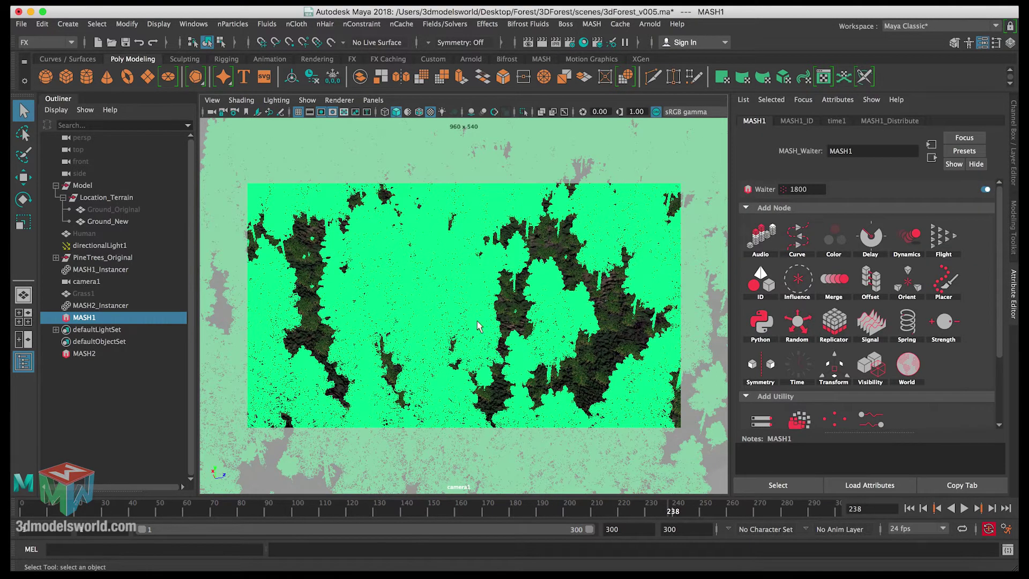
key(4)
click(310, 335)
key(5)
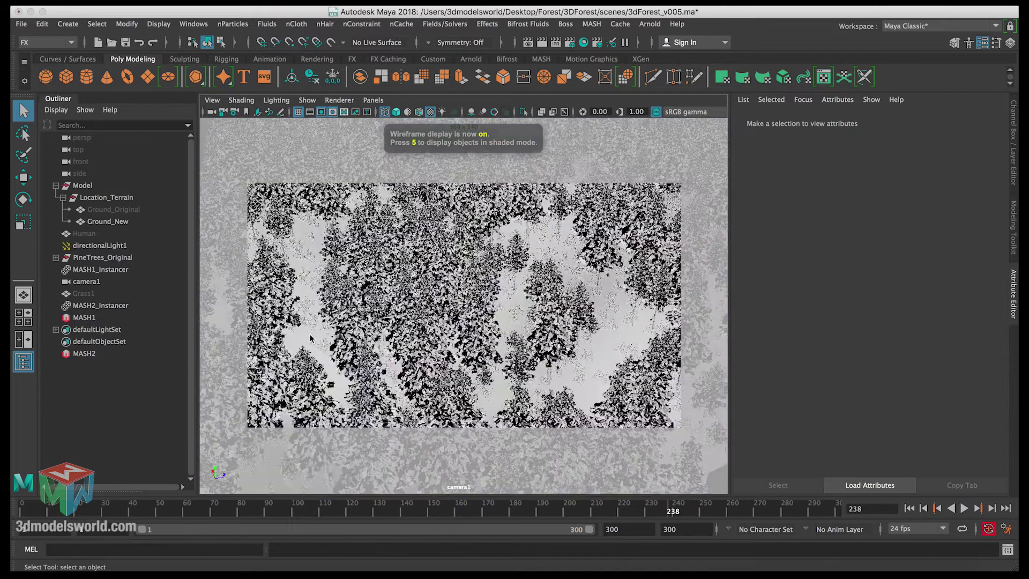
key(6)
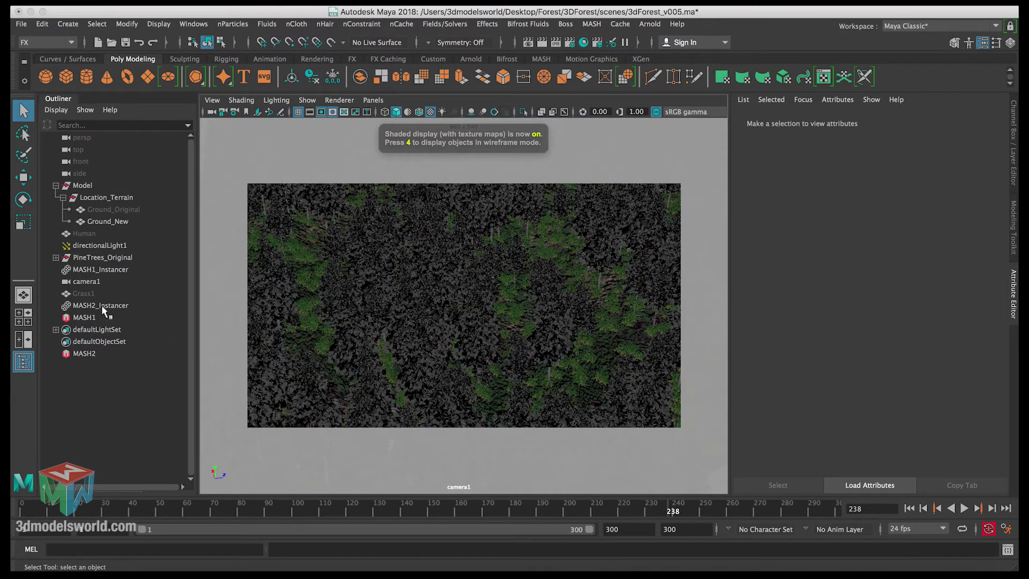
Add a Random node to the MASH1 pine tree network and show its settings with the timeline at frame 1.
click(108, 269)
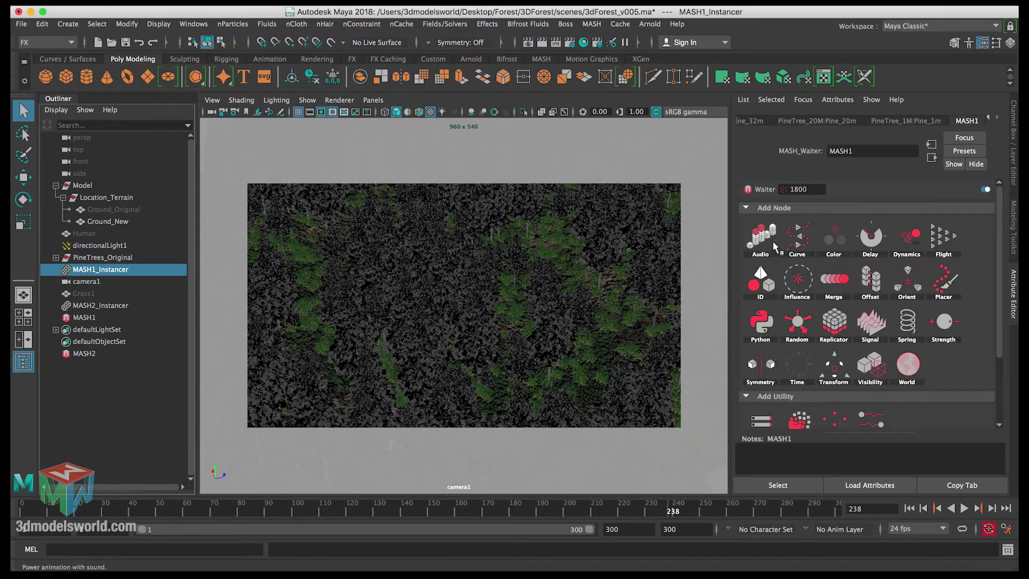
click(818, 324)
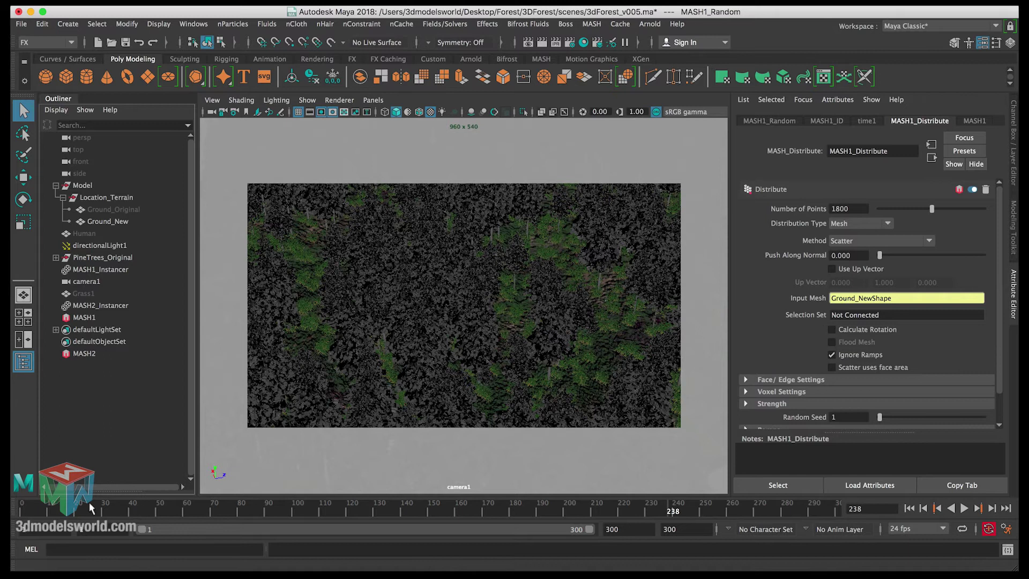
drag(91, 508, 19, 510)
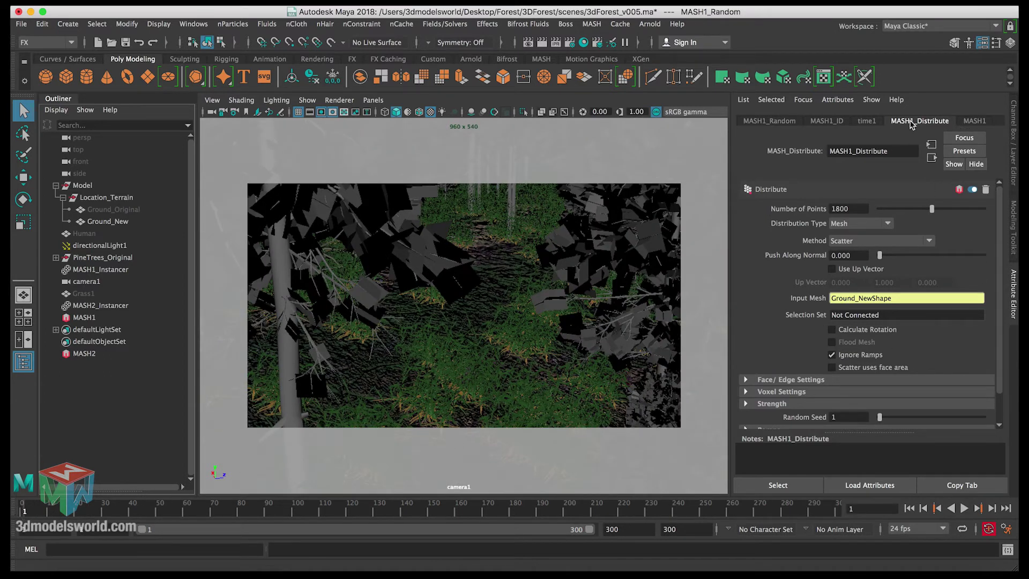
click(789, 122)
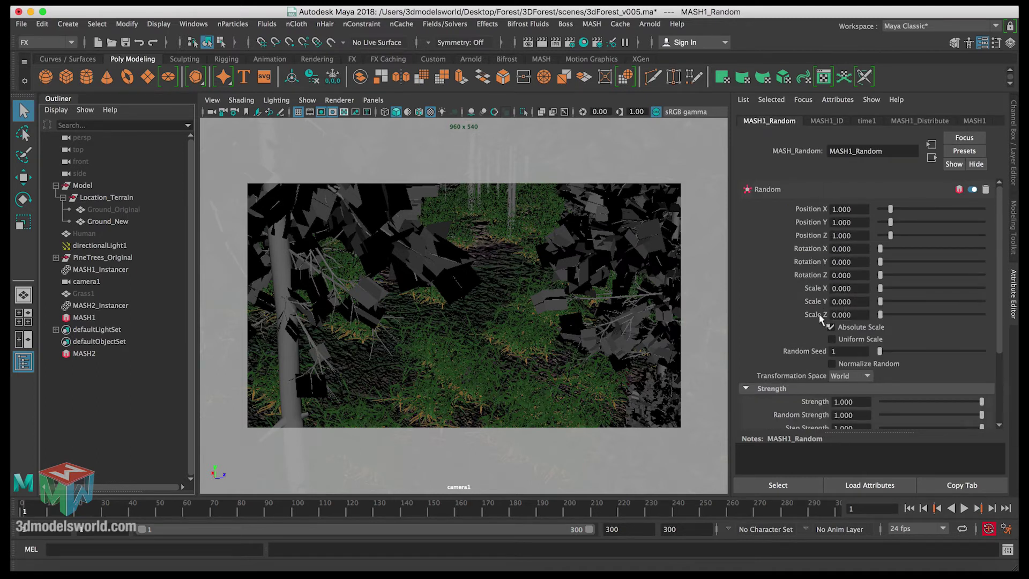
Randomize the pine tree rotation to about 1.059 in X, 16.941 in Y and 1.059 in Z.
click(860, 262)
drag(883, 267, 882, 255)
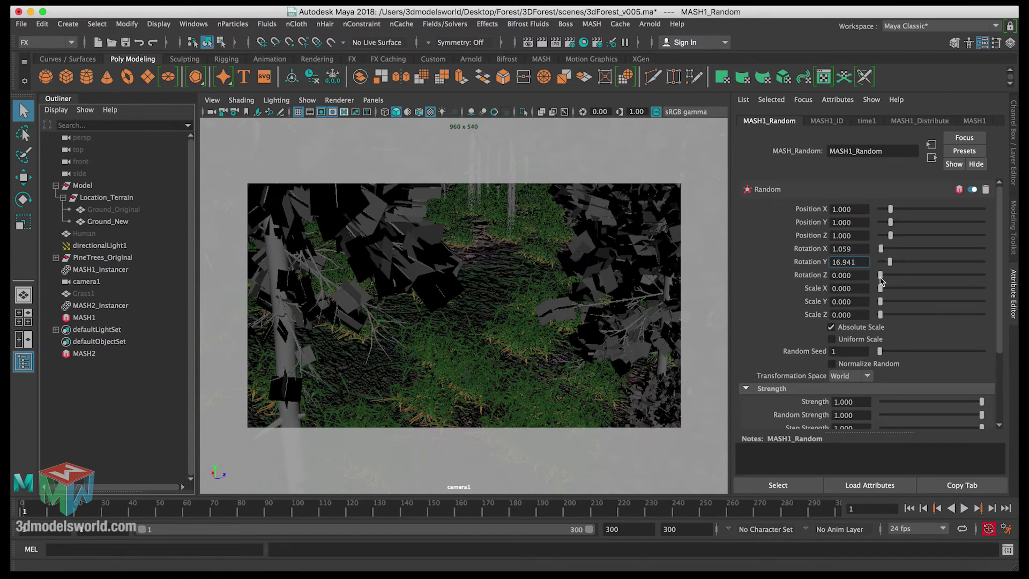
drag(880, 275, 879, 278)
drag(880, 276, 879, 276)
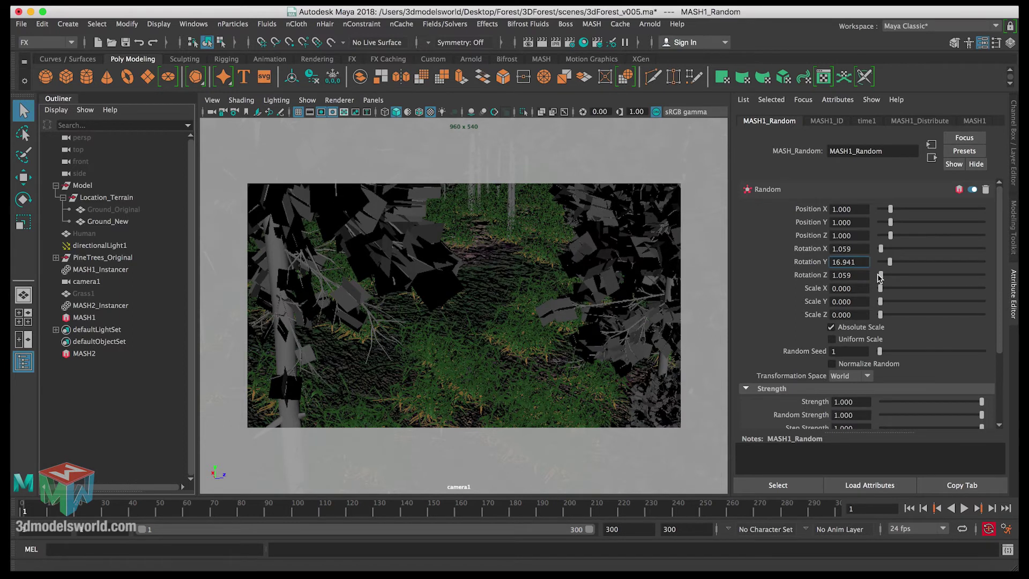
Play the camera animation to check the randomized pine trees, then return to frame 1.
key(alt+v)
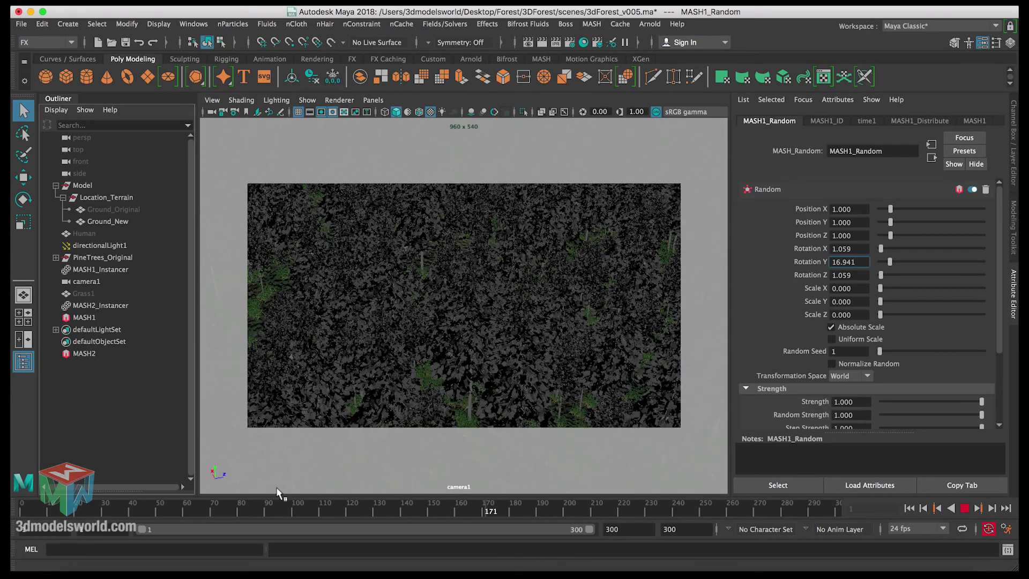
drag(277, 489, 11, 520)
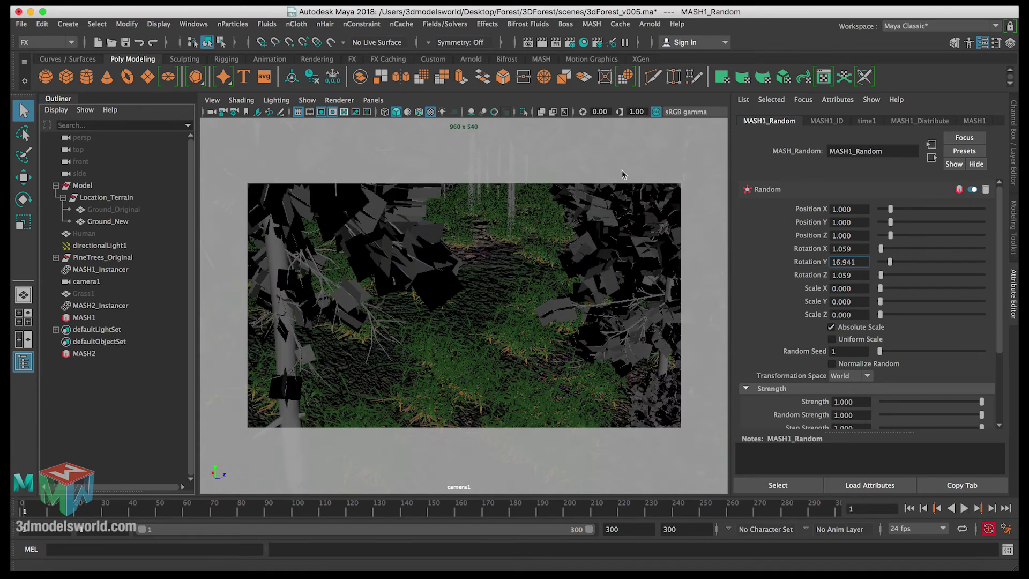
click(666, 98)
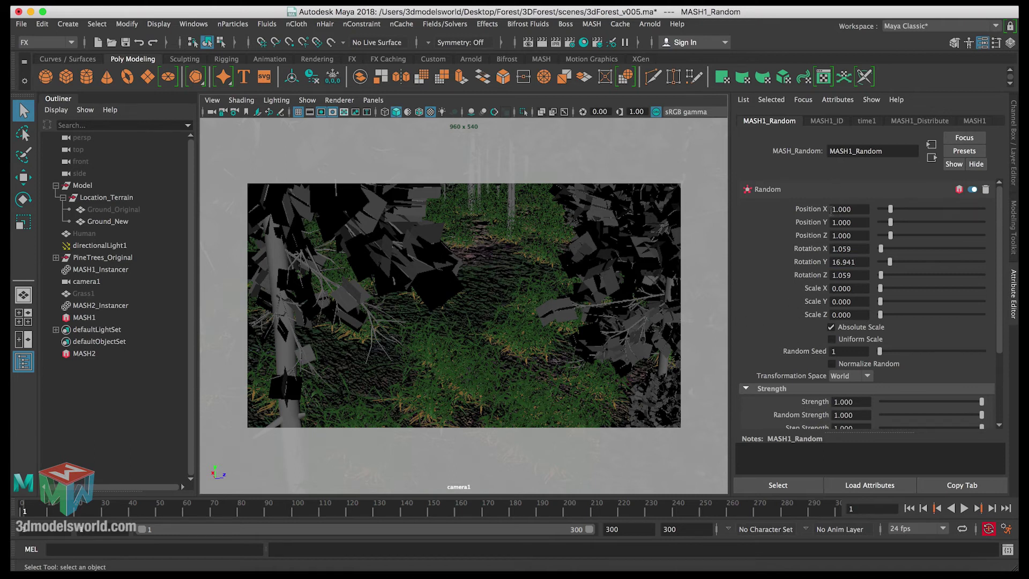
Review the MASH1 ID, Distribute and Waiter settings, then save the scene.
click(835, 122)
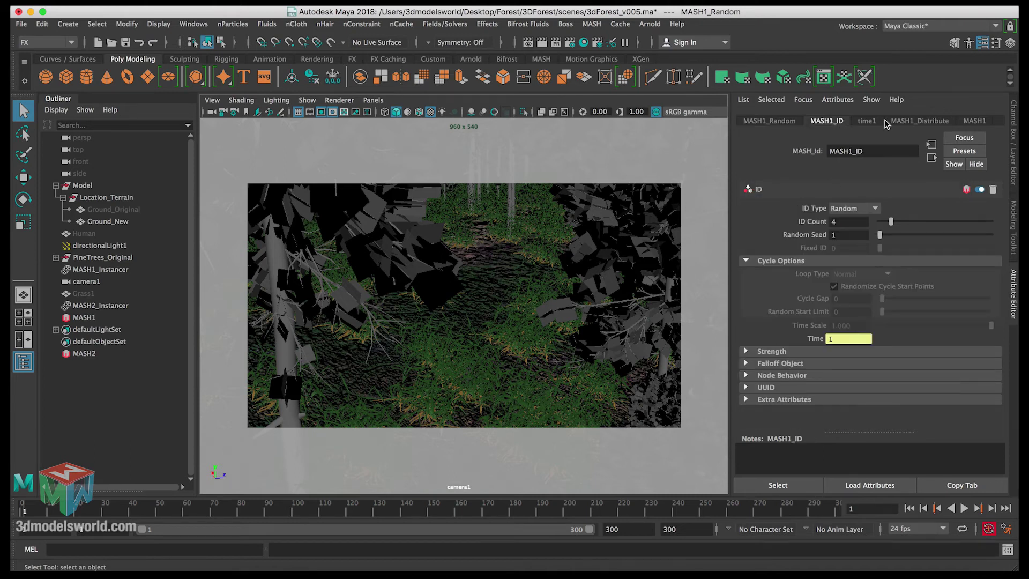
click(909, 123)
click(965, 122)
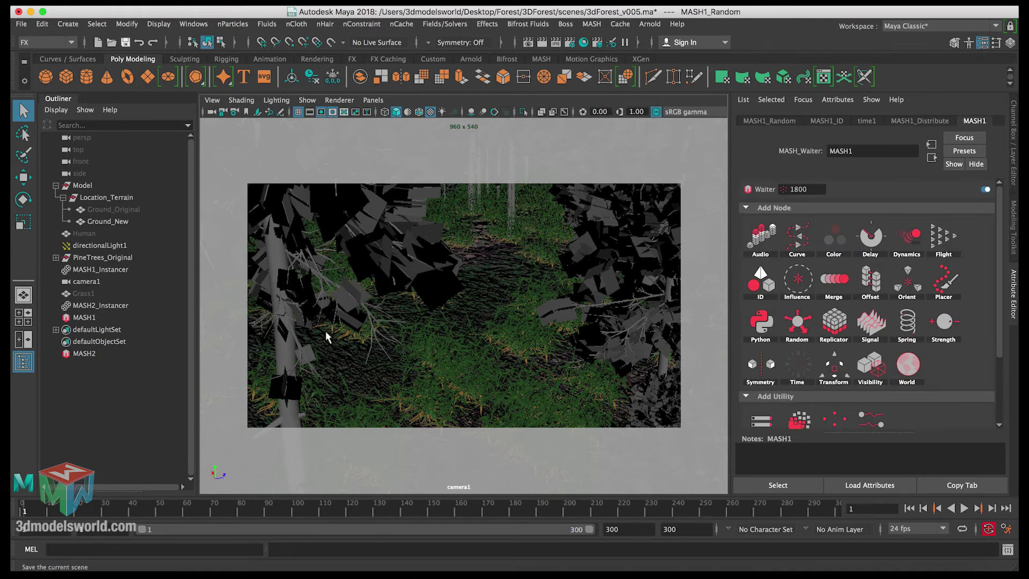
key(ctrl+s)
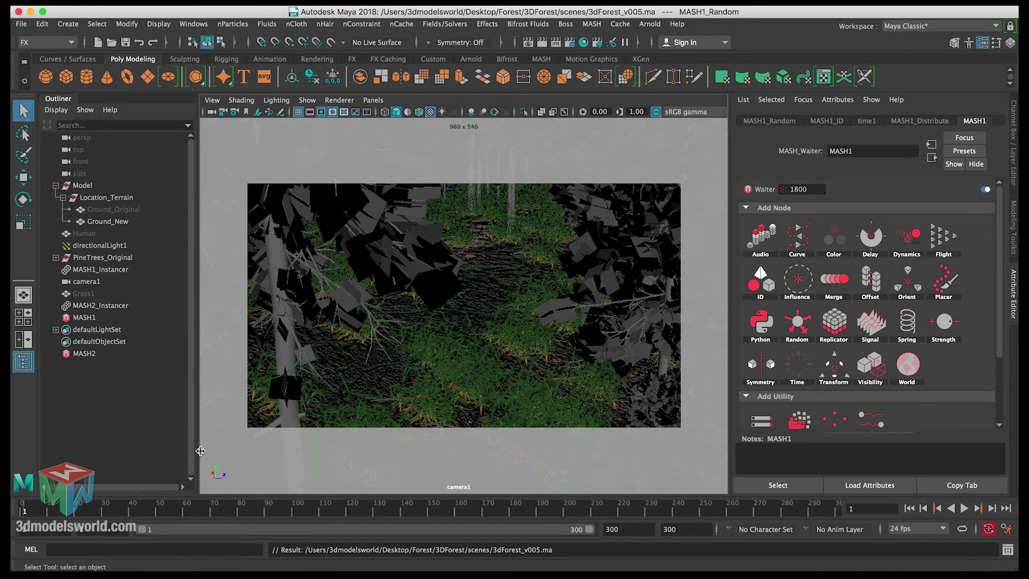
Switch from the attribute settings to the channel list and play the camera animation through to frame 300.
key(ctrl+a)
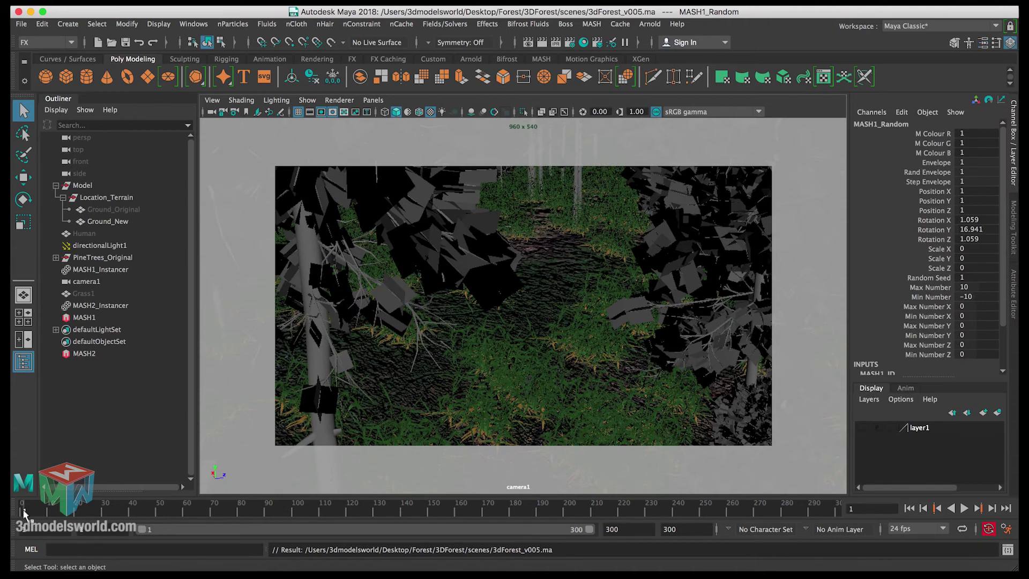
key(alt+v)
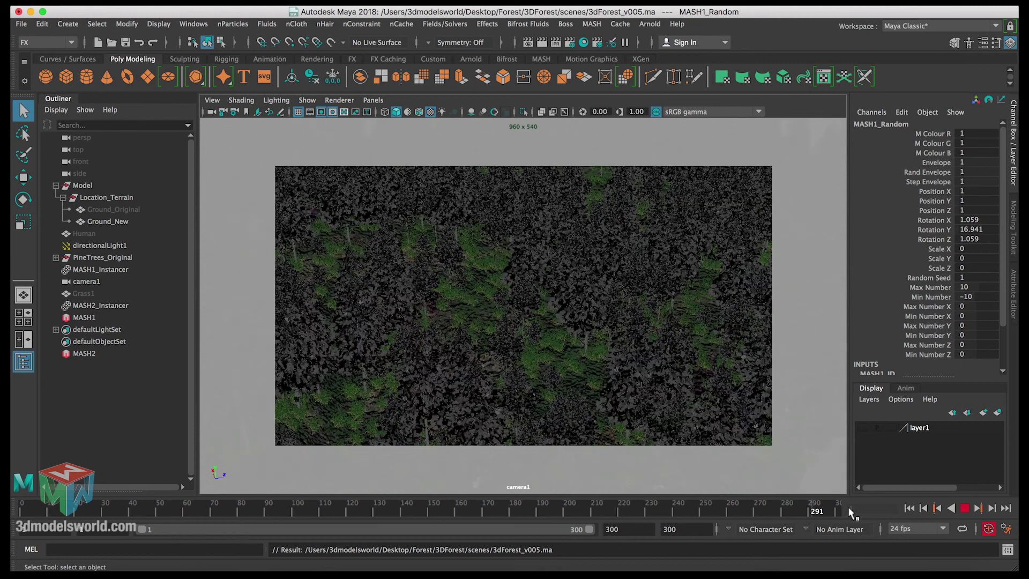
key(alt+v)
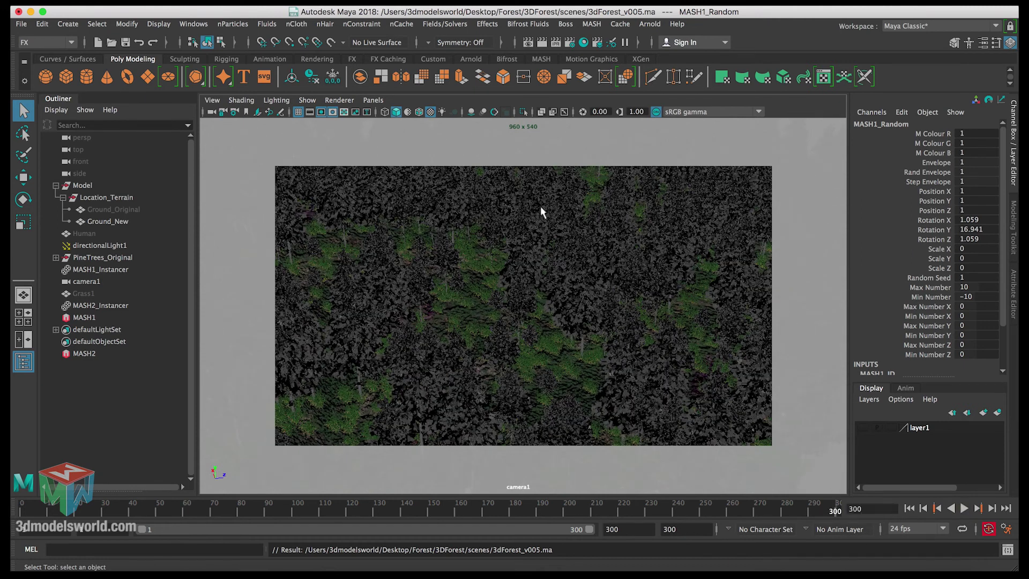